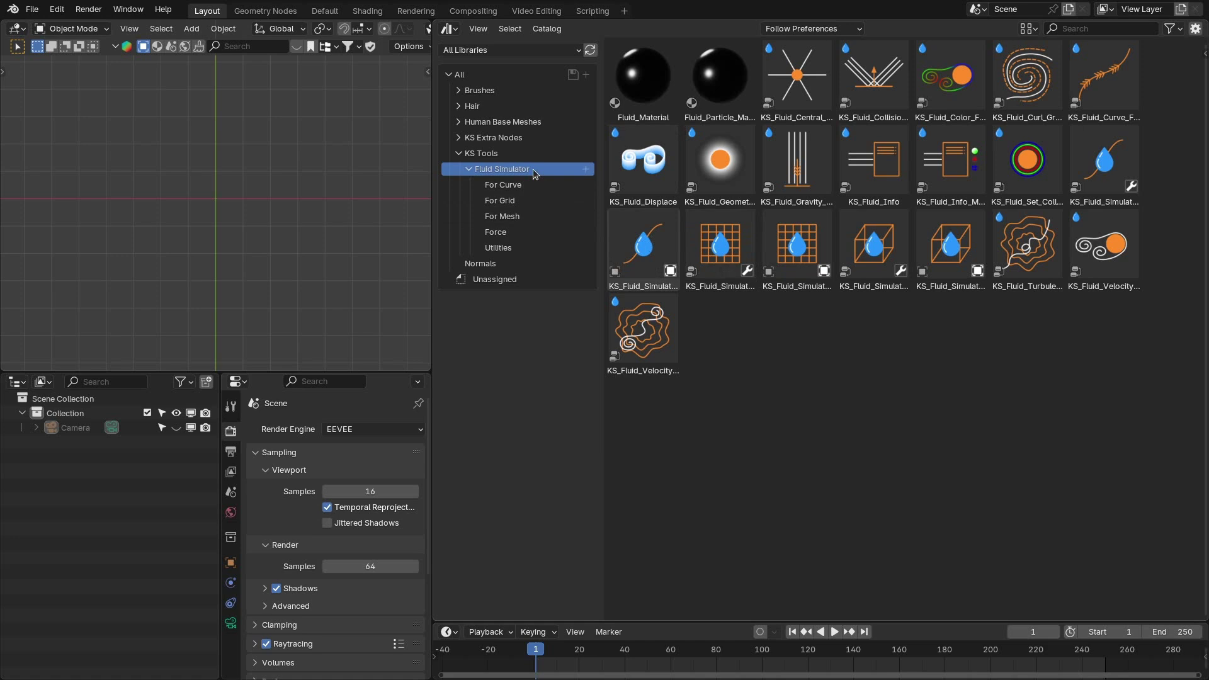
Step: Look through the For Curve, For Grid, For Mesh, Force and Utilities catalogs of the Fluid Simulator assets
left_click(522, 186)
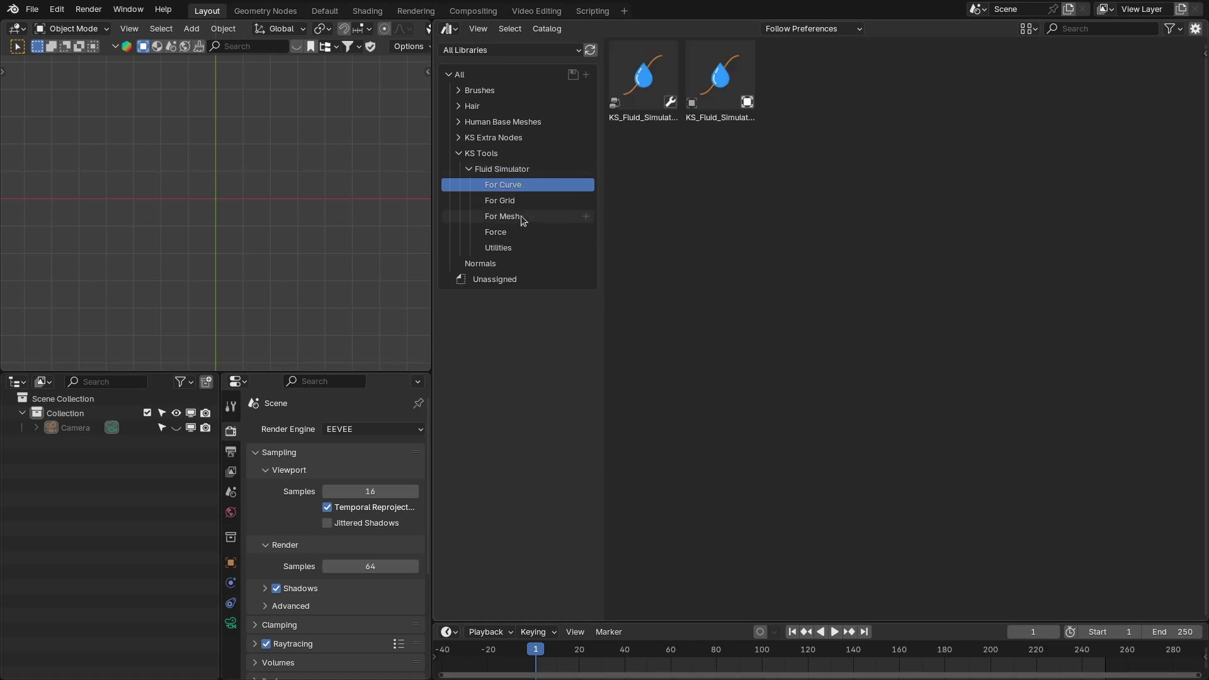
left_click(523, 201)
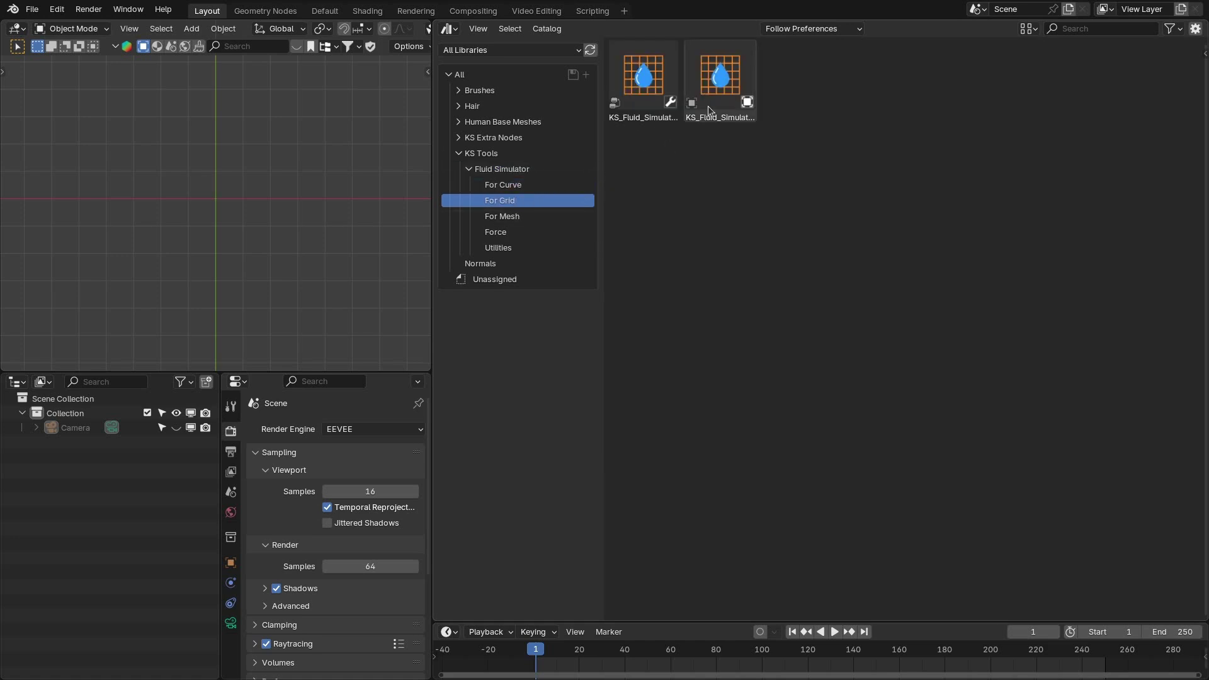
left_click(534, 217)
left_click(526, 232)
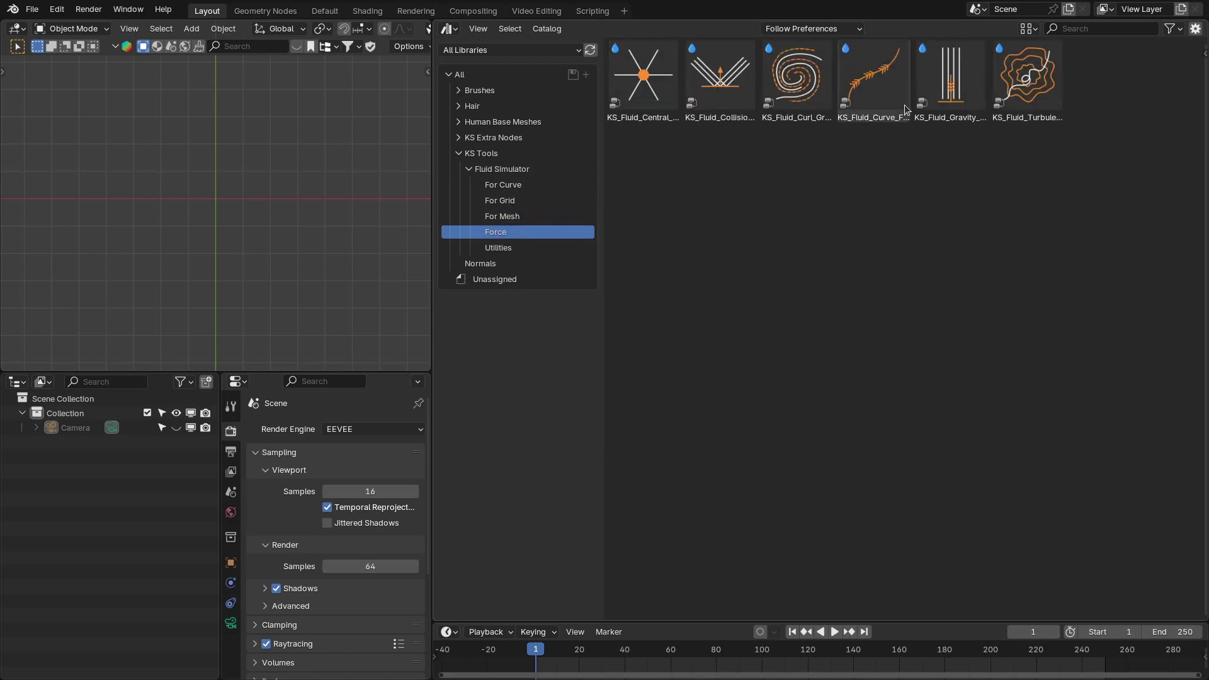
left_click(519, 247)
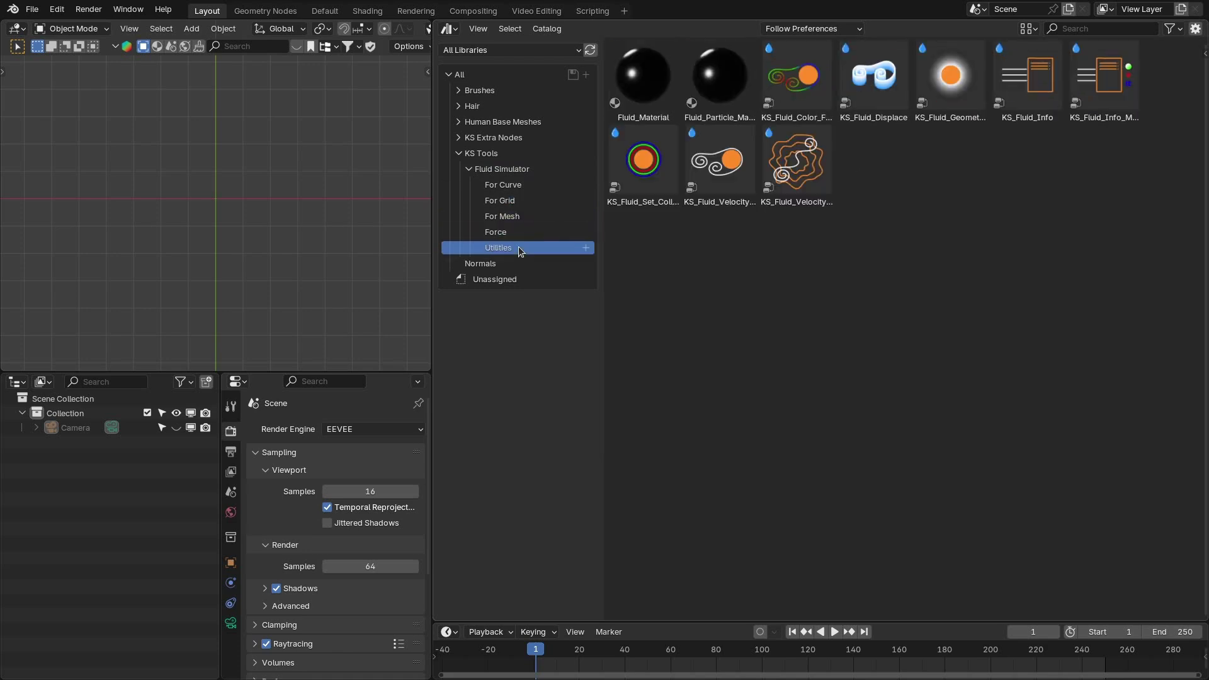
left_click(536, 186)
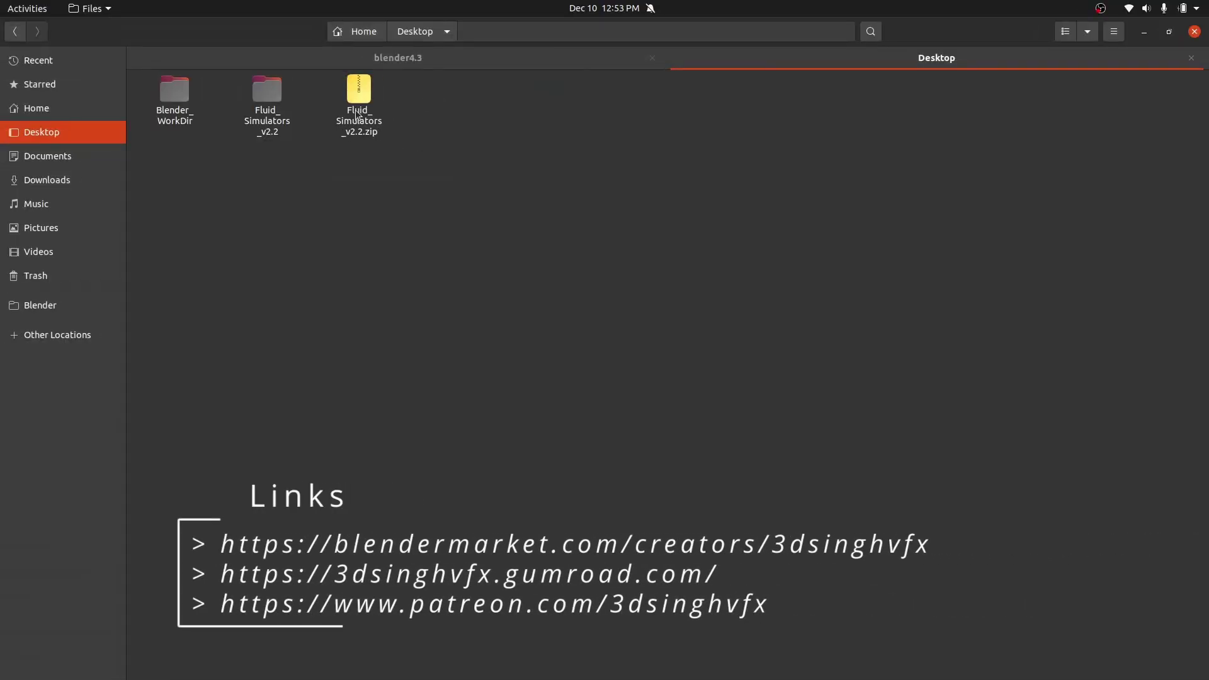
Step: Switch to the file manager and open the extracted Fluid_Simulators_v2.2 folder on the Desktop
left_click_drag(434, 97, 391, 145)
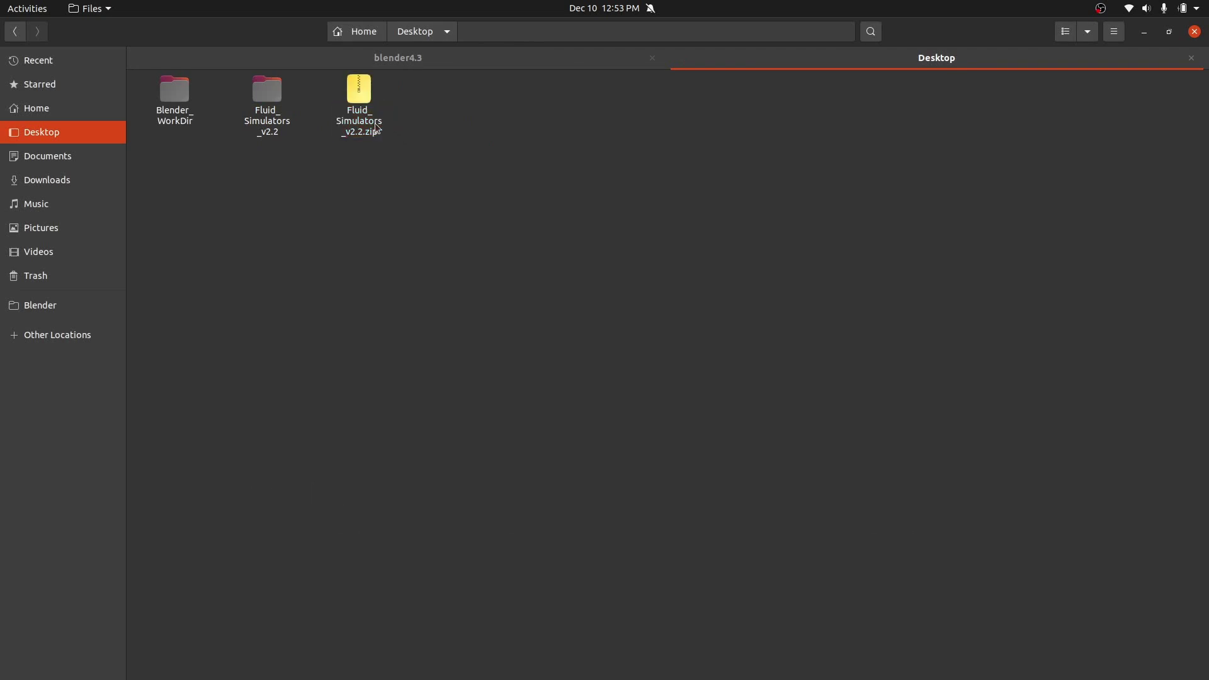
double_click(281, 127)
left_click_drag(409, 182, 373, 149)
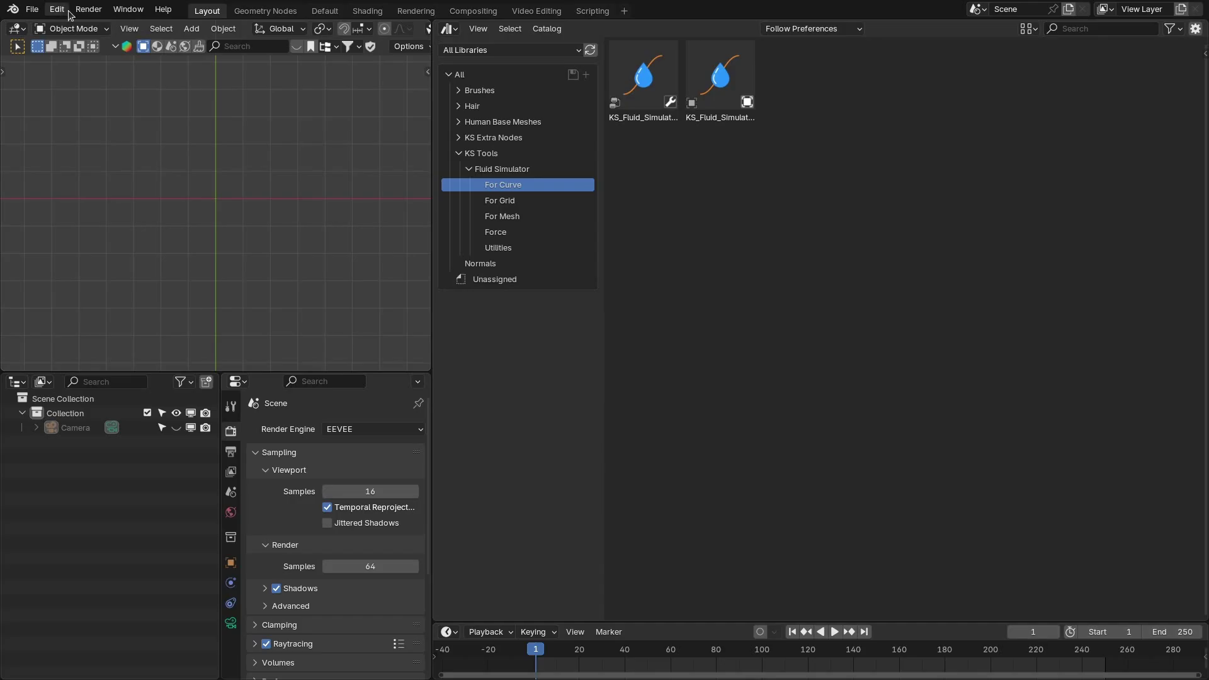
Step: Back in Blender, check the Fluid_Simulator_b4.3_v2.2 asset library's file path in the preferences and show the whole Fluid Simulator catalog
left_click(57, 9)
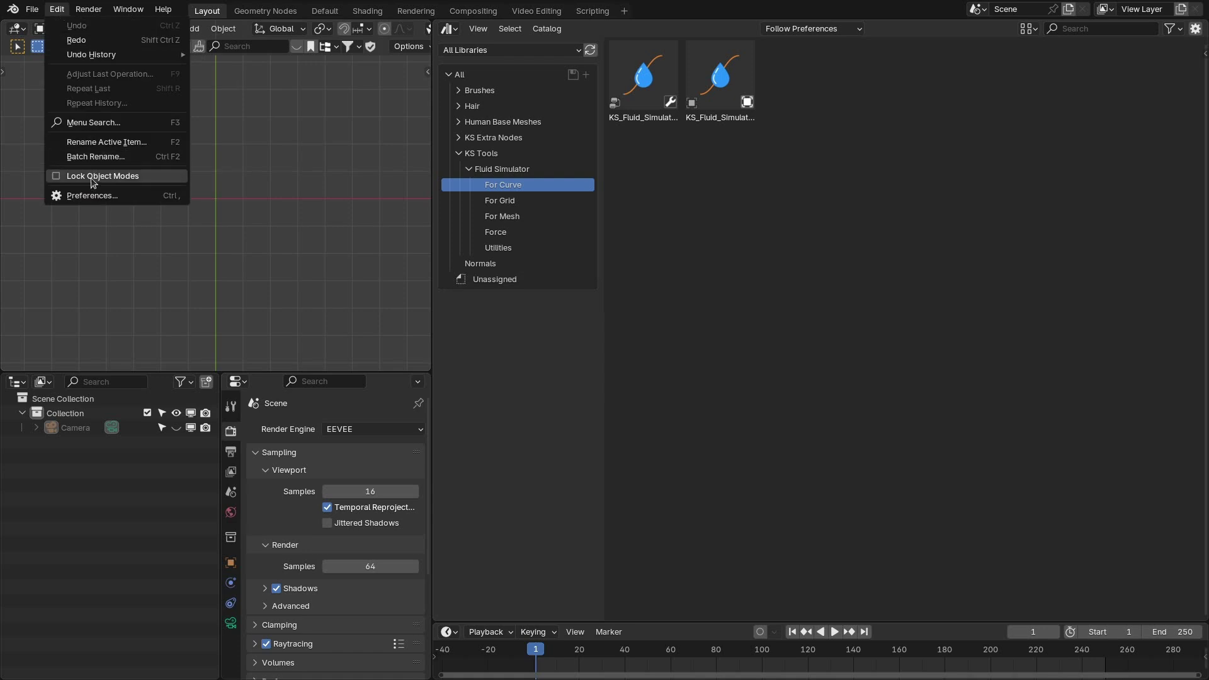
left_click(93, 195)
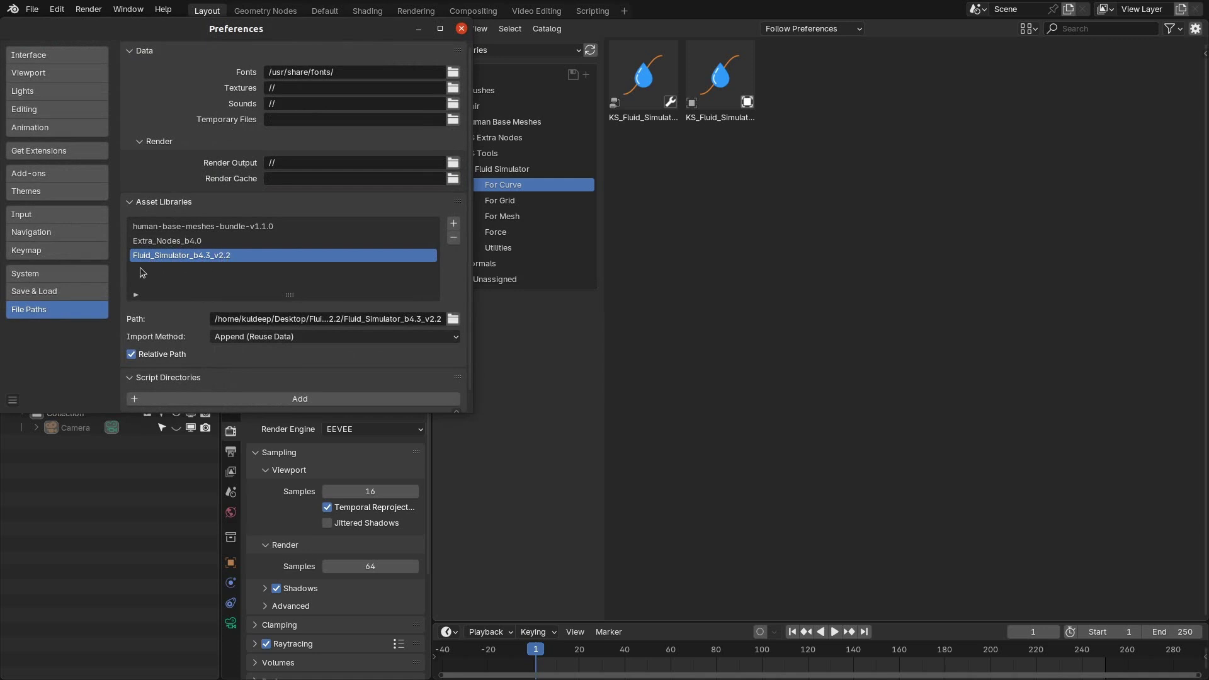
left_click(461, 29)
left_click(504, 168)
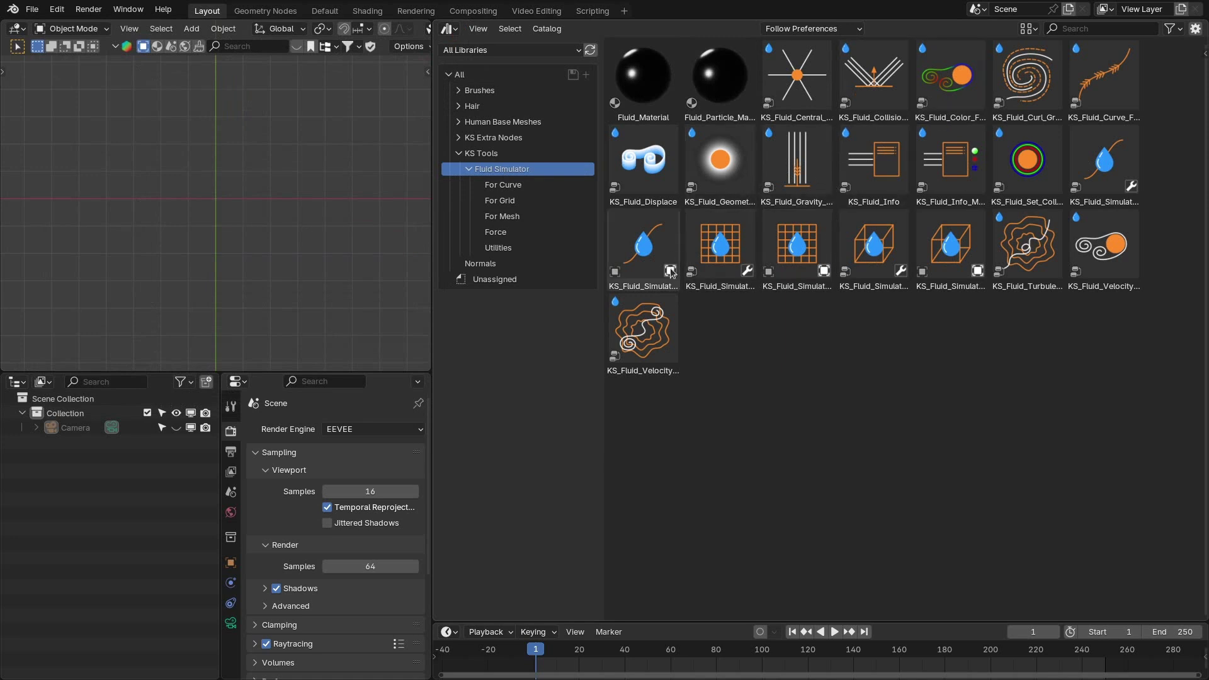
Step: Switch to the file manager and open Procedural_Fluid_Simulator_Docs_v2.2.pdf from the Fluid_Simulators_v2.2 folder
key("alt+Tab")
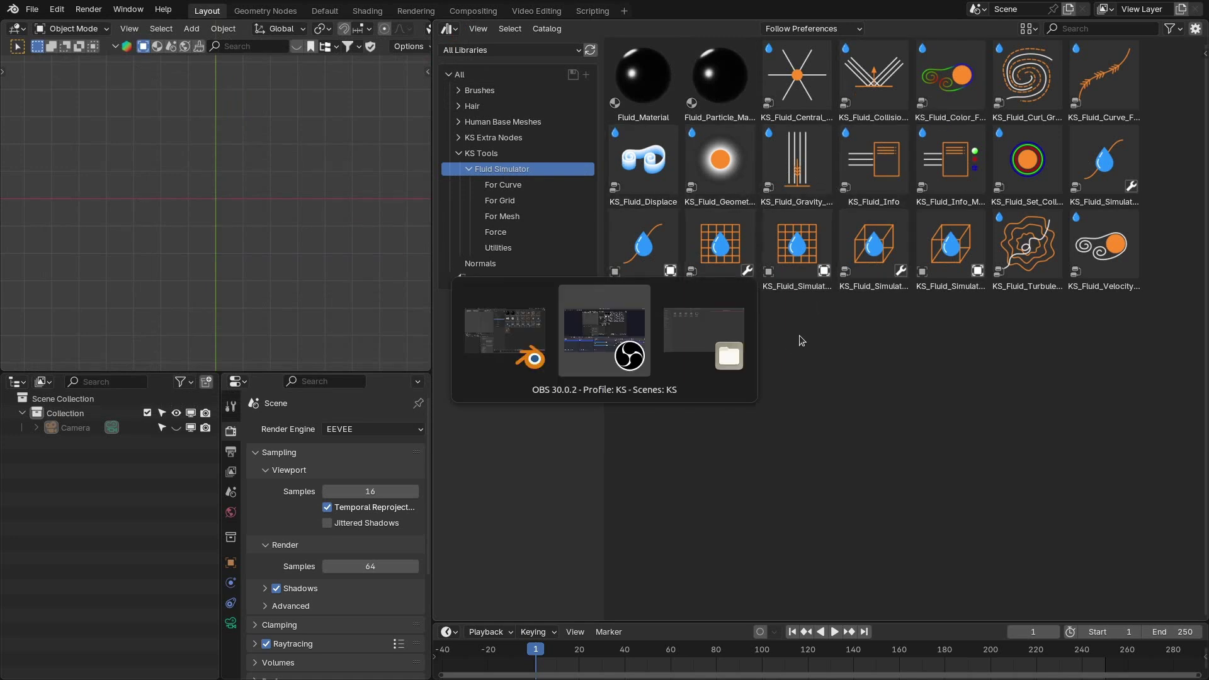
key("alt+Tab")
left_click(504, 124)
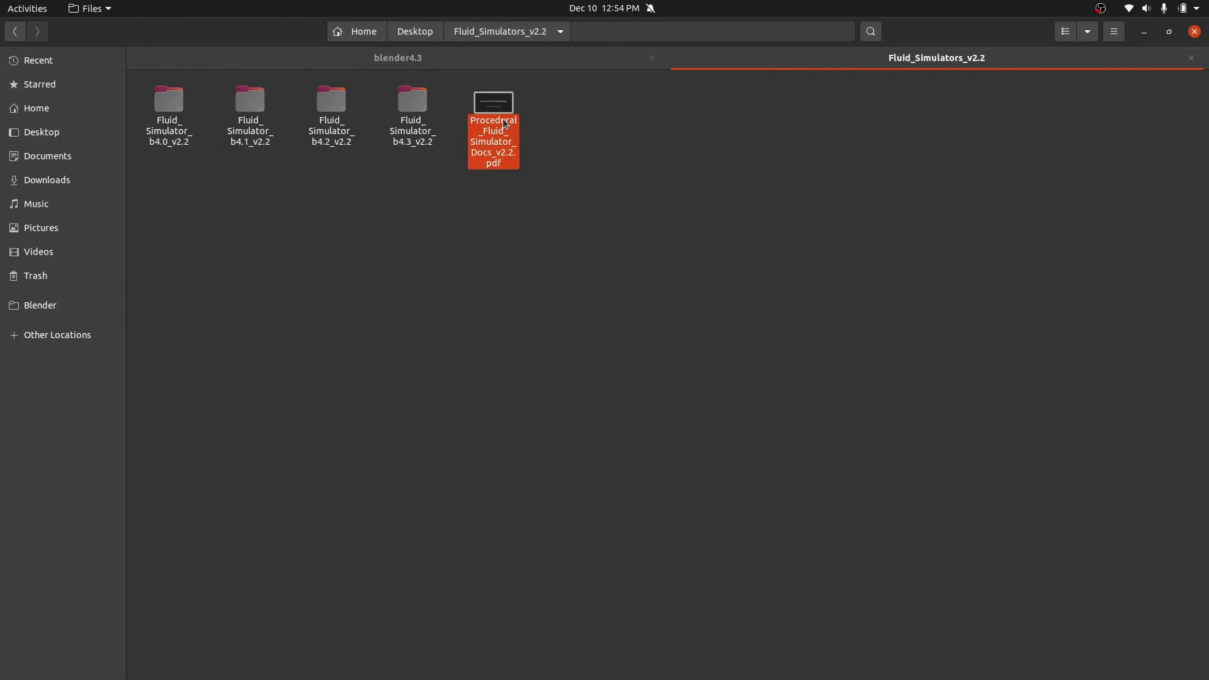
double_click(504, 124)
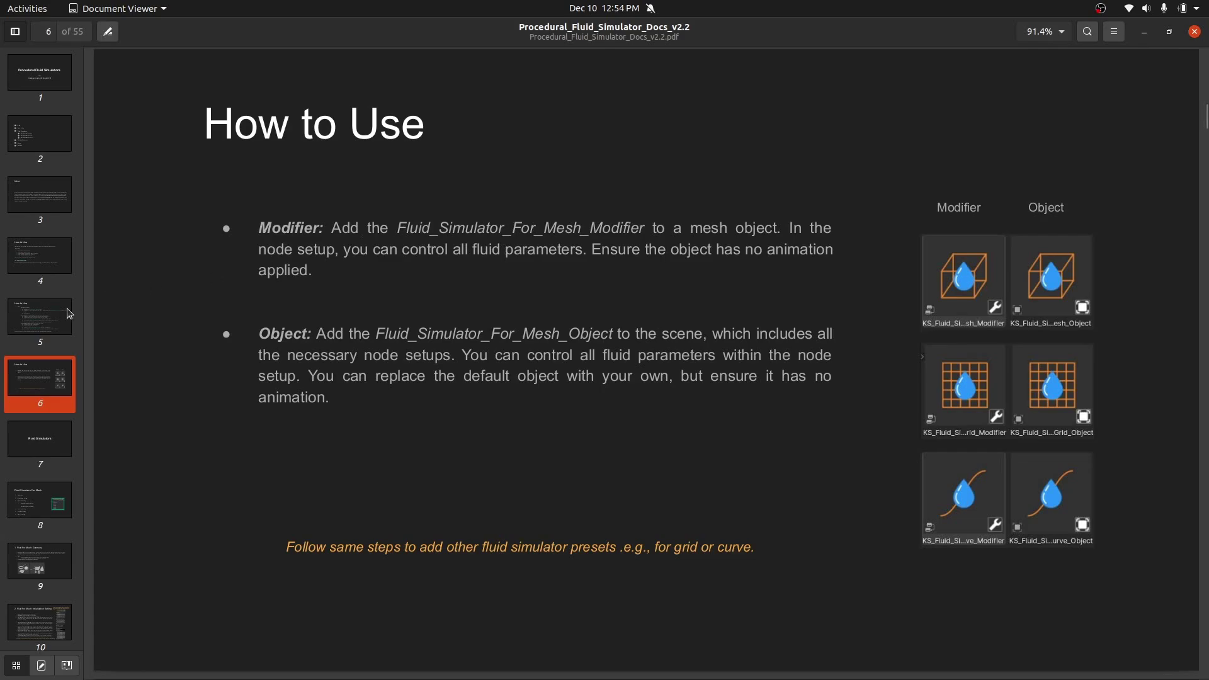
Step: Skim the documentation pages on the mesh simulator's initialization settings and its internal and external dynamic settings
scroll(45, 440, "down", 3)
left_click(45, 448)
left_click(38, 504)
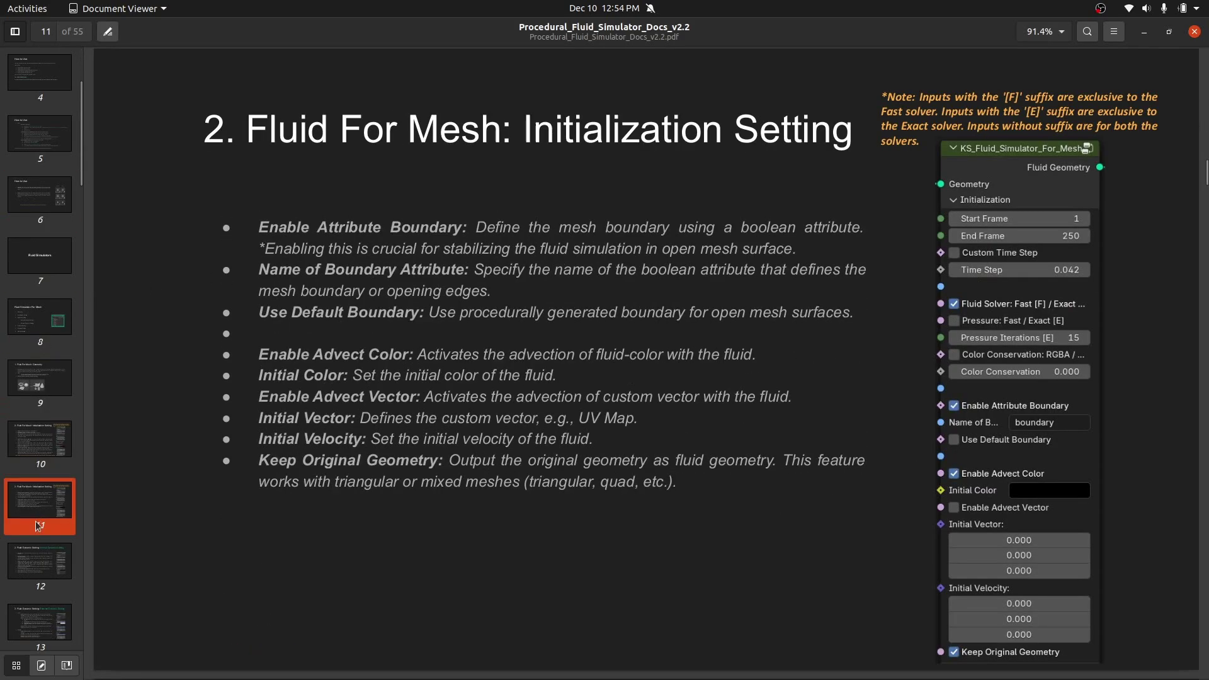
left_click(30, 557)
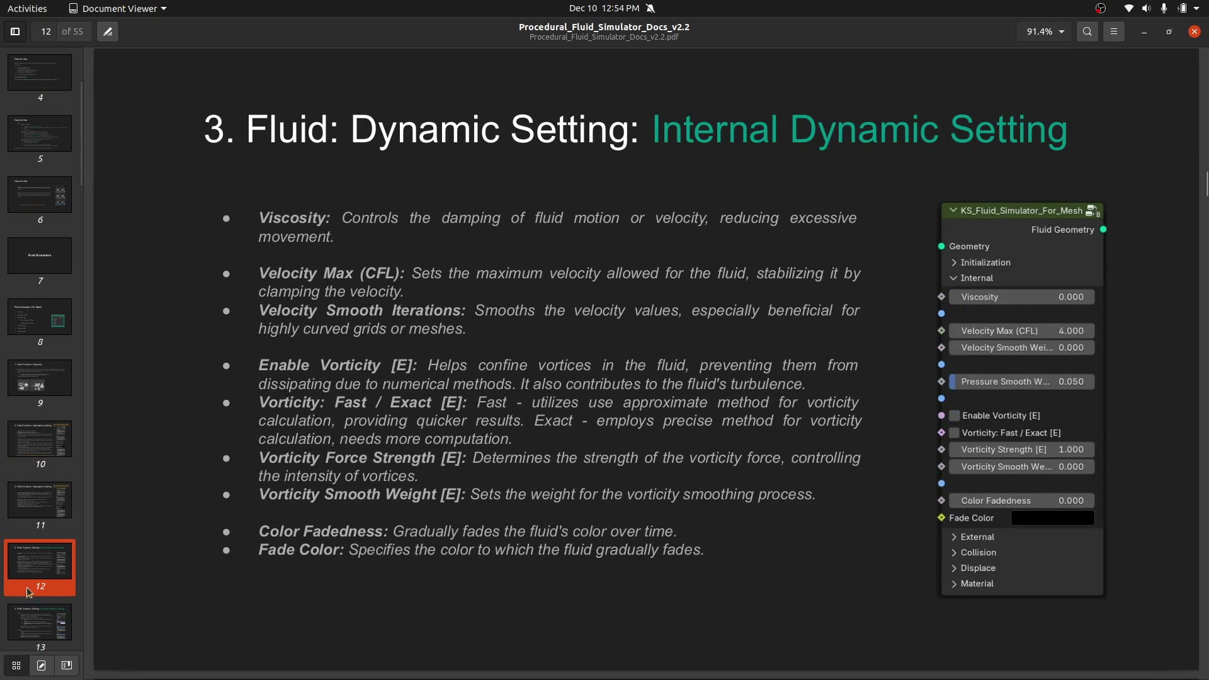
left_click(26, 623)
scroll(41, 474, "down", 5)
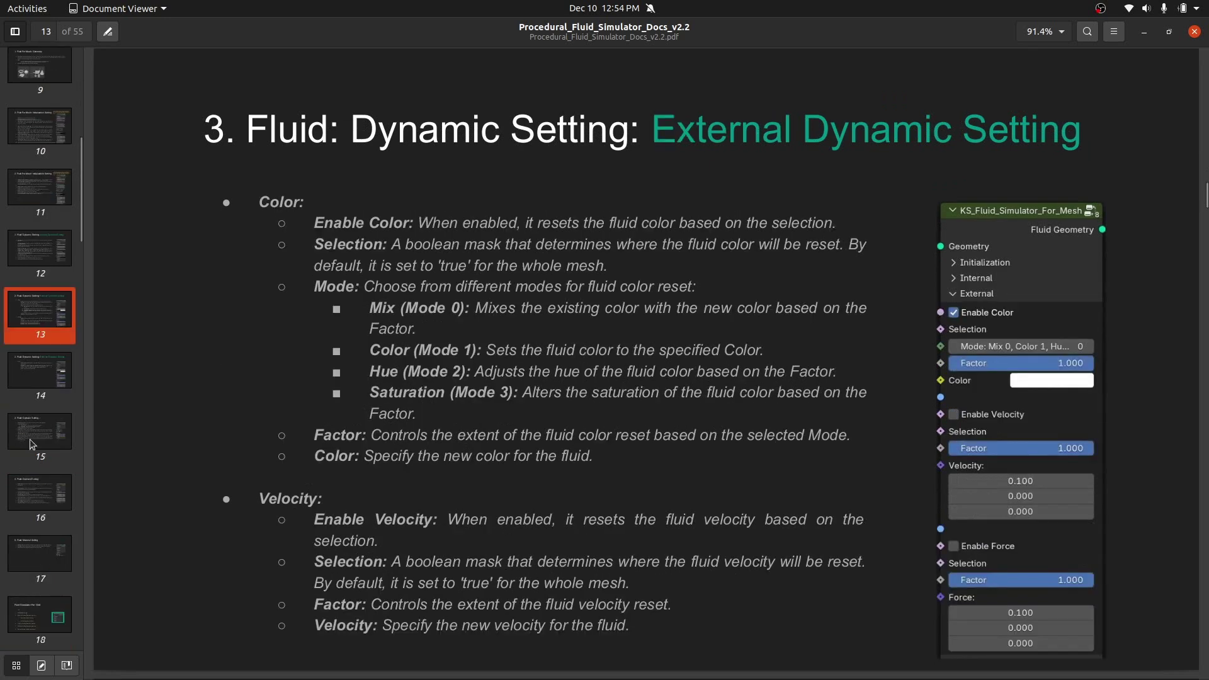
left_click(50, 504)
left_click(48, 556)
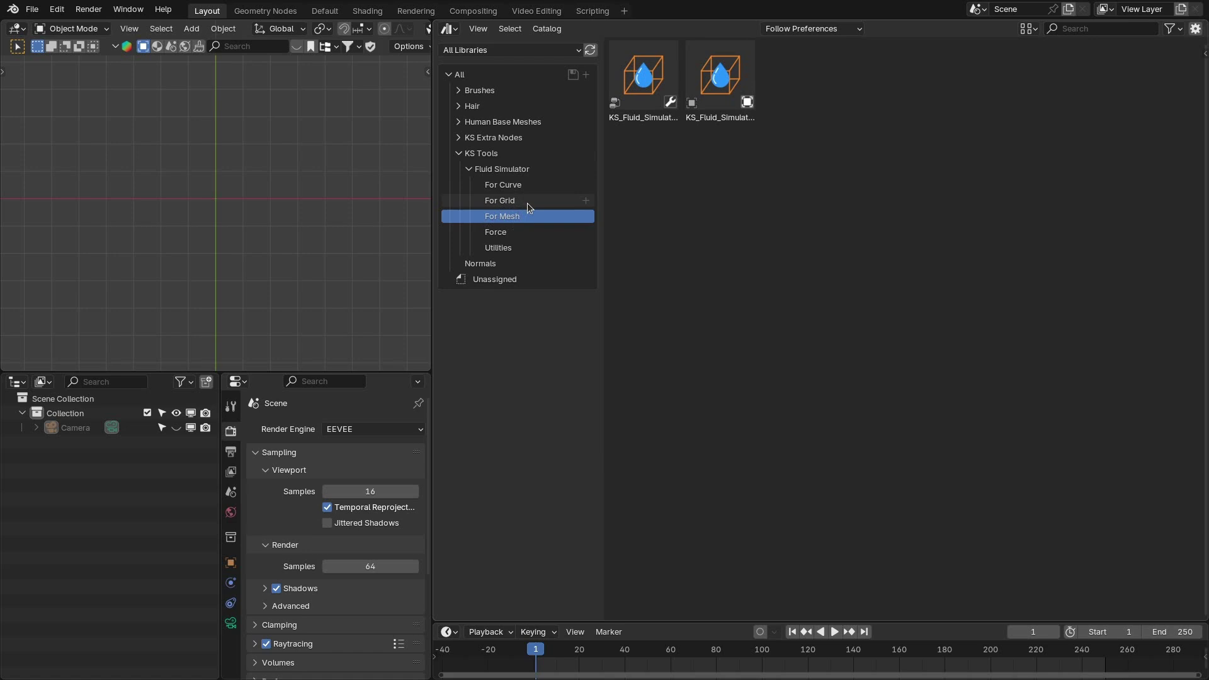
Step: Add the mesh fluid simulator object asset from the For Mesh catalog to the scene and clear its location
left_click_drag(637, 189, 667, 151)
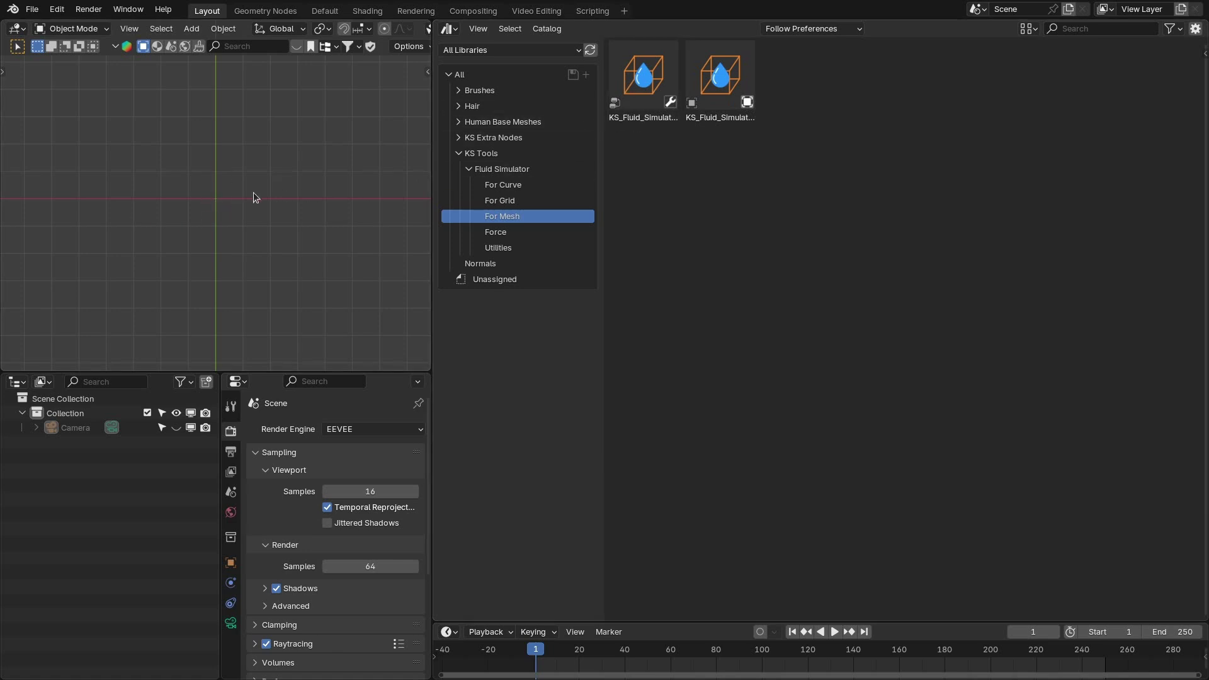
left_click_drag(728, 77, 214, 202)
key("alt+g")
Step: Change the asset browser area to a Geometry Node Editor with all nodes in view, and play the simulation to frame 40
left_click(449, 29)
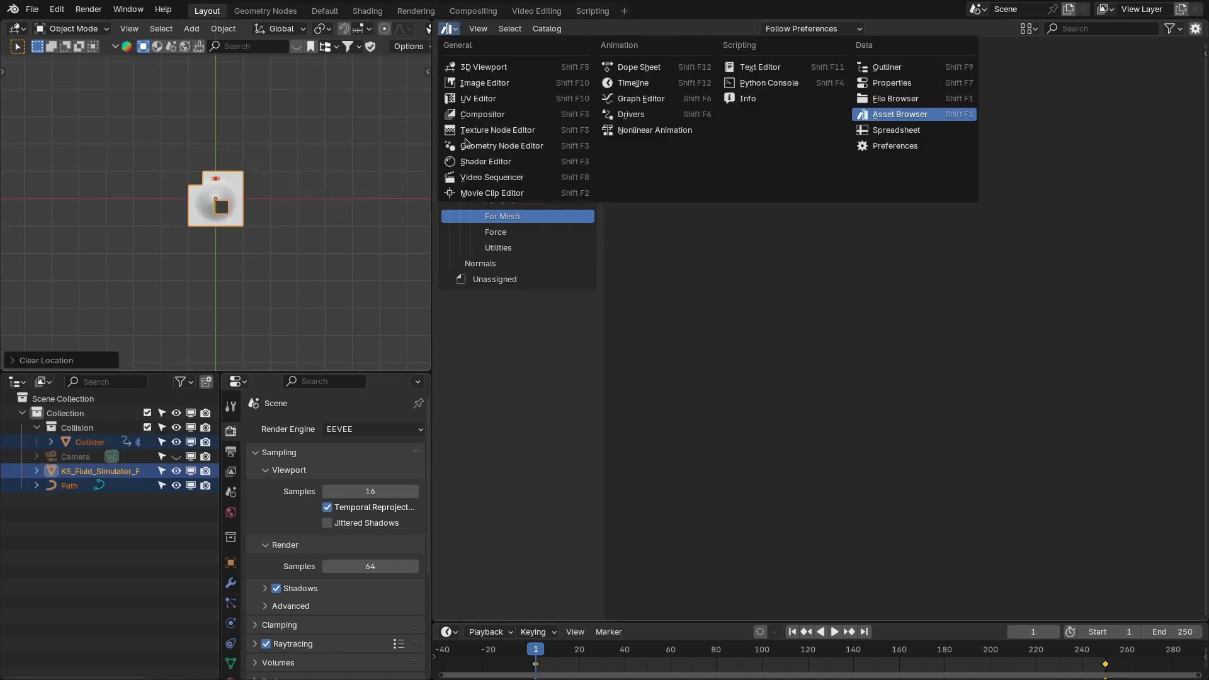
left_click(473, 142)
key("space")
middle_click_drag(257, 251, 352, 283)
key("Home")
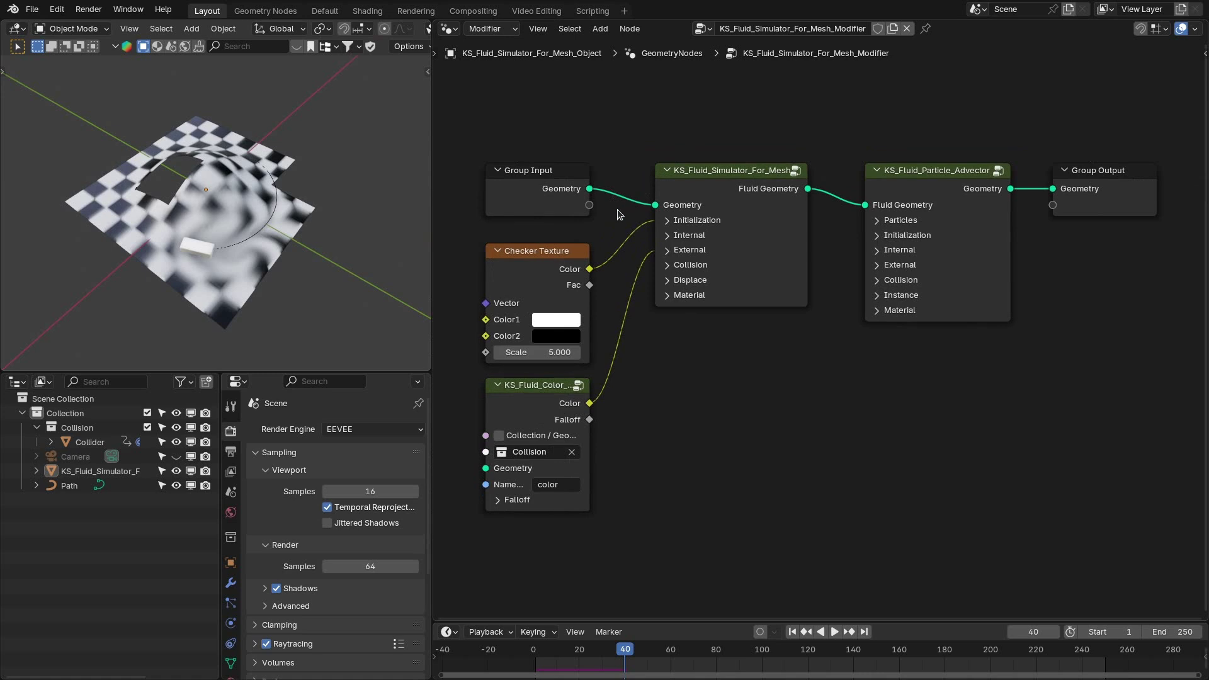
Step: Examine the modifier's node chain, from the group input through the mesh simulator and particle advector to the group output
left_click_drag(516, 129, 1078, 130)
left_click_drag(672, 120, 791, 342)
left_click_drag(869, 124, 976, 364)
scroll(776, 141, "up", 2)
middle_click_drag(840, 286, 887, 292)
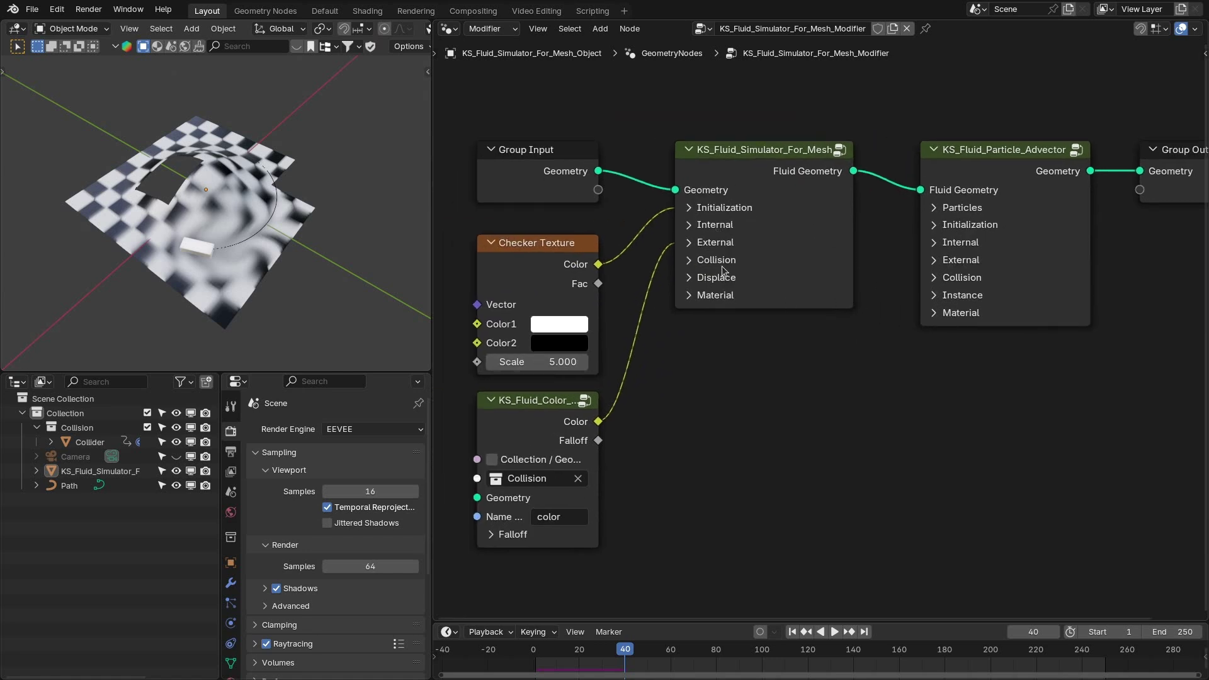
Step: Look through the Initialization, Internal and External settings of the KS_Fluid_Simulator_For_Mesh node one after another
left_click(725, 208)
key("Home")
scroll(836, 231, "up", 2)
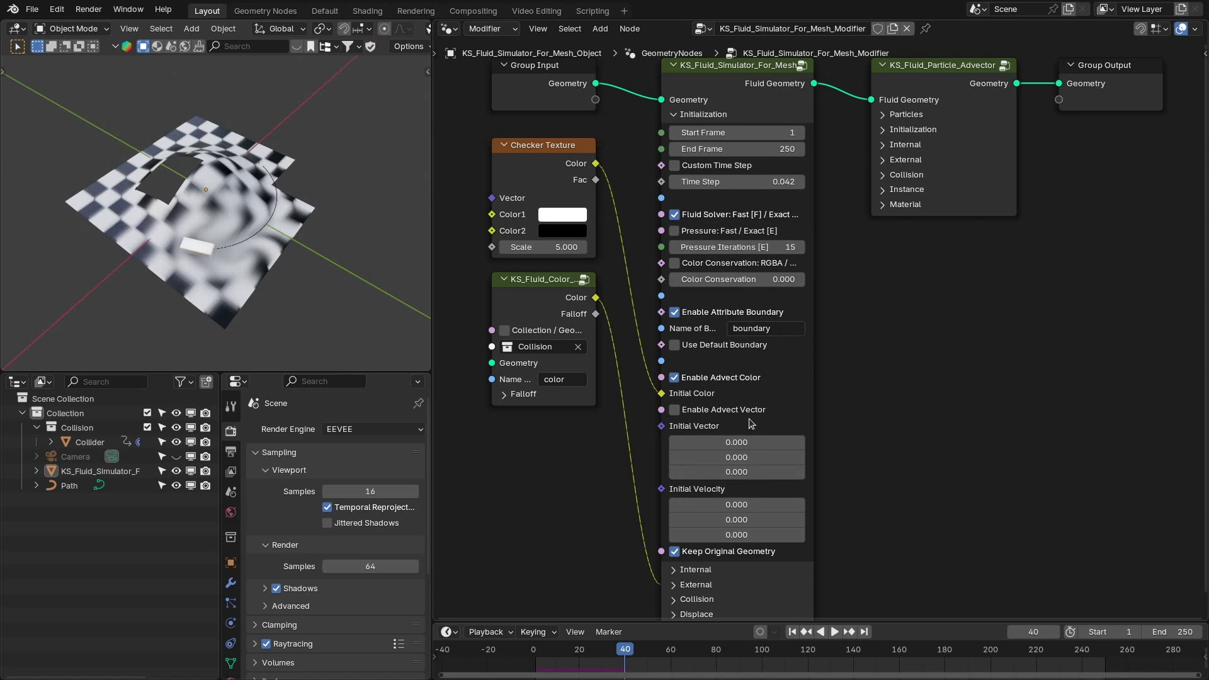
left_click(710, 116)
left_click(696, 131)
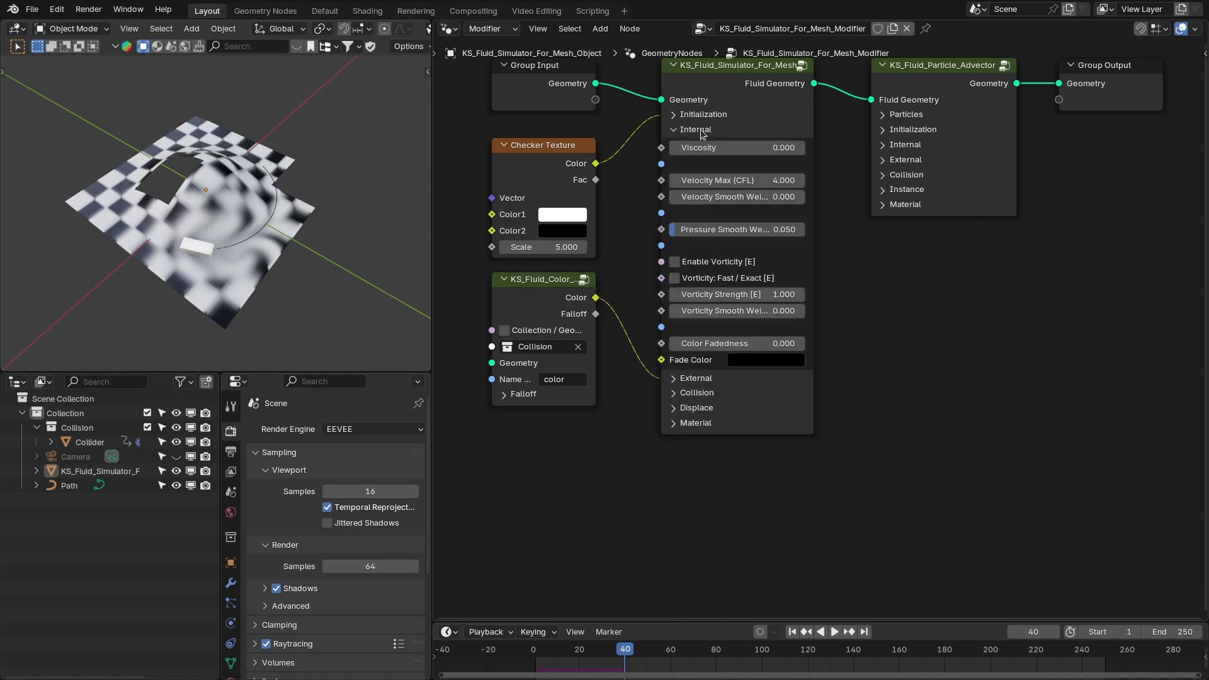
left_click(696, 131)
left_click(705, 145)
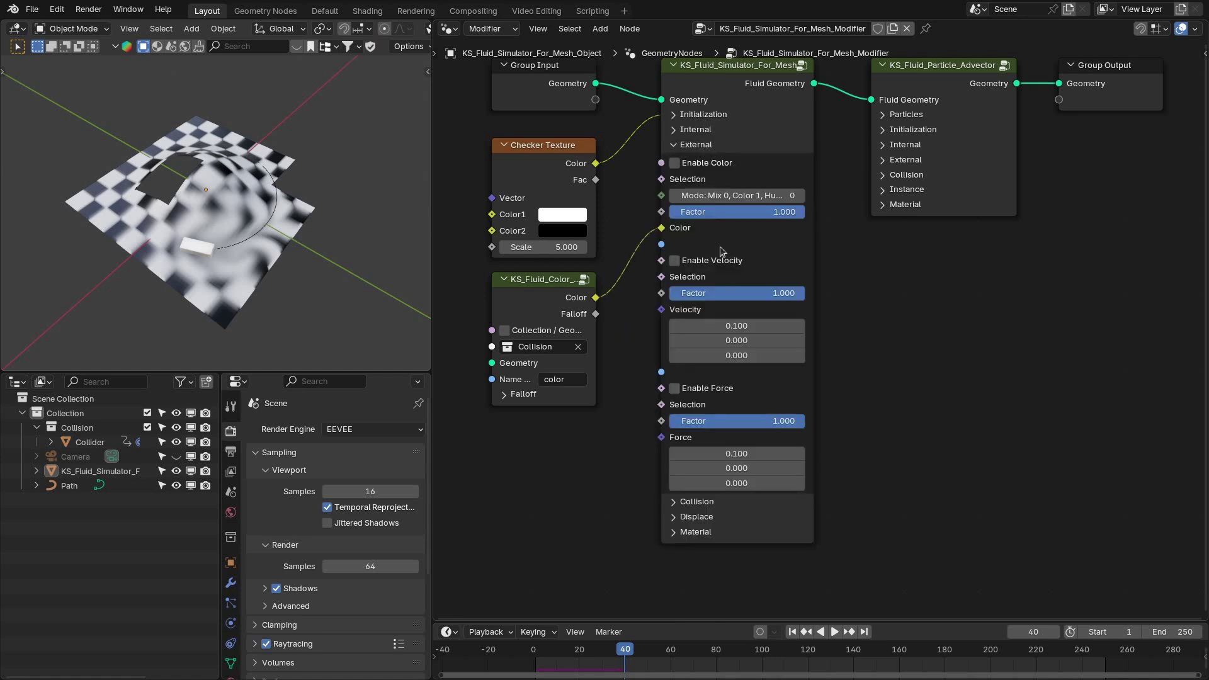
left_click(708, 146)
Step: Expand the Initialization settings of the KS_Fluid_Simulator_For_Mesh node and widen the node slightly so its labels are readable
left_click(719, 115)
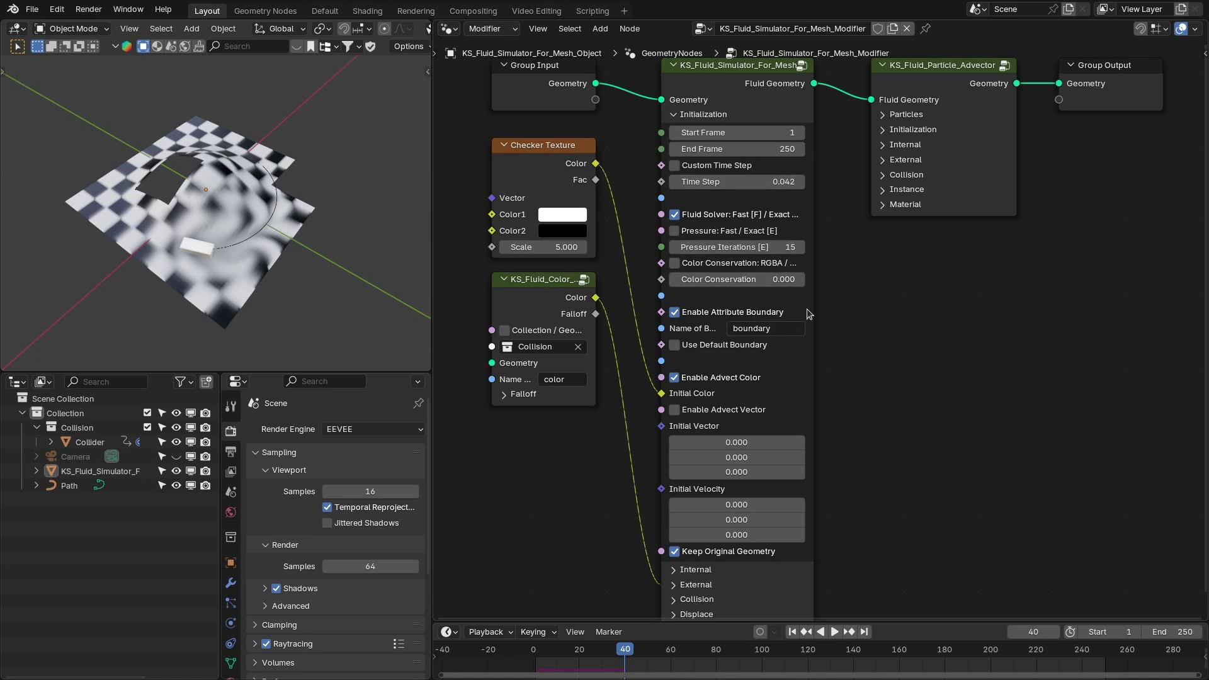
left_click_drag(812, 231, 823, 231)
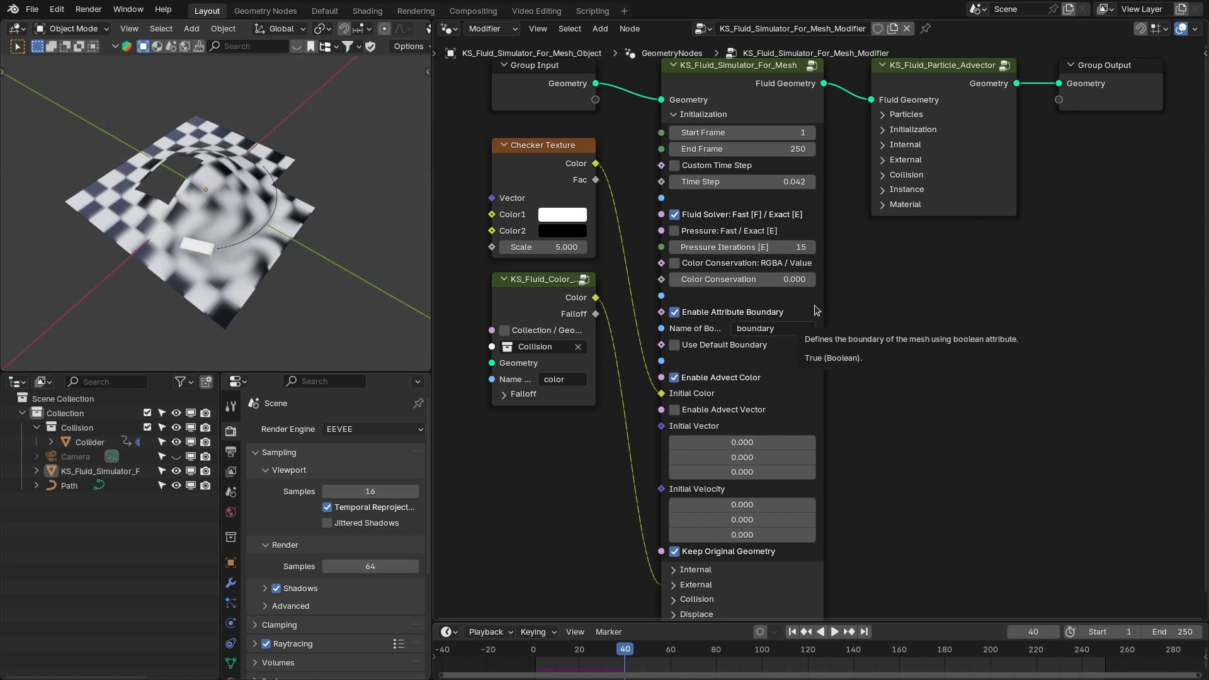
scroll(791, 296, "down", 1, "shift")
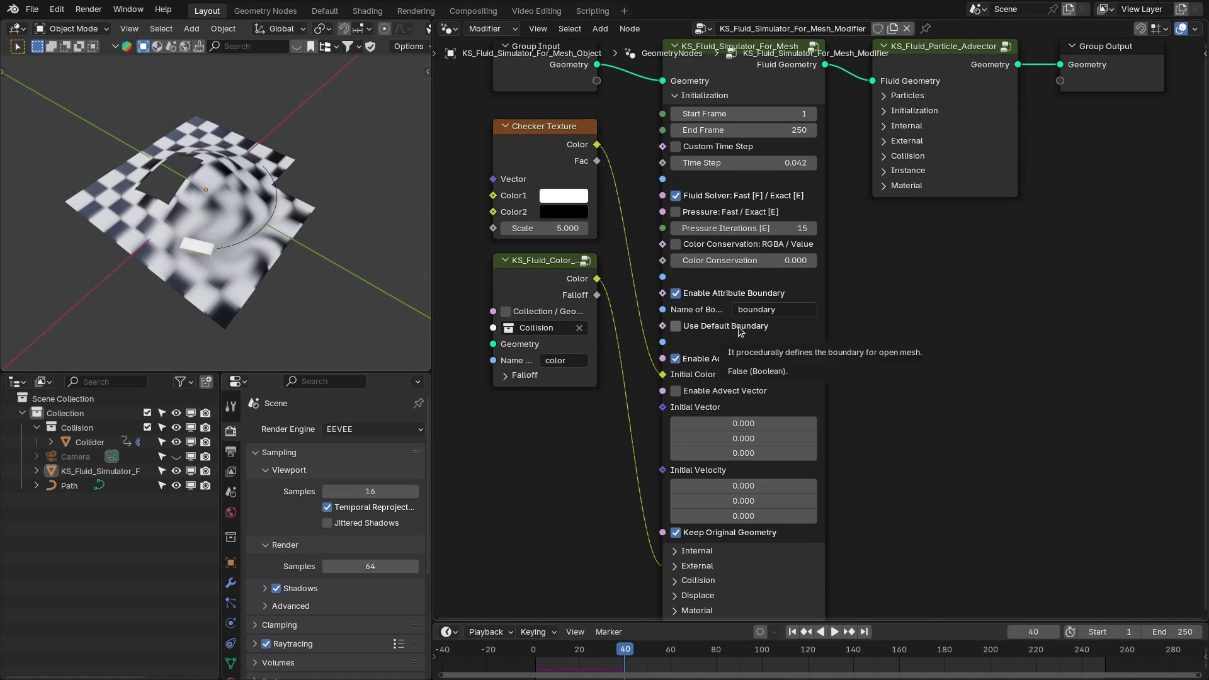
mouse_move(325, 249)
middle_mouse_down()
mouse_move(276, 255)
mouse_move(301, 243)
mouse_move(326, 254)
middle_mouse_up()
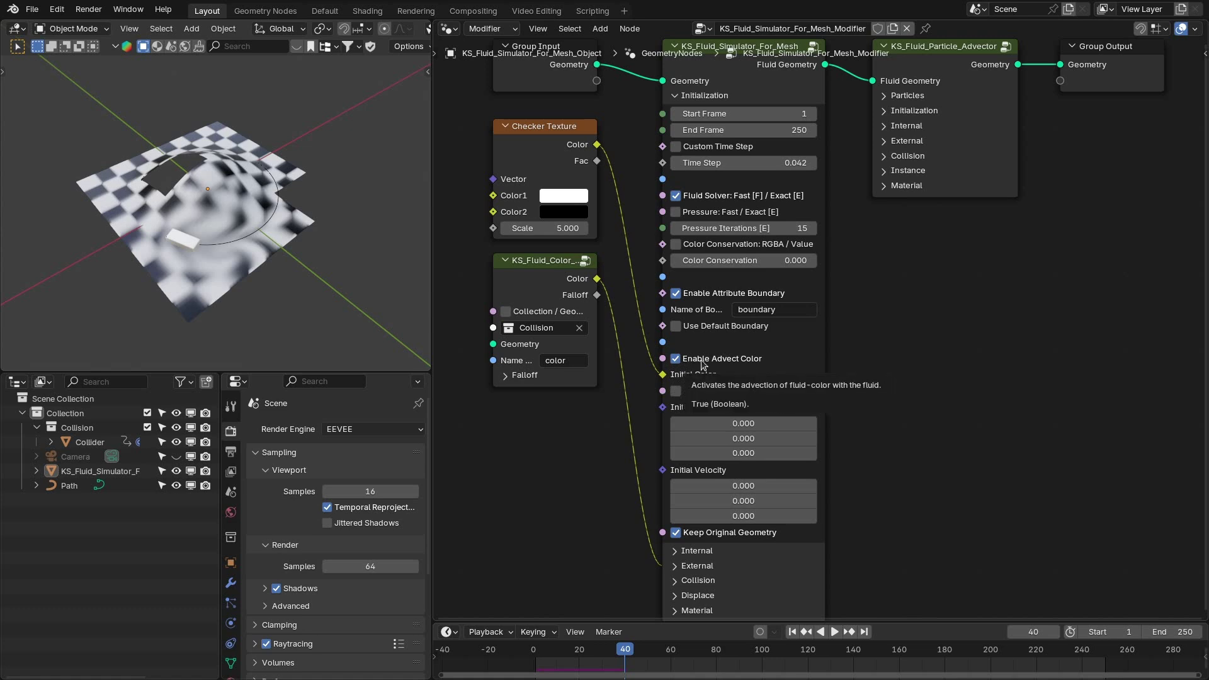
scroll(701, 360, "down", 1)
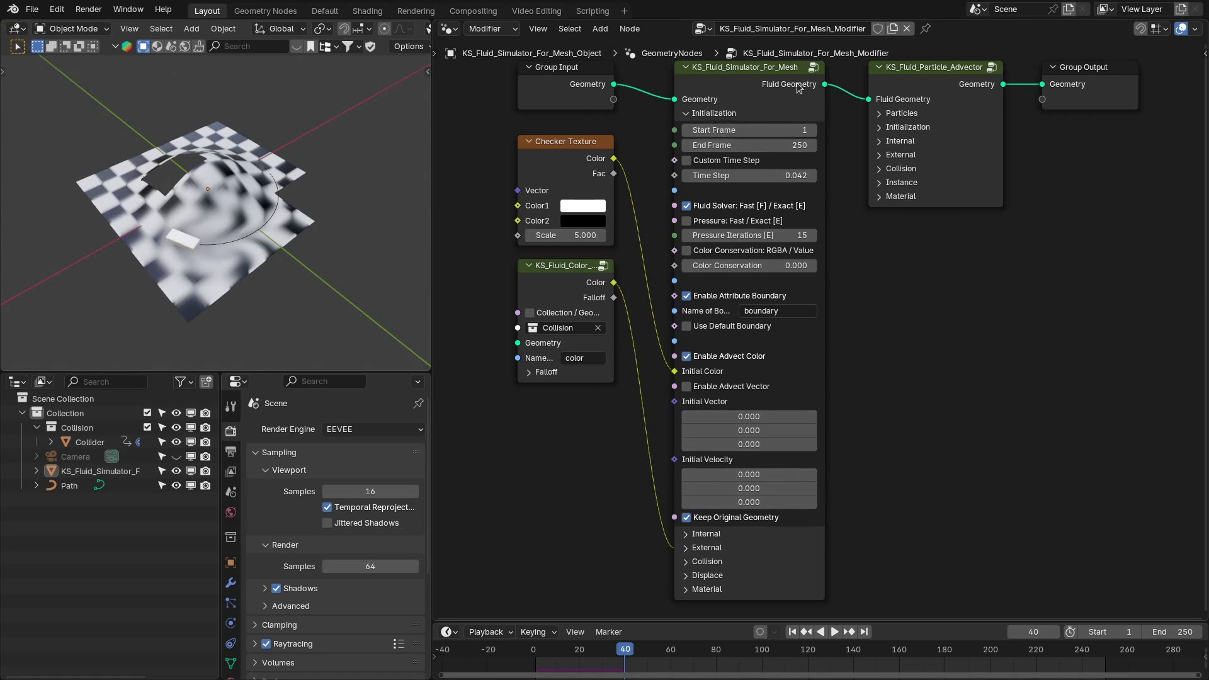
Step: Collapse the mesh simulator's Initialization settings and examine its Internal settings for viscosity, velocity, pressure, vorticity and color fading
left_click(714, 114)
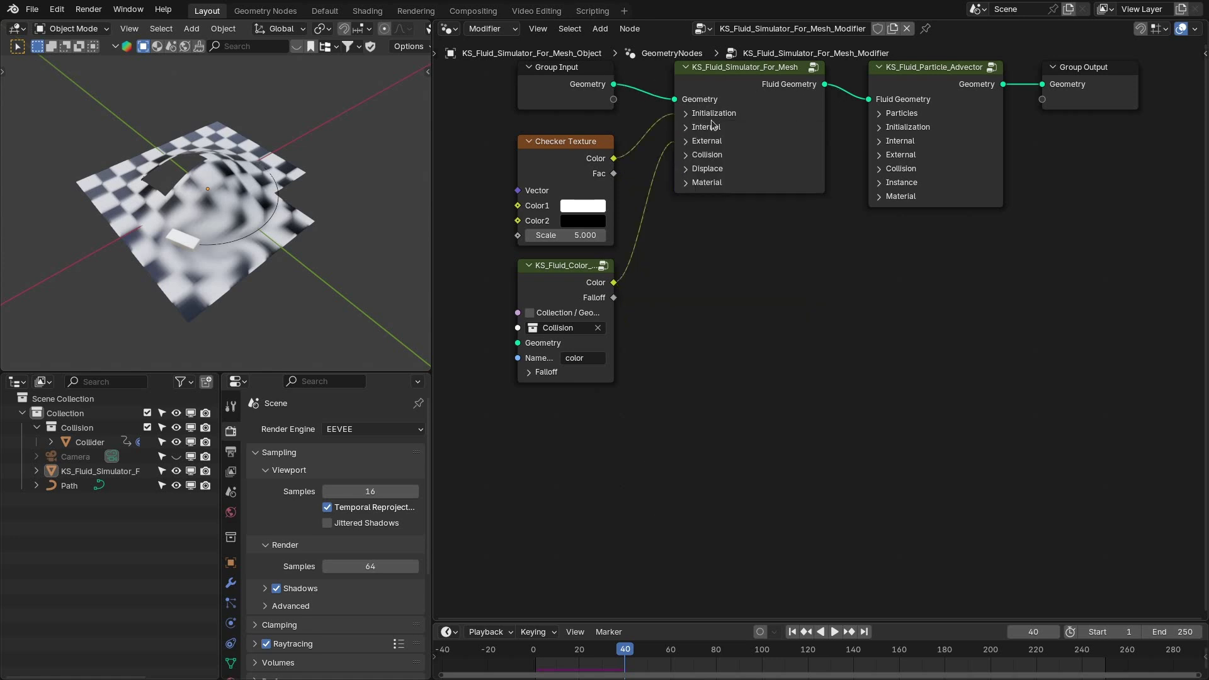
left_click(714, 127)
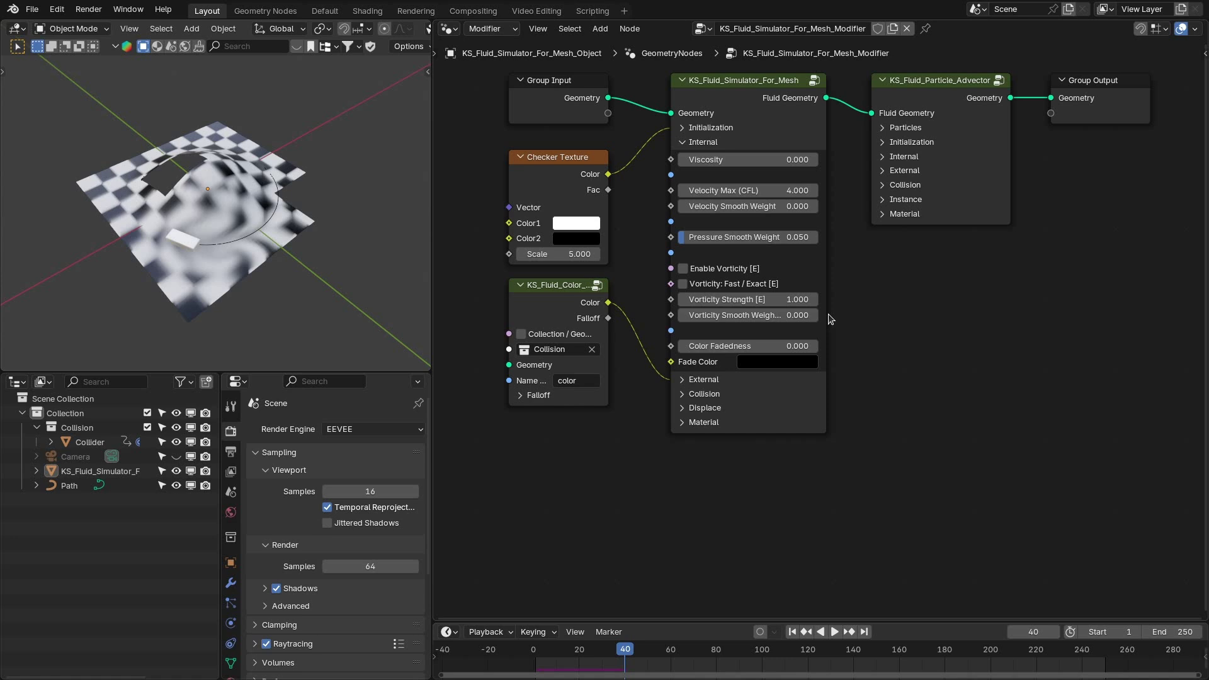
middle_click_drag(251, 149, 277, 240)
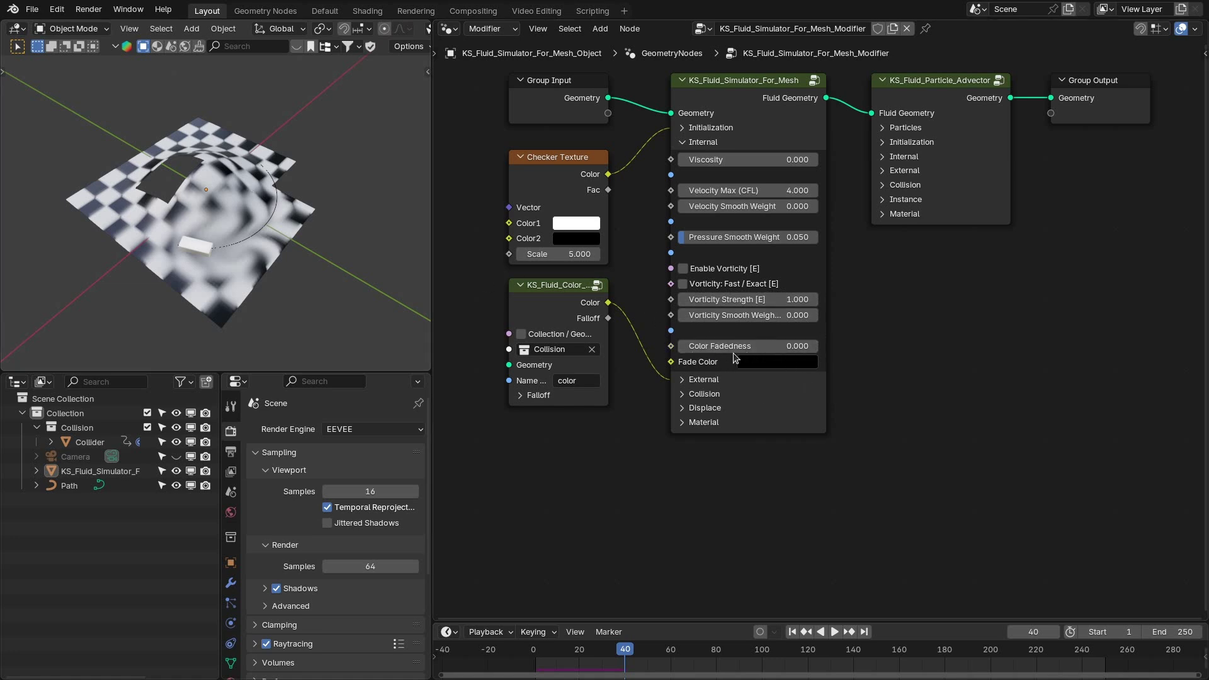
mouse_move(759, 363)
Step: Collapse the mesh simulator's Internal settings and examine its External settings for color, velocity and force
left_click(703, 142)
left_click(704, 156)
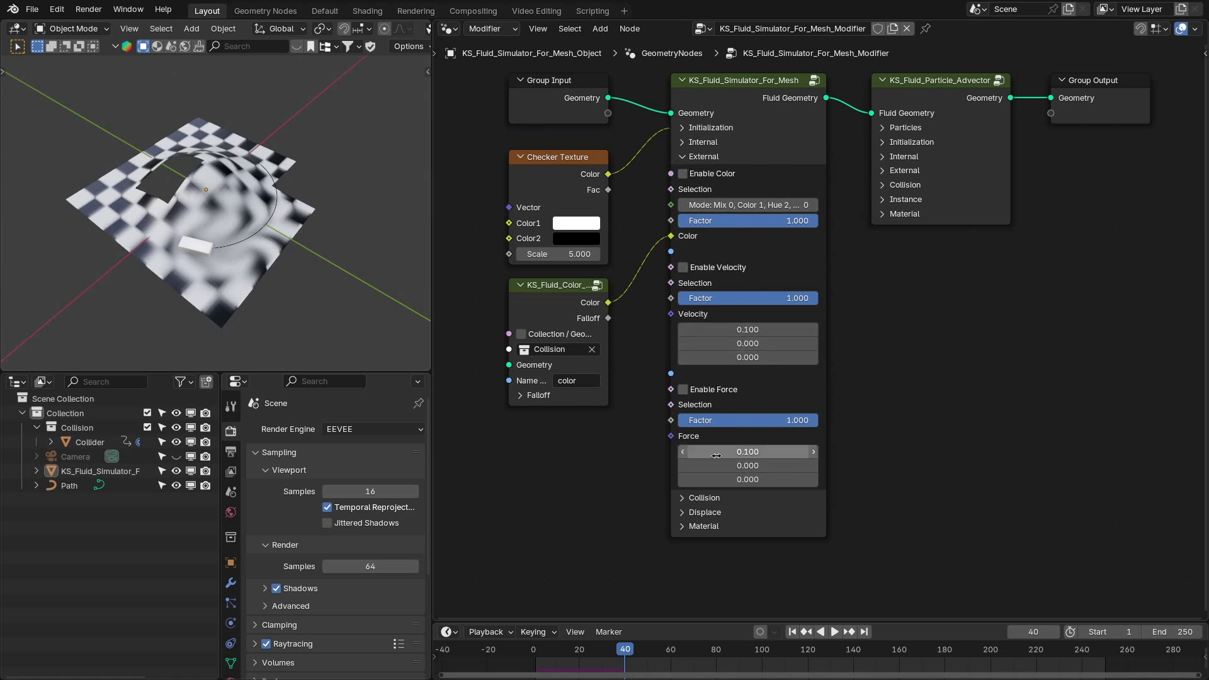
left_click(773, 156)
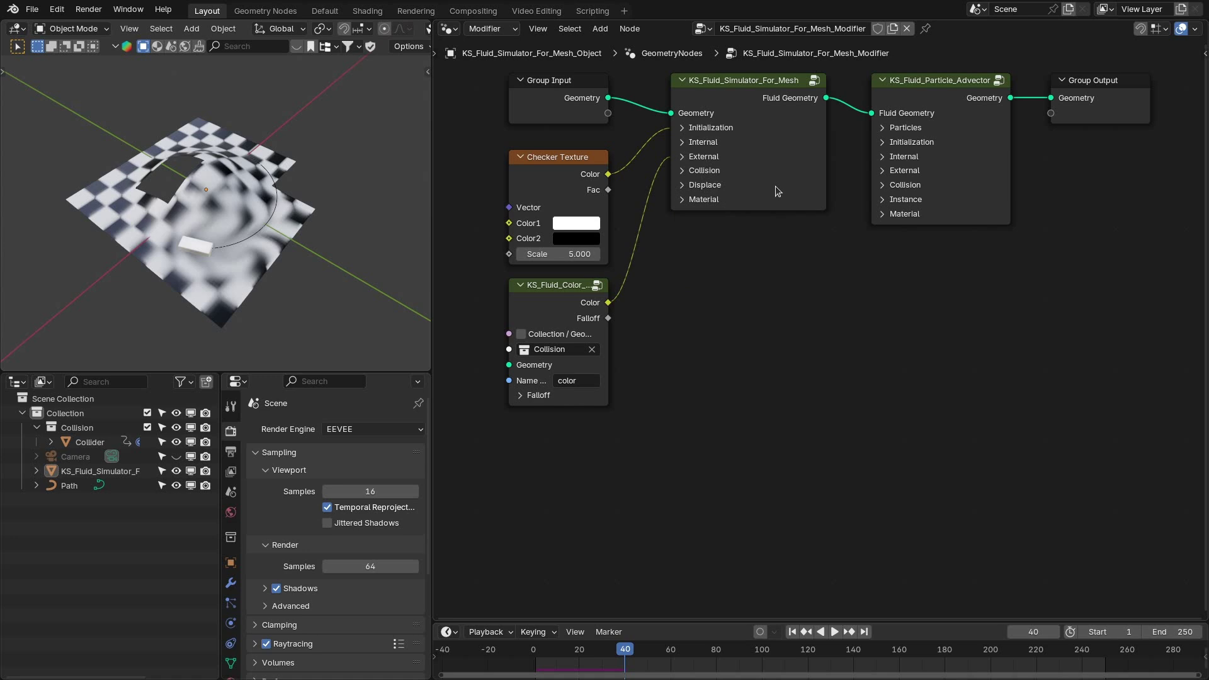
left_click(717, 171)
left_click(713, 167)
left_click(716, 158)
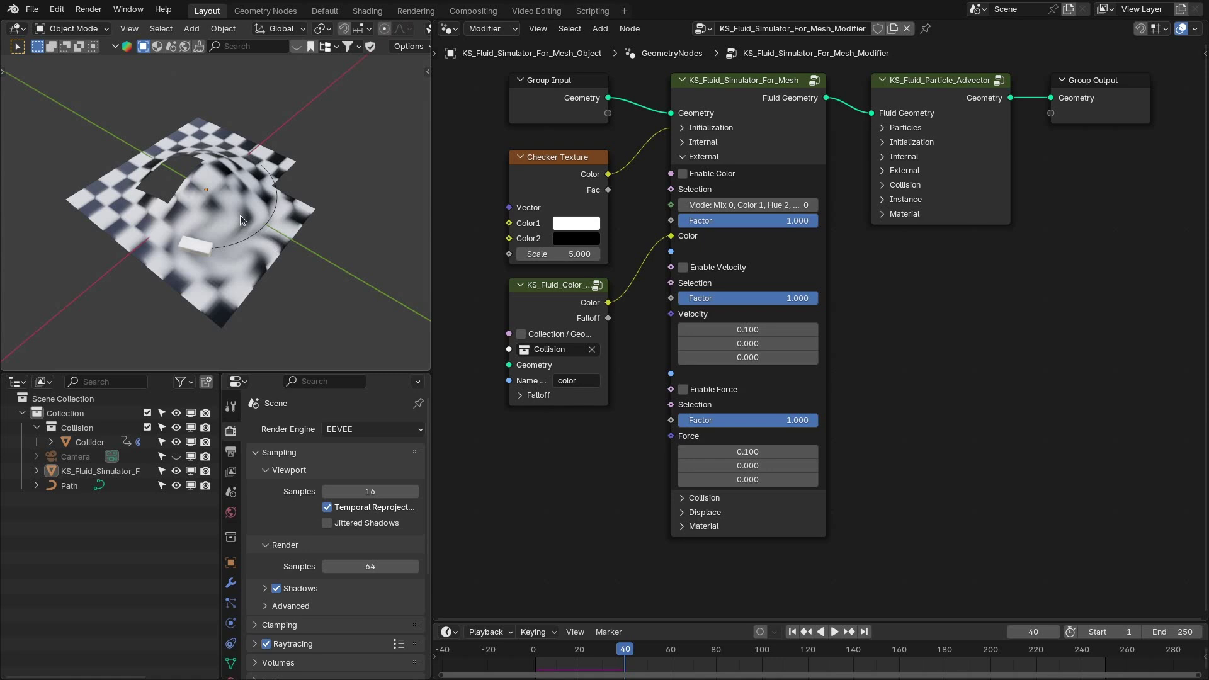
Step: Collapse the mesh simulator's External settings and examine its Collision settings, including the collection, geometry, velocity scale and proximity options
left_click(703, 156)
left_click(703, 170)
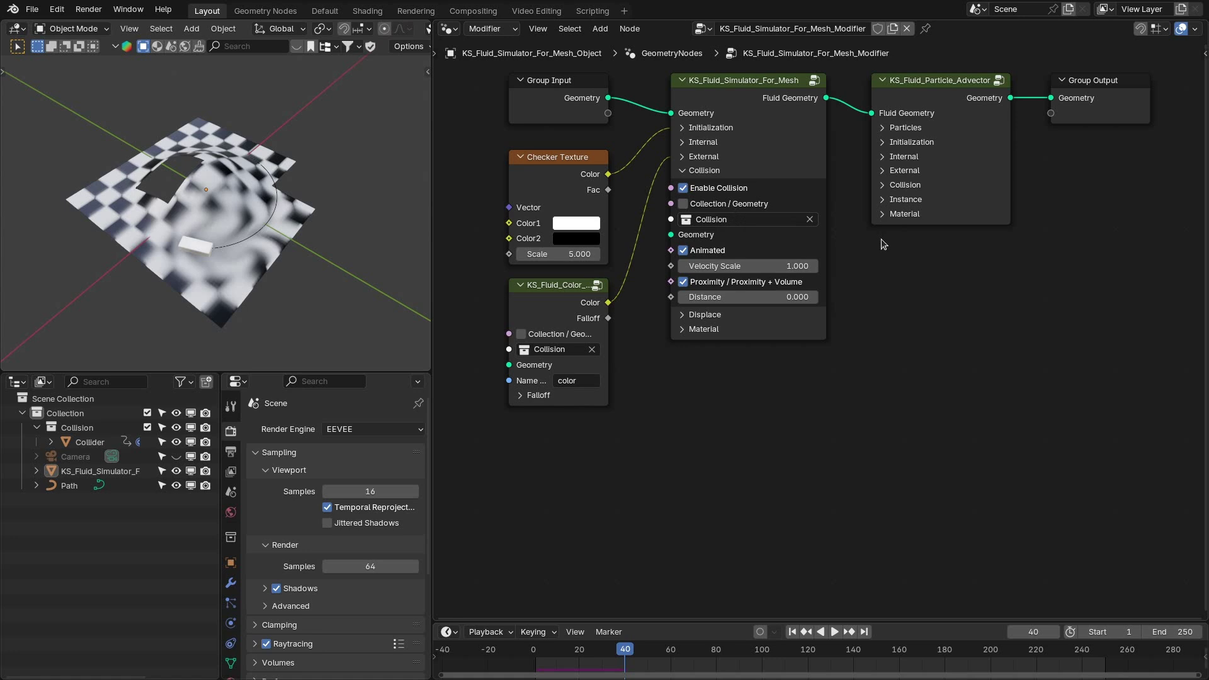
middle_click_drag(878, 255, 880, 269)
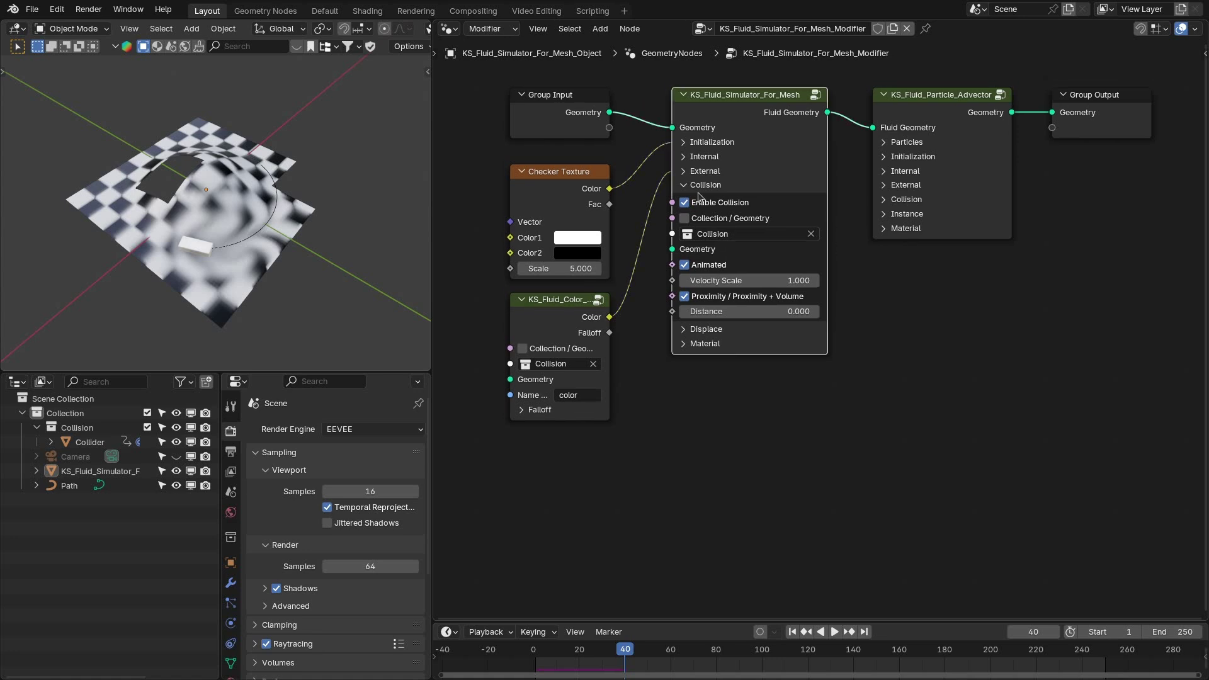
left_click(701, 173)
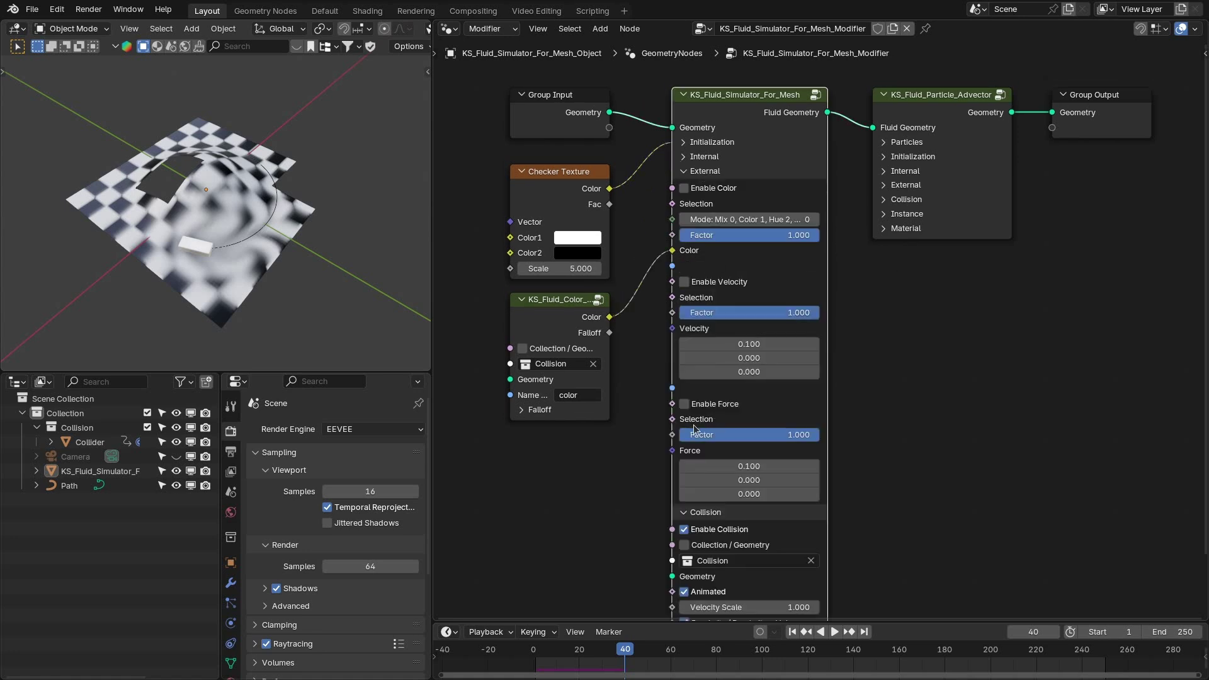
left_click(702, 175)
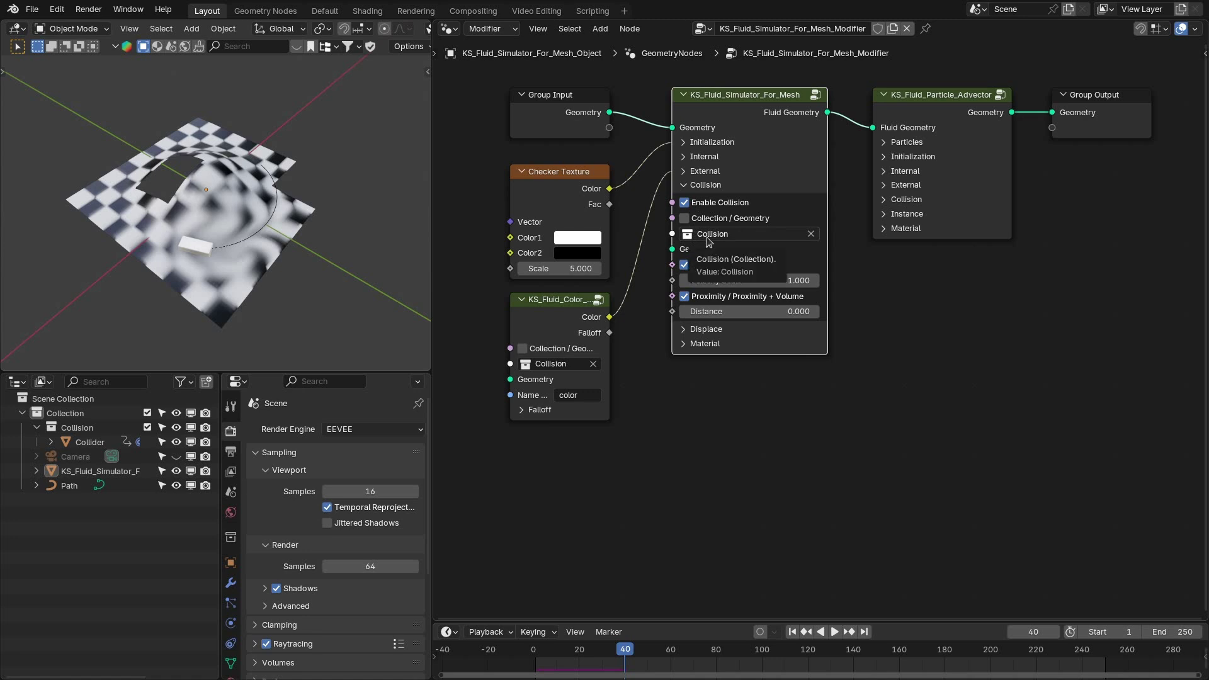
left_click_drag(672, 249, 644, 350)
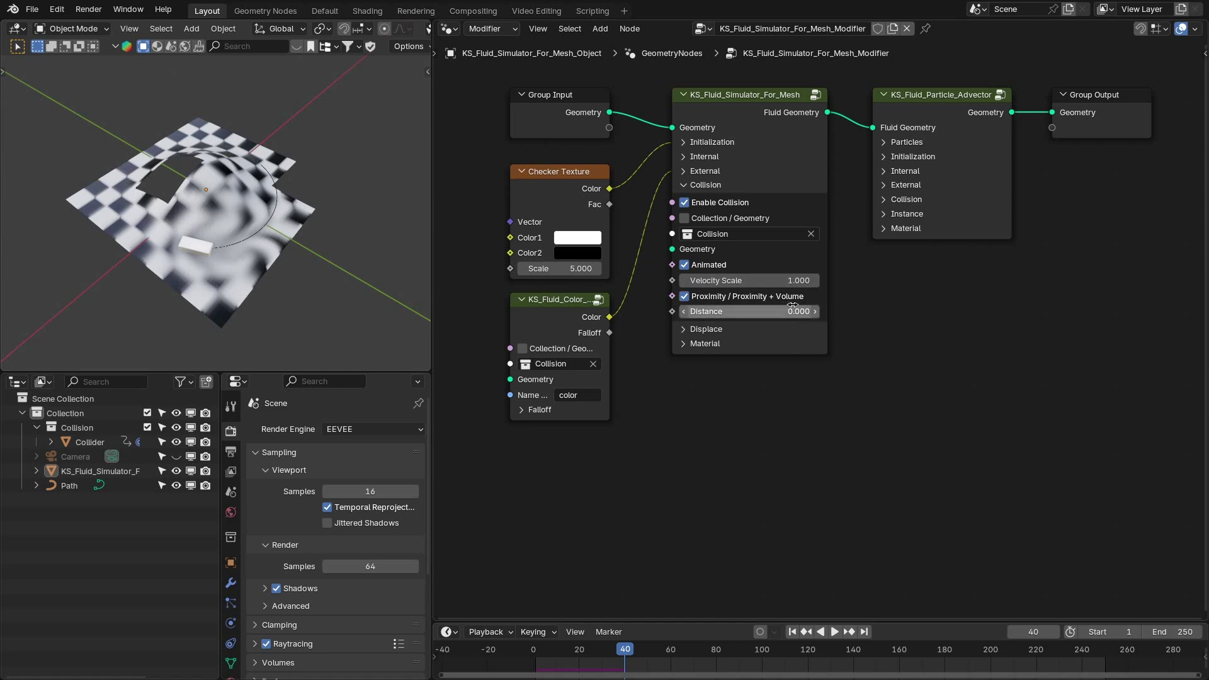
Step: Play the simulation from the first frame to watch the collider's effect, stop it and return to frame 23
key("shift+Left")
key("space")
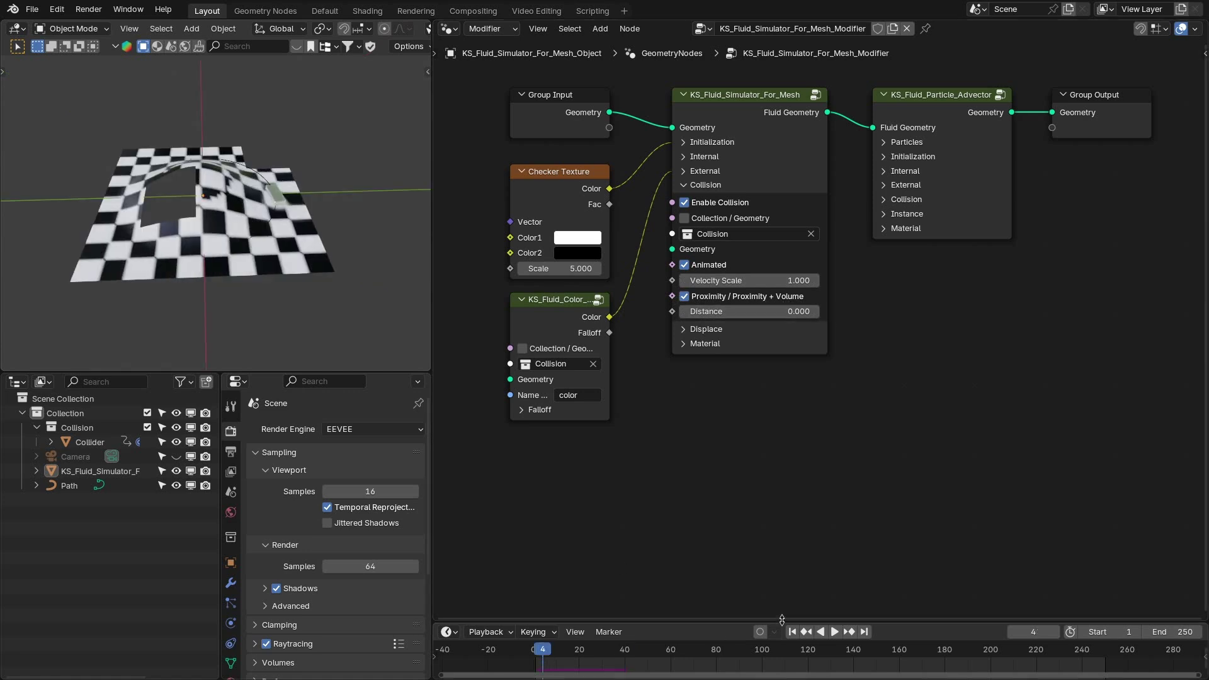
left_click(834, 631)
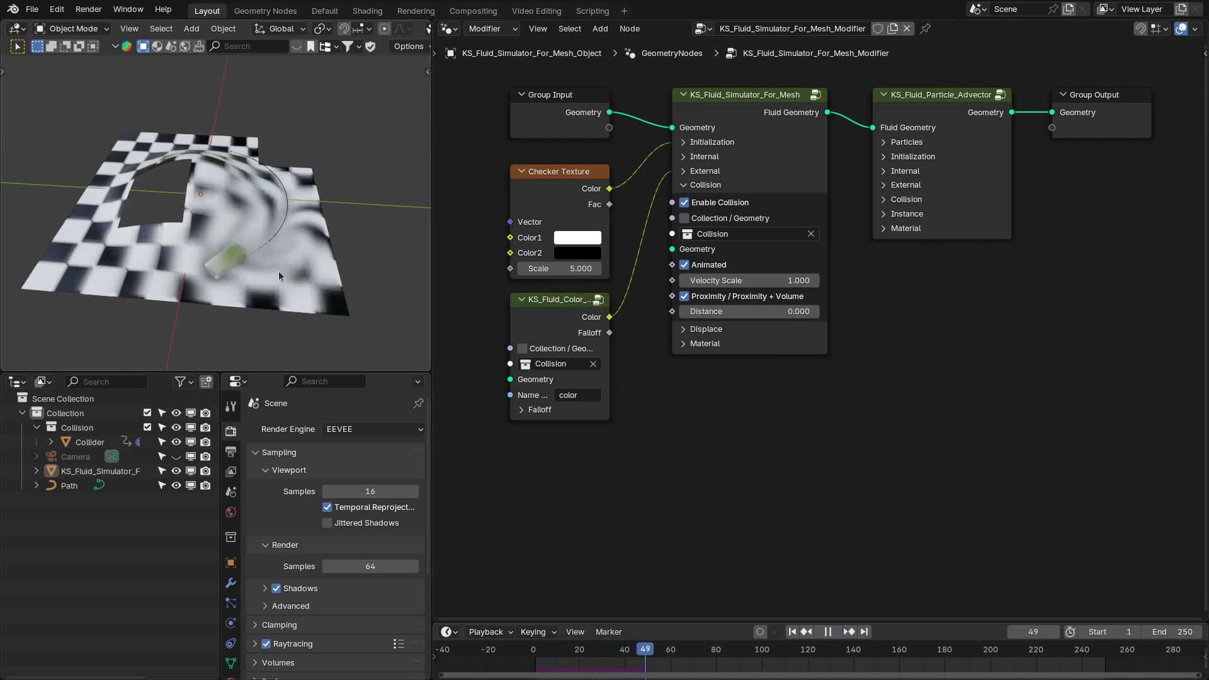
key("space")
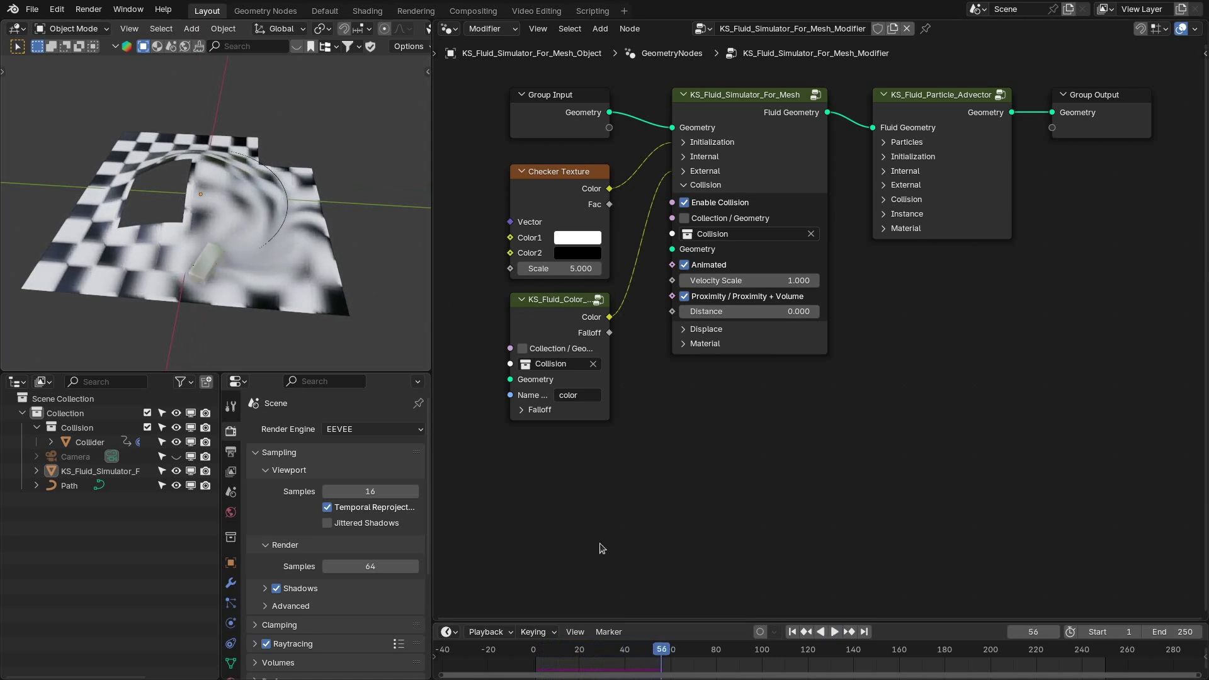
left_click_drag(635, 657, 586, 655)
middle_click_drag(358, 205, 264, 220)
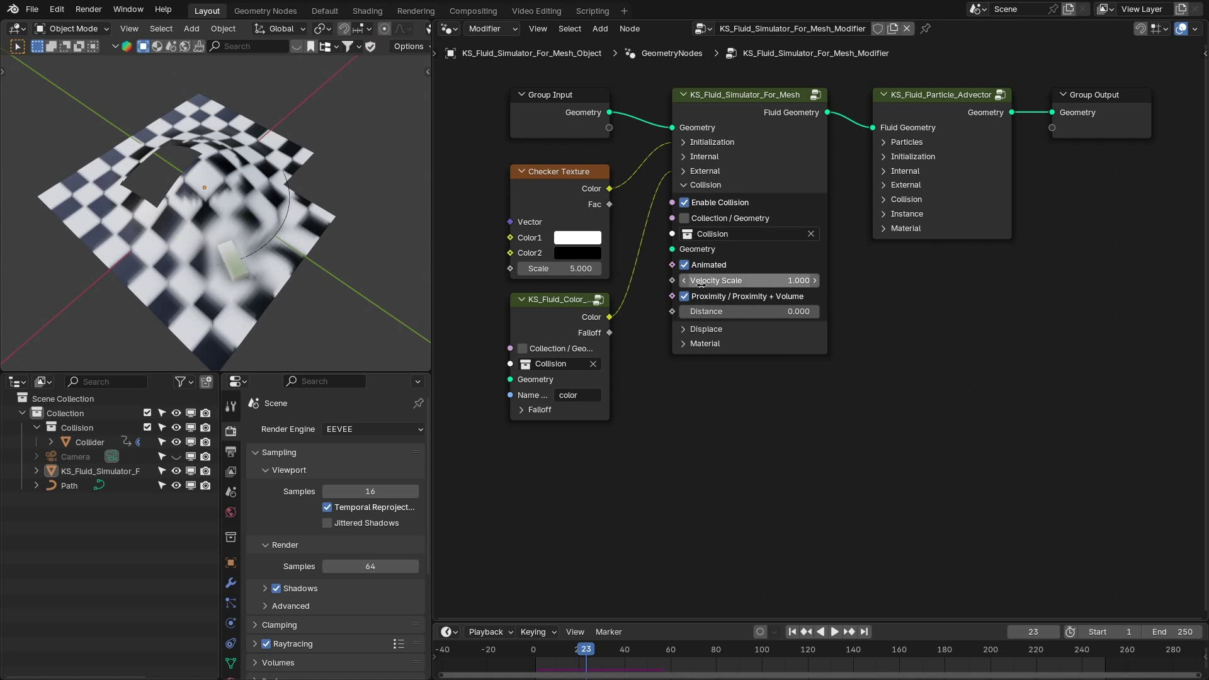
Step: Collapse the mesh simulator's Collision settings, enable Displace in its Displace settings and play the displaced simulation
left_click(695, 185)
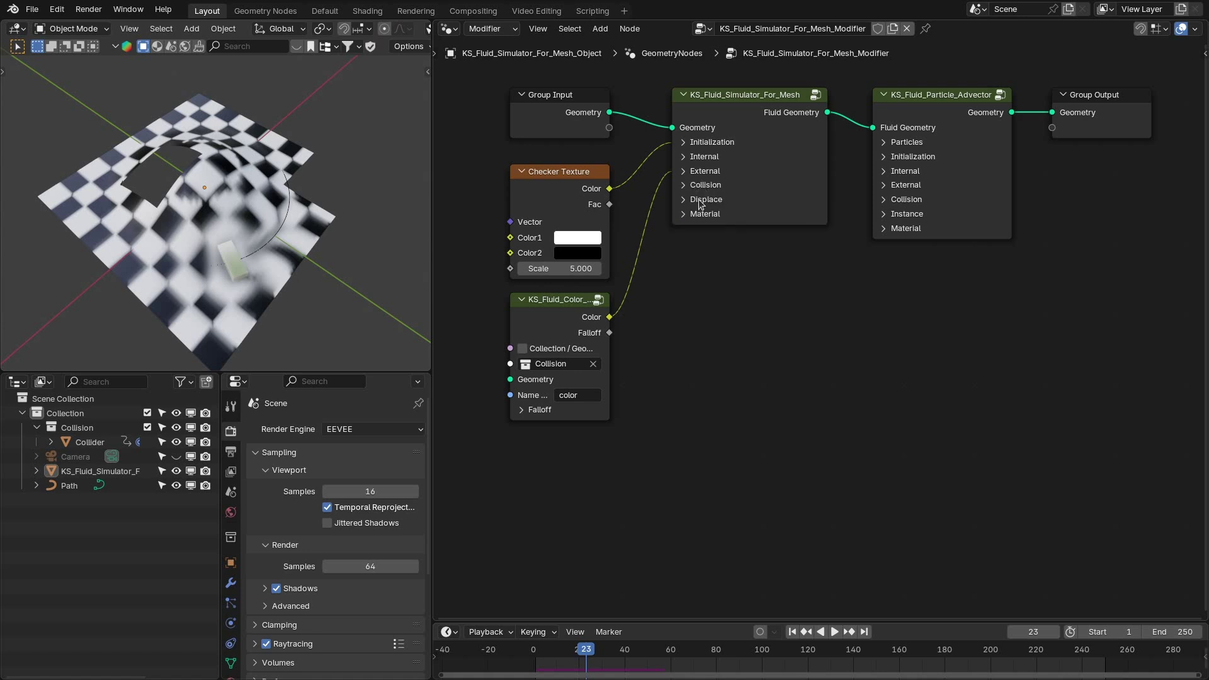
left_click(700, 201)
middle_click_drag(271, 258, 354, 241)
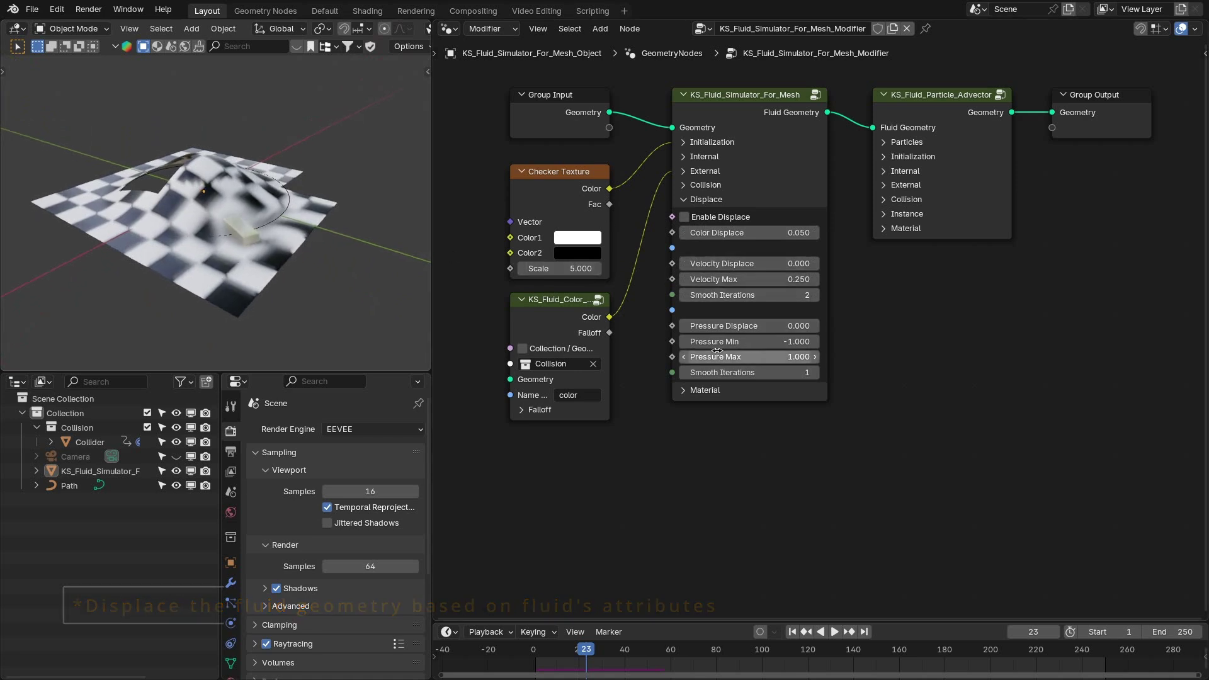
left_click(705, 217)
middle_click_drag(339, 236, 203, 244)
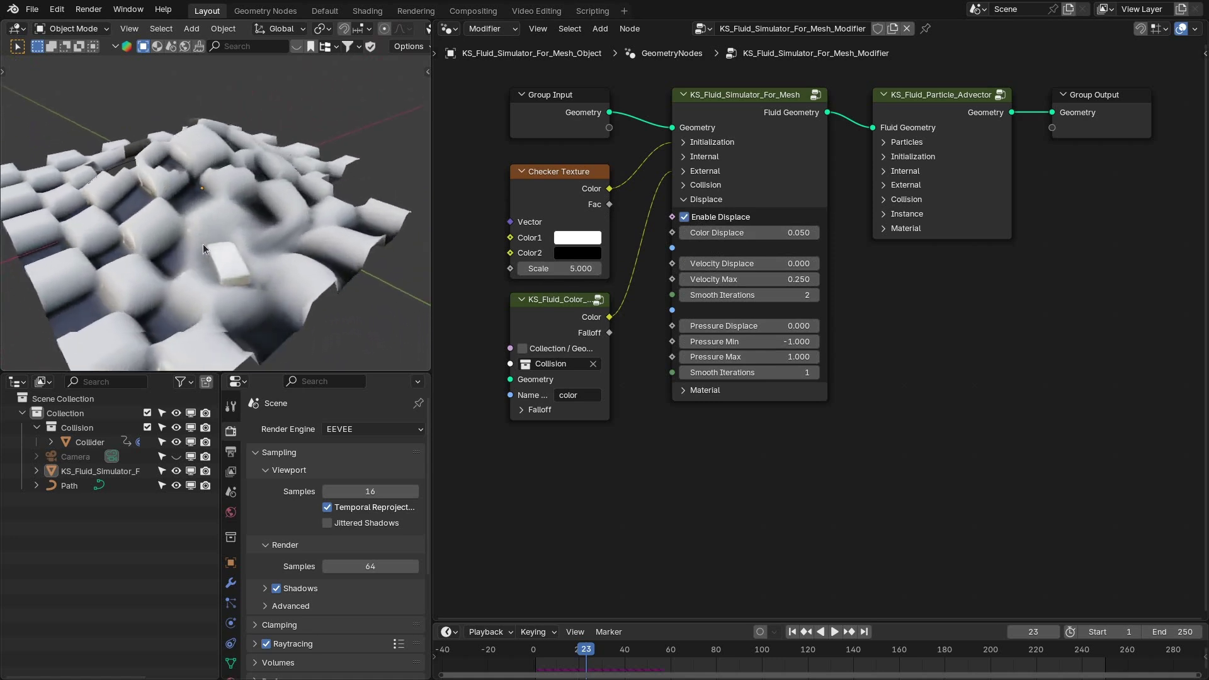
key("space")
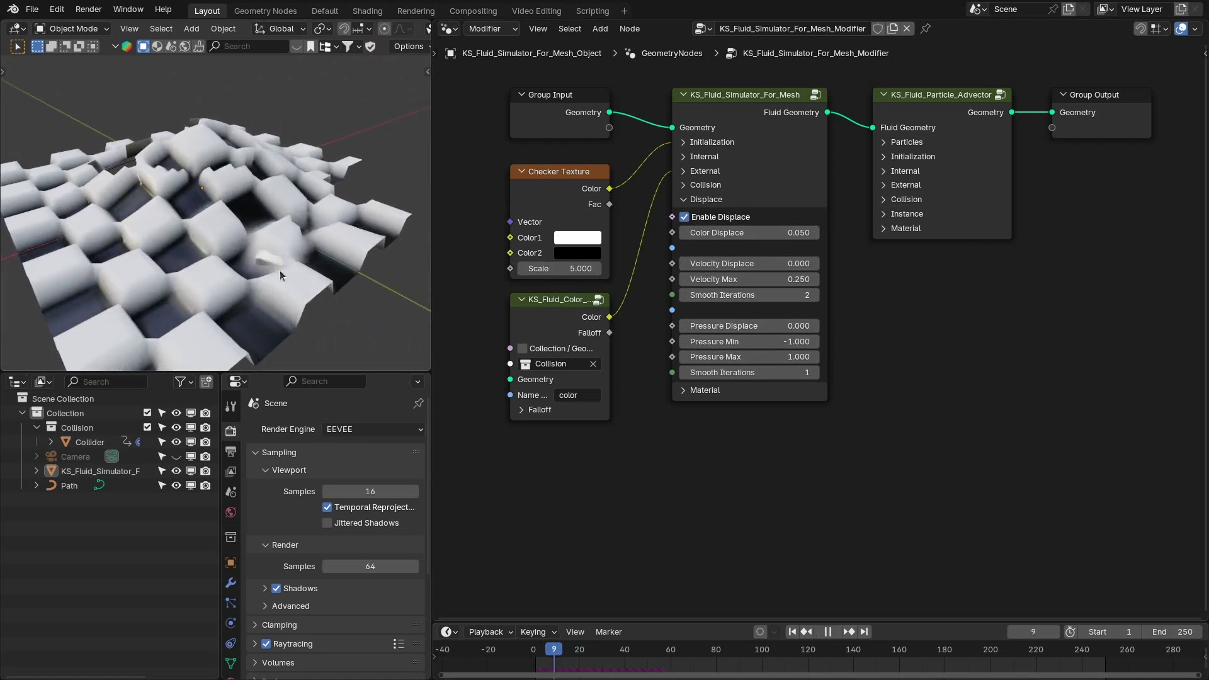
middle_click_drag(197, 233, 217, 239)
key("space")
Step: Try a Velocity Displace of about 0.73 and a different Pressure Displace on the mesh simulator, resetting each to 0
mouse_move(717, 263)
left_mouse_down()
mouse_move(755, 263)
mouse_move(707, 261)
left_mouse_up()
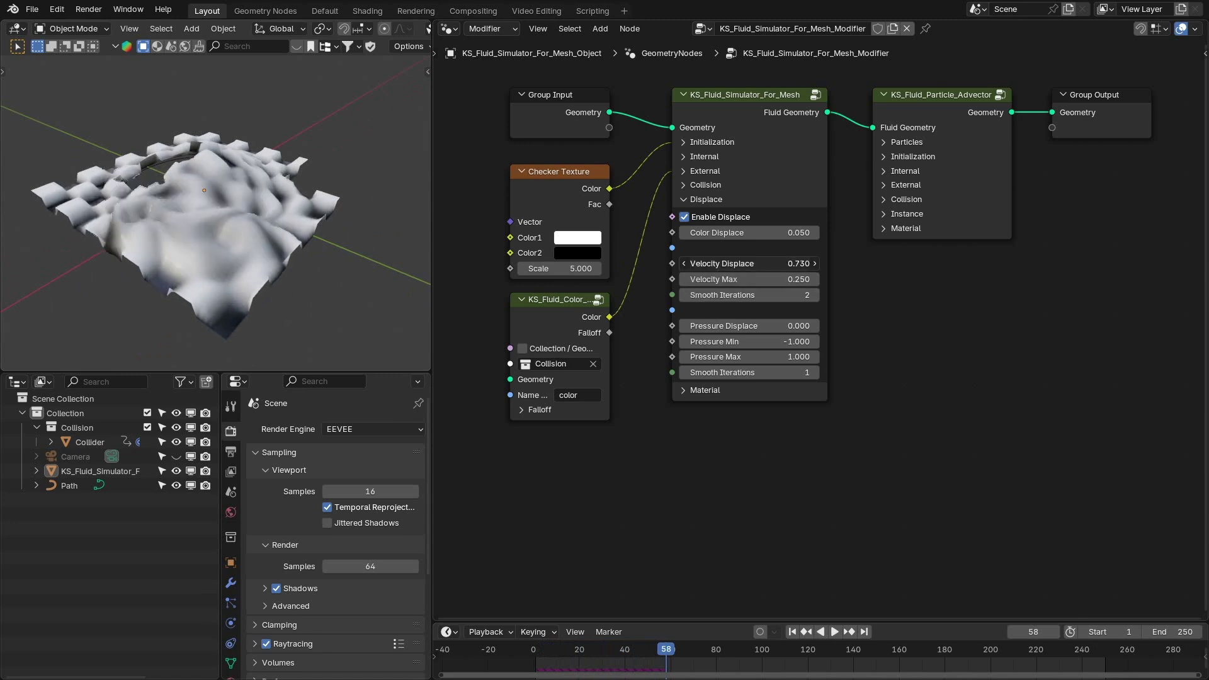
left_click(707, 262)
type("00")
key("Return")
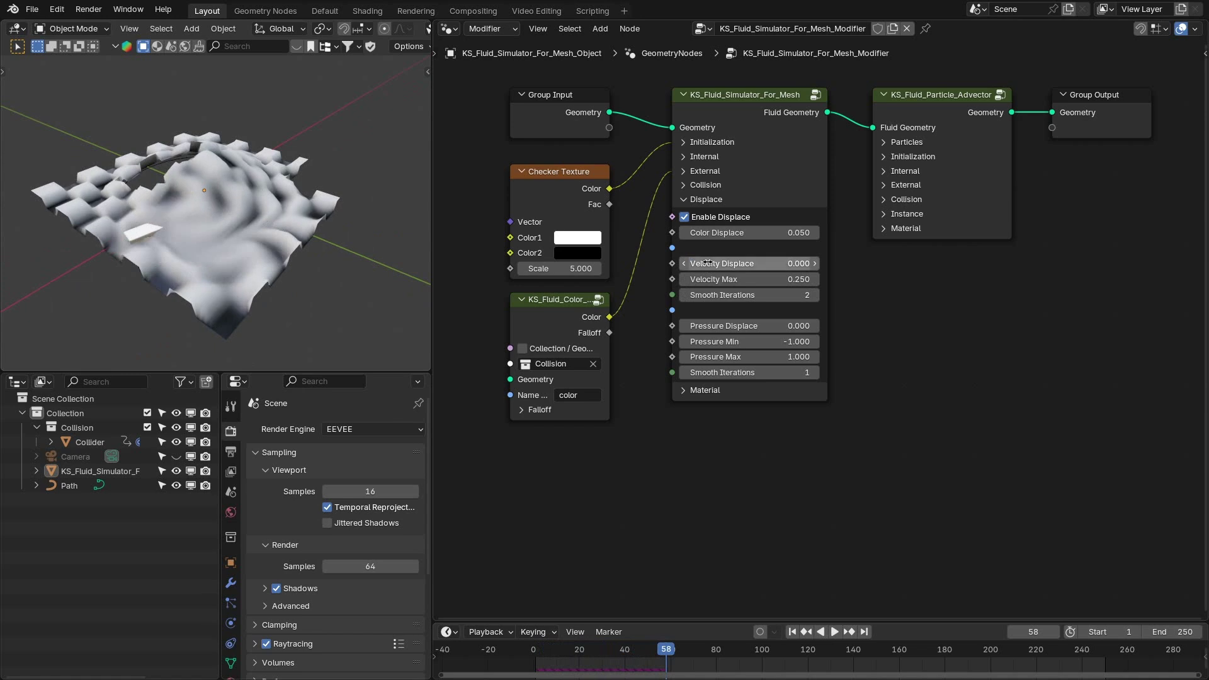
left_click_drag(749, 325, 693, 325)
left_click(736, 325)
type("0")
key("Return")
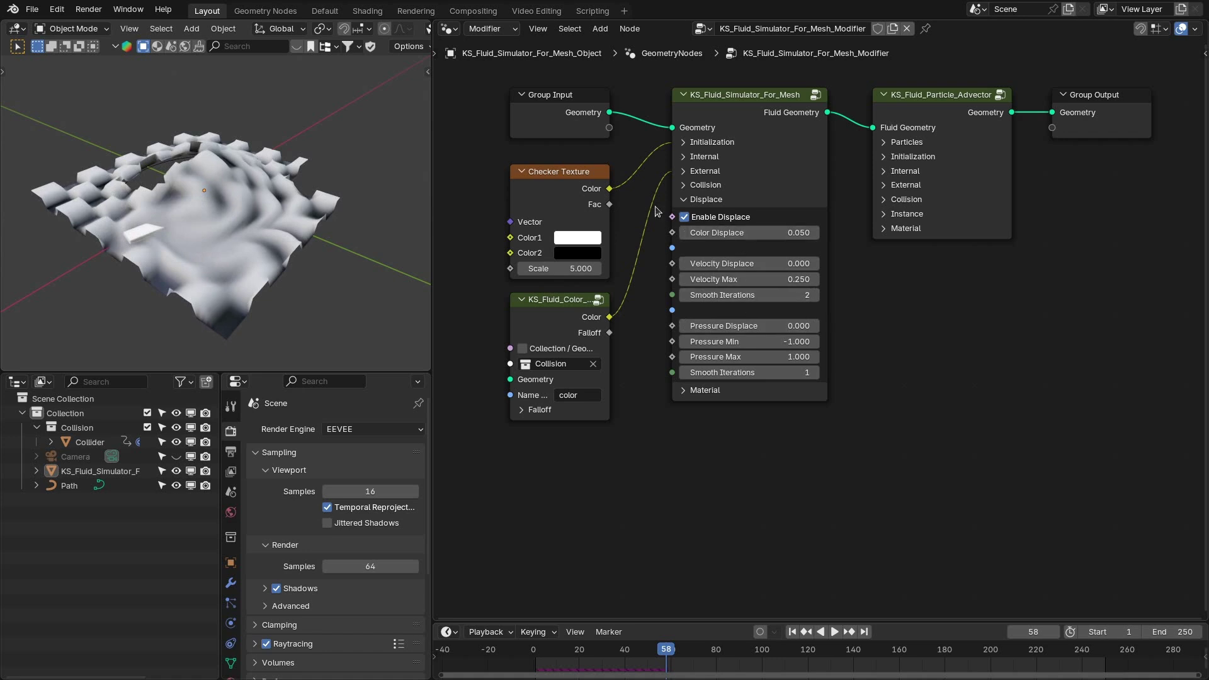
Step: Play the displaced simulation briefly, disable Displace on the mesh simulator and collapse its Displace settings
mouse_move(187, 242)
middle_mouse_down()
mouse_move(249, 250)
mouse_move(198, 243)
middle_mouse_up()
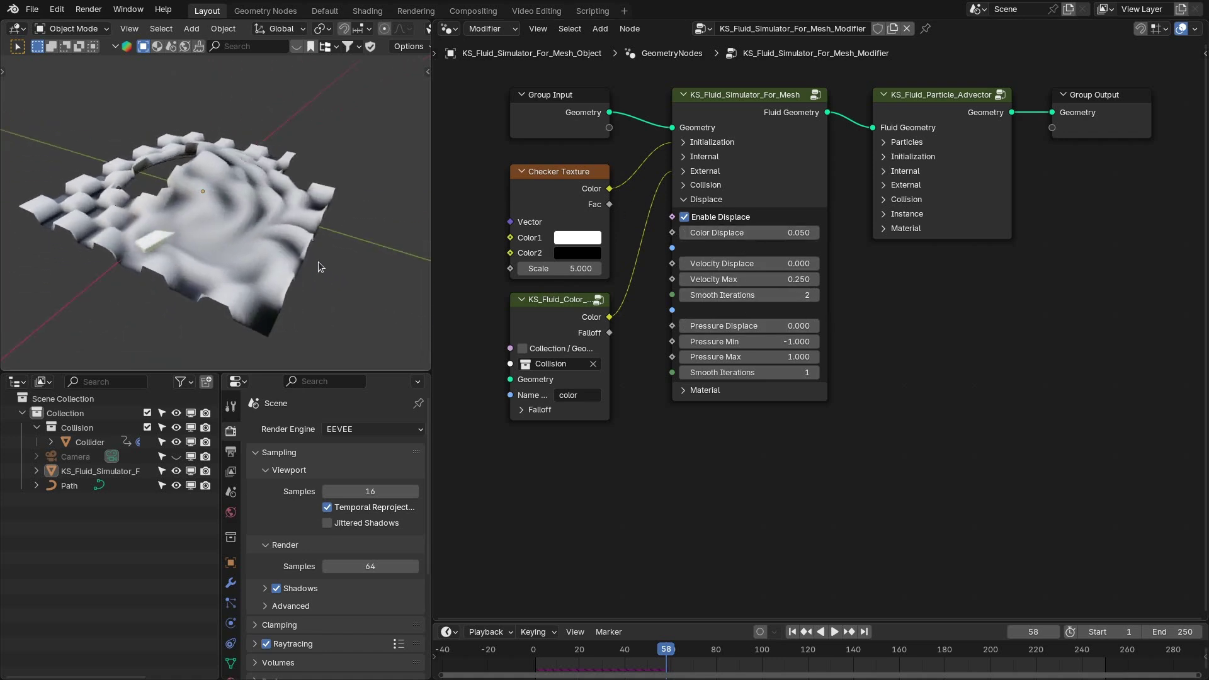
left_click(570, 666)
key("space")
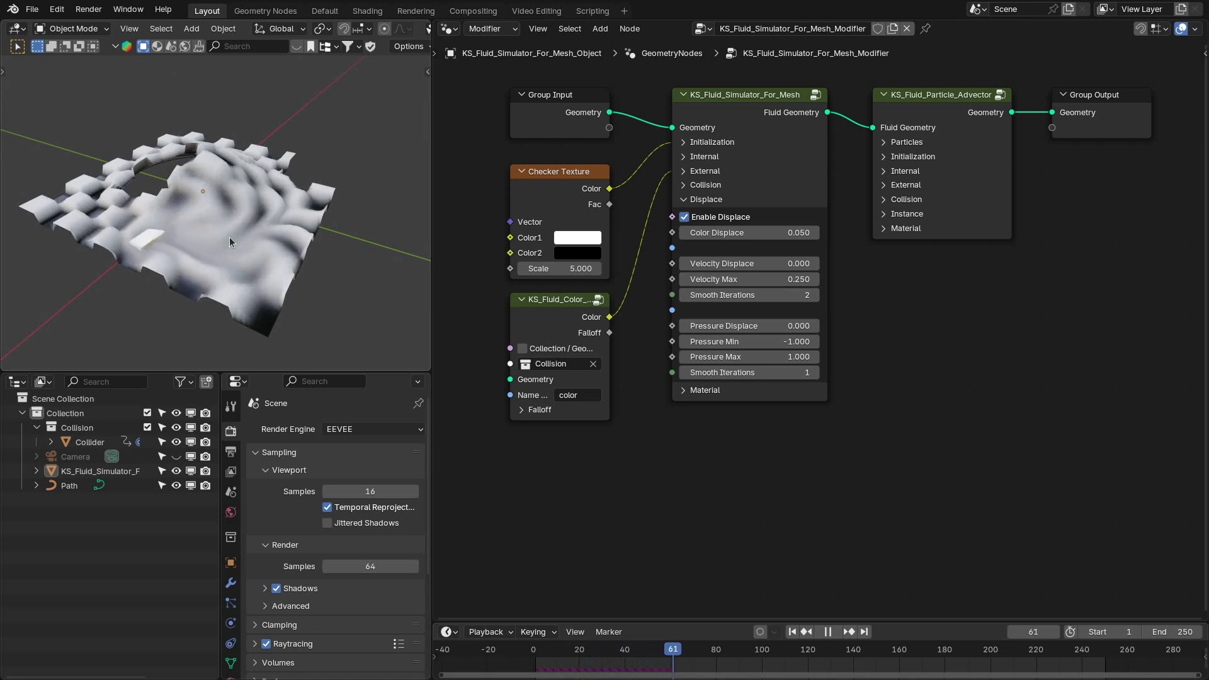
key("space")
left_click(684, 217)
left_click(683, 199)
middle_click_drag(800, 275, 796, 303)
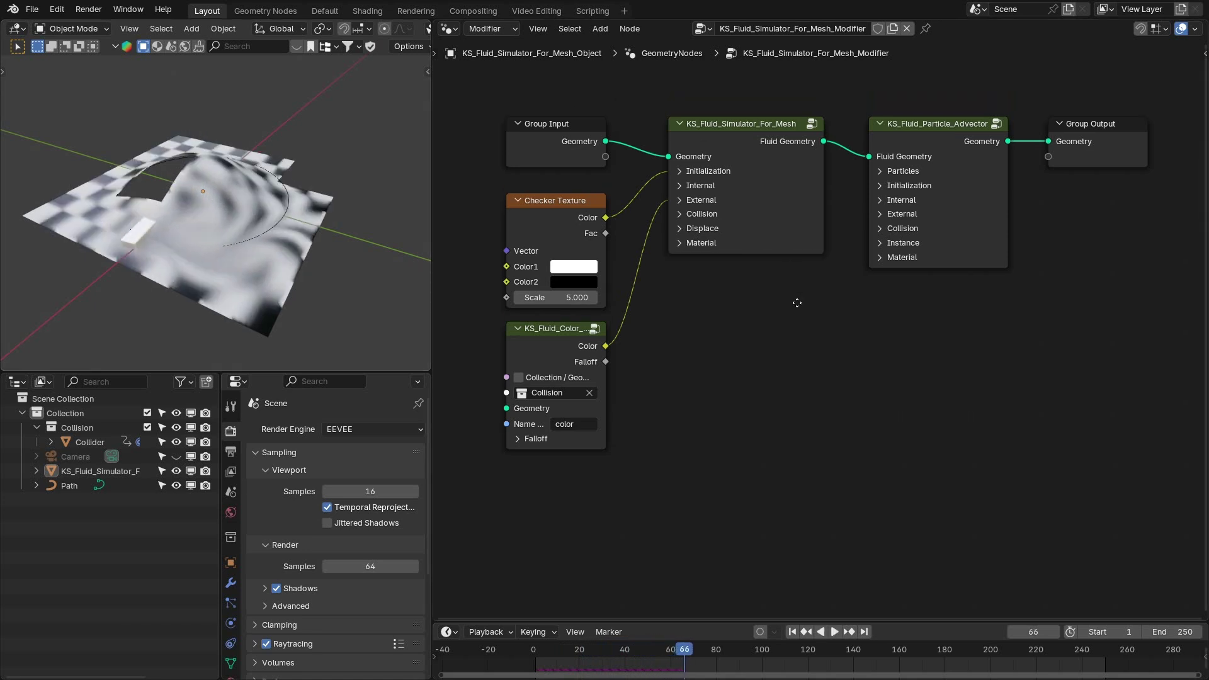
Step: Make room between the mesh simulator and KS_Fluid_Particle_Advector, insert a Bake node on their link and set it to Animation
left_click_drag(936, 335, 1099, 140)
left_click_drag(931, 131, 1061, 132)
middle_click_drag(881, 120, 834, 125)
left_click(831, 124)
key("shift+a")
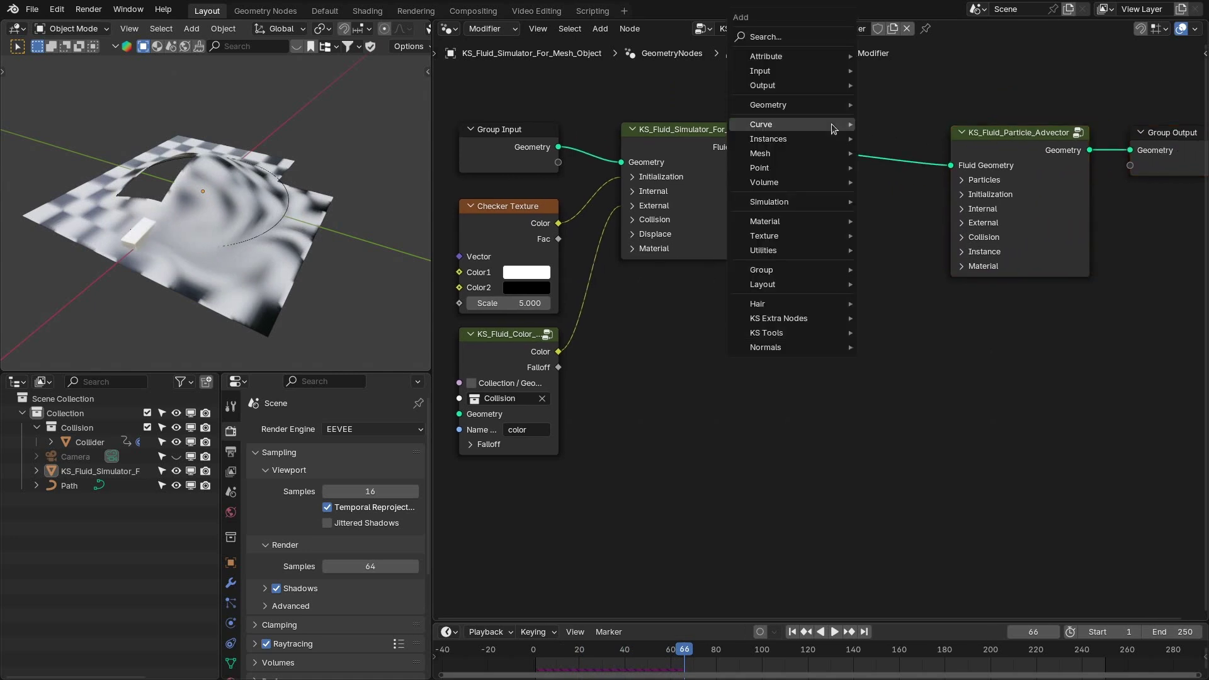
left_click(770, 36)
type("bake")
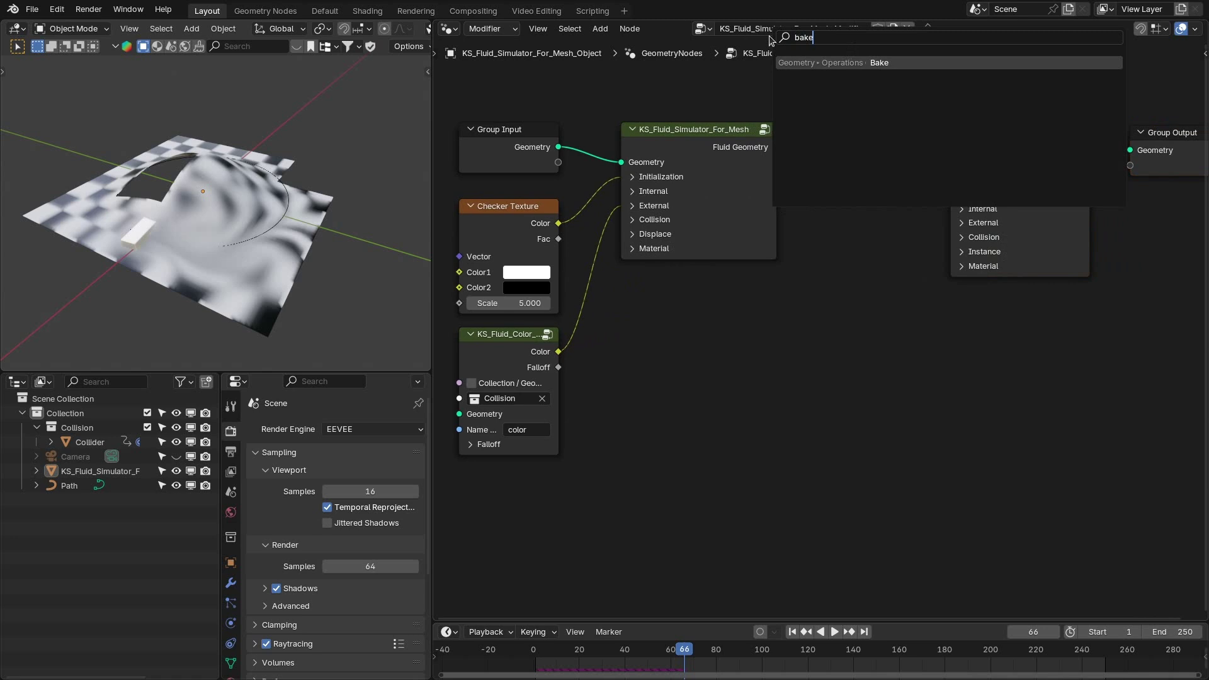
key("Return")
left_click(810, 150)
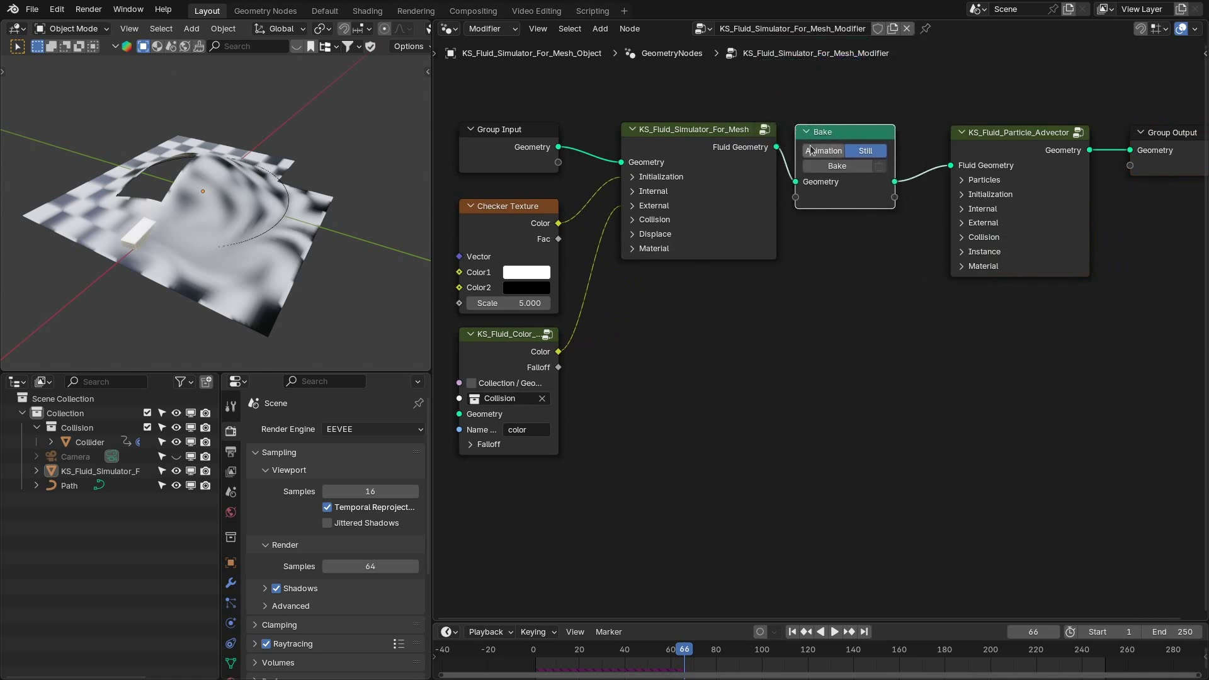
left_click(810, 150)
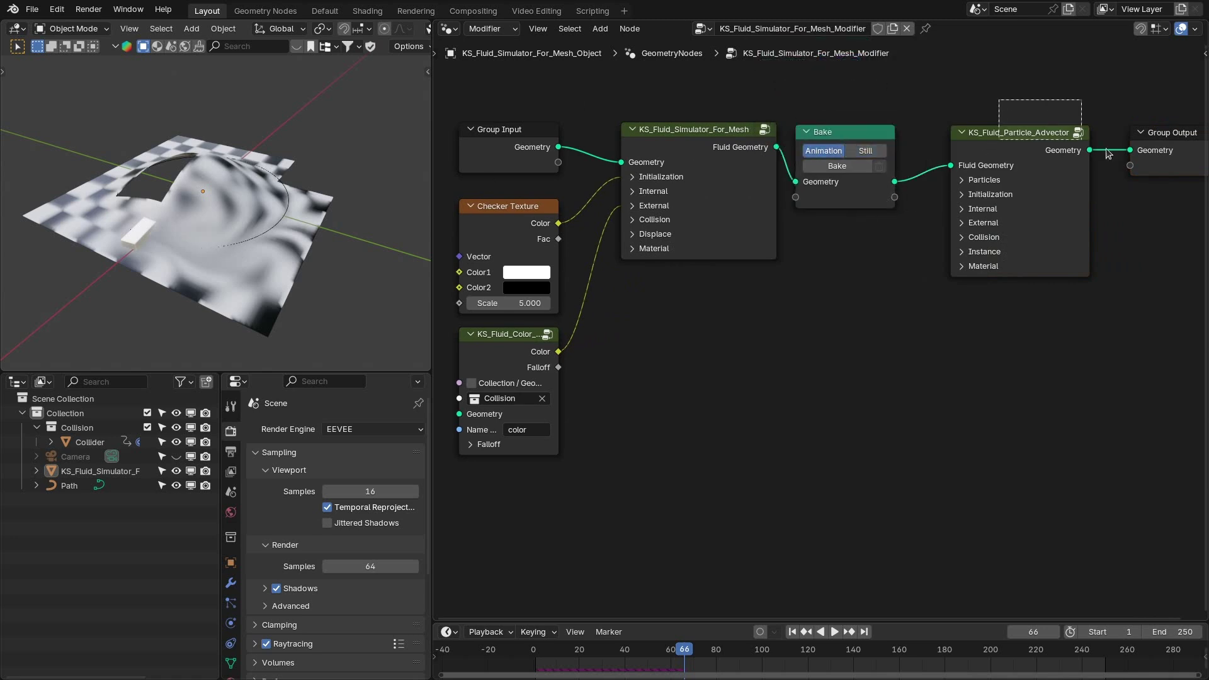
Step: Insert a KS_Fluid_Displace node between the Bake and KS_Fluid_Particle_Advector nodes and expand its Color settings
left_click_drag(1021, 136, 1075, 138)
left_click(959, 131)
key("shift+a")
mouse_move(796, 569)
mouse_move(900, 570)
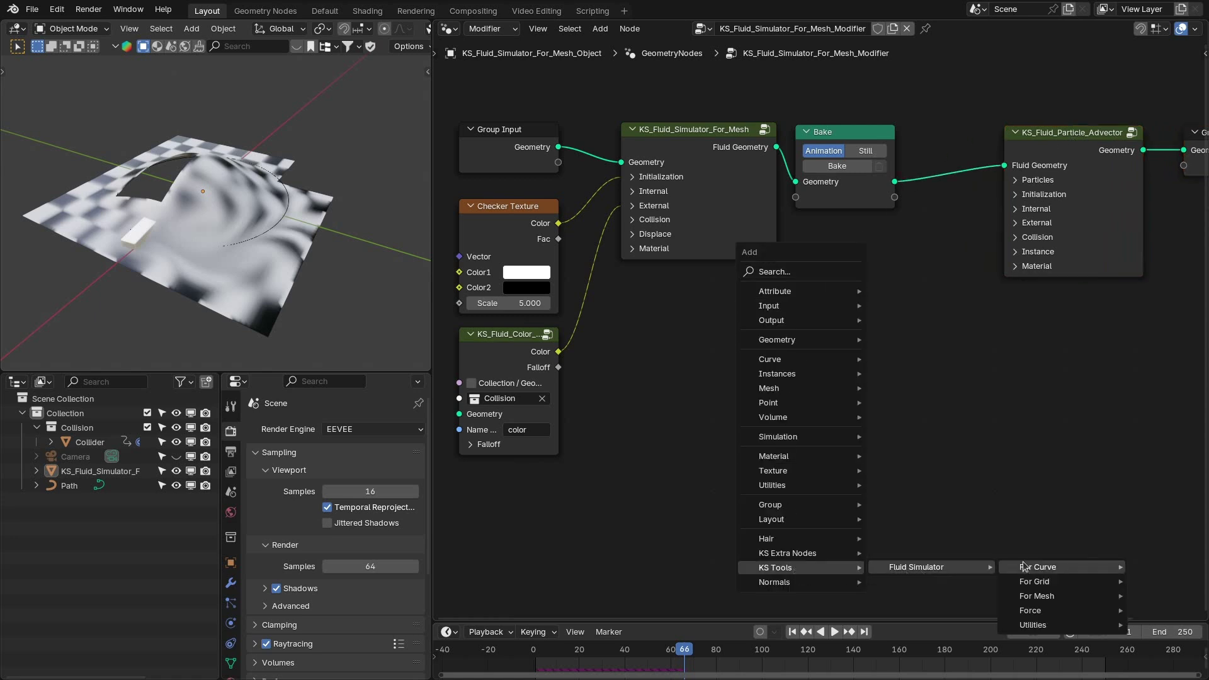
mouse_move(1038, 625)
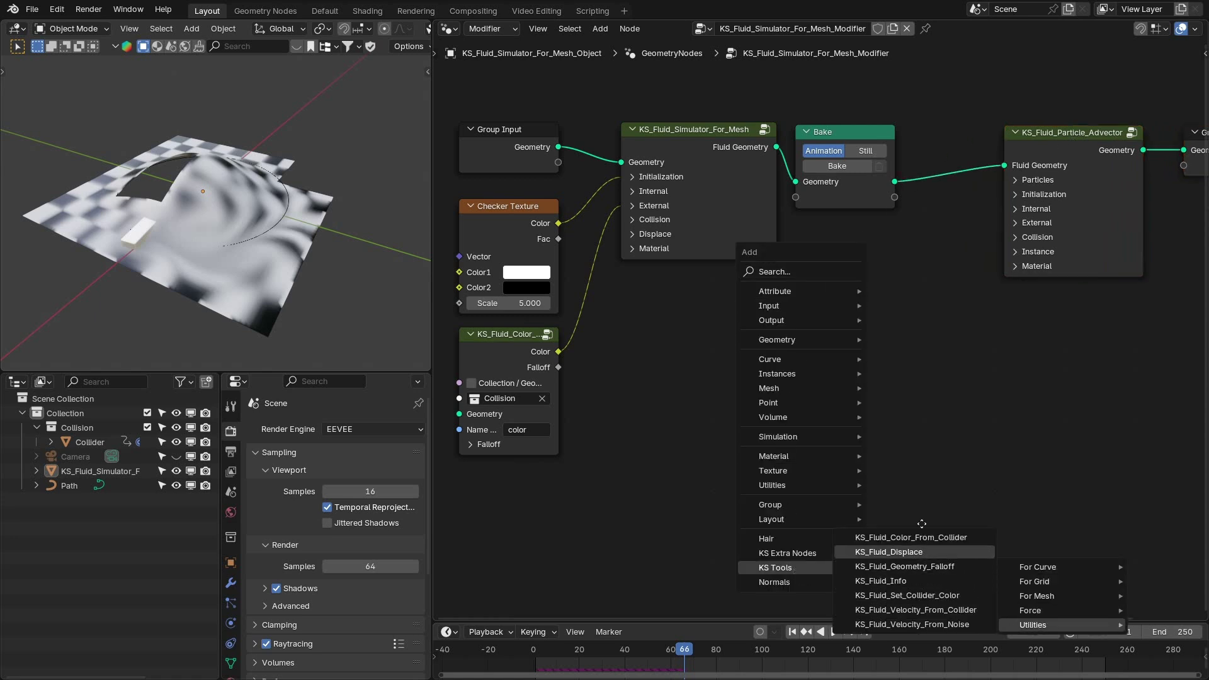
left_click(923, 553)
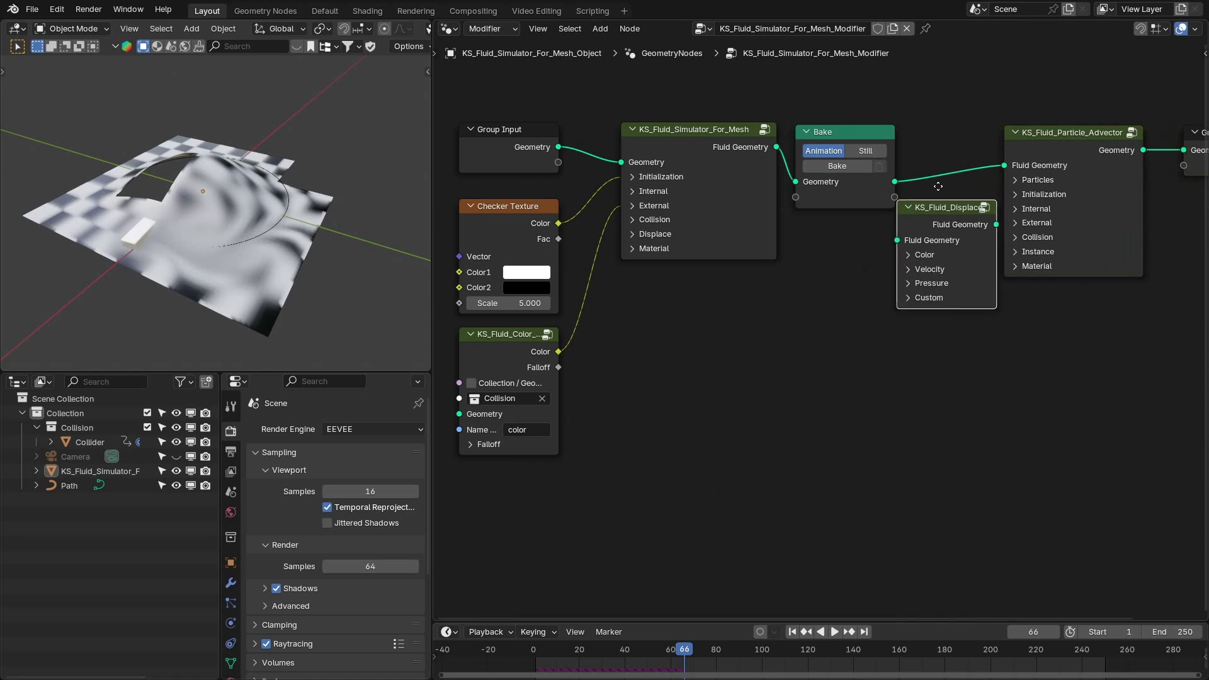
left_click(953, 138)
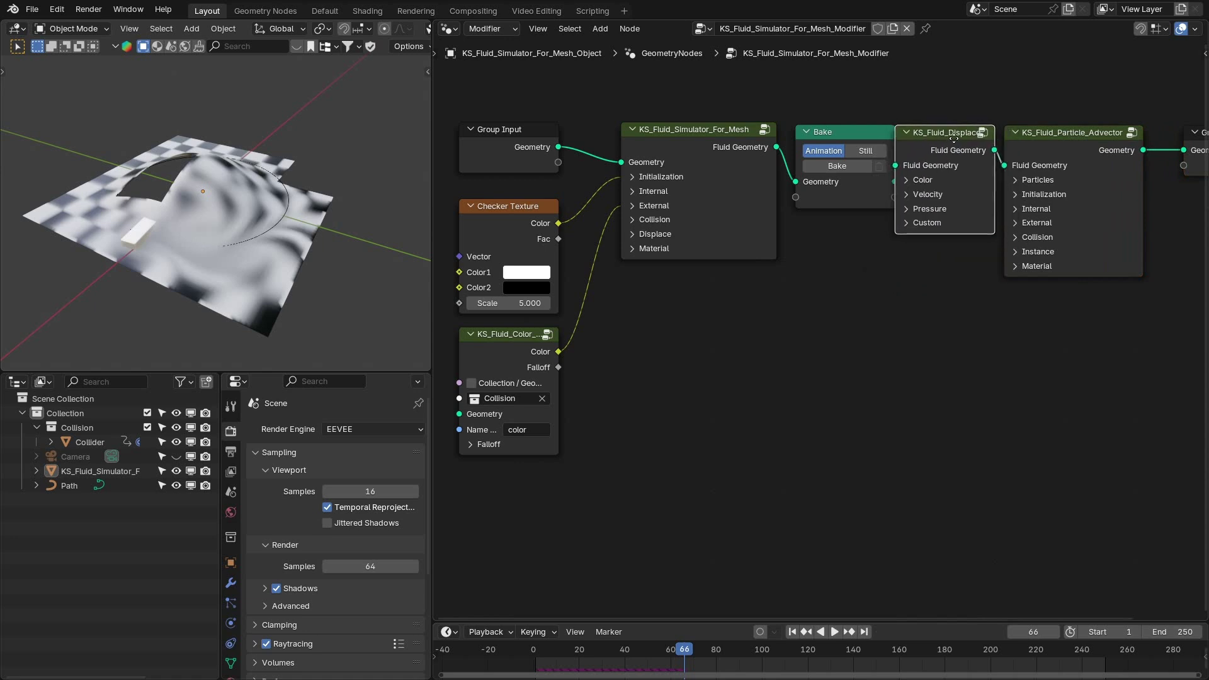
left_click(937, 180)
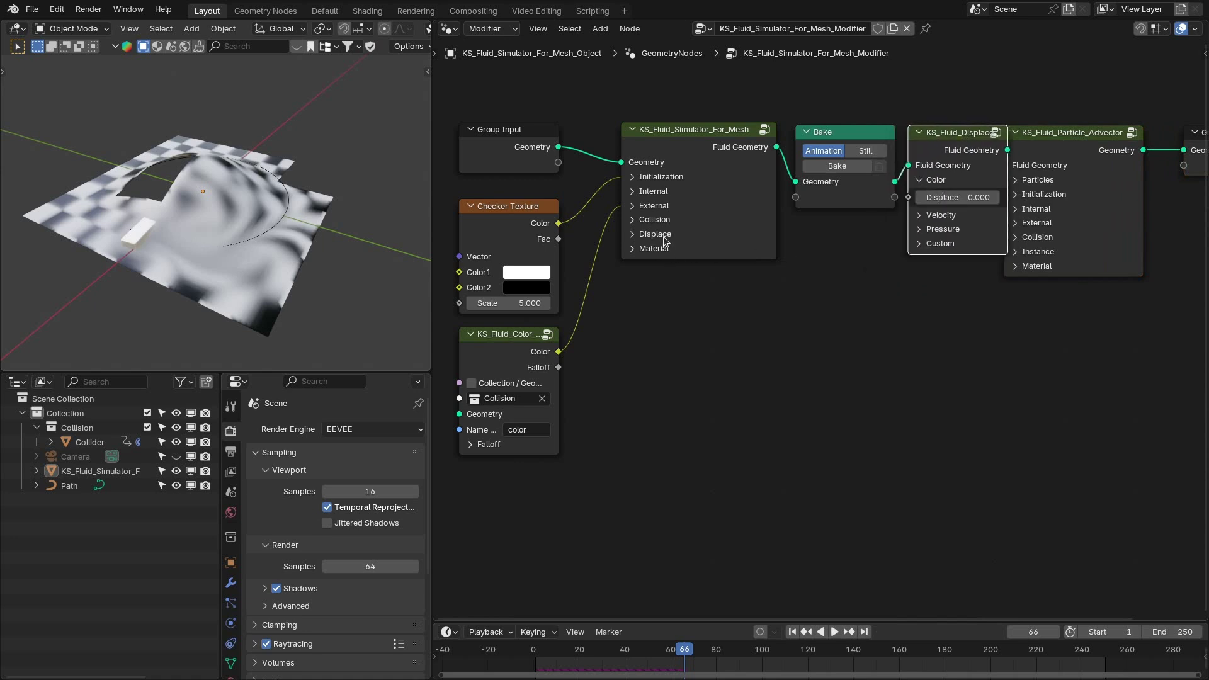
left_click_drag(953, 199, 929, 222)
Step: Undo the insertion of the KS_Fluid_Displace node
key("ctrl+z")
key("ctrl+z")
key("ctrl+z")
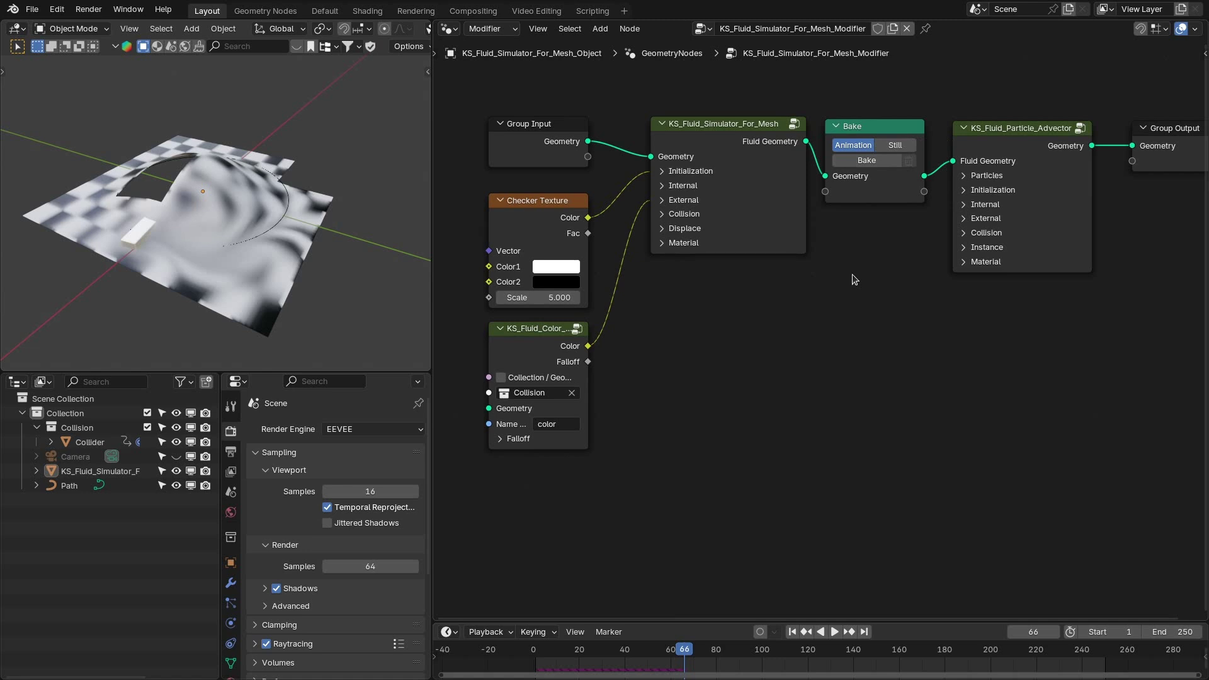
Step: Rewind the timeline to frame 1 and remove the Bake node, keeping the mesh simulator linked to the particle advector
left_click(870, 201)
key("shift+Left")
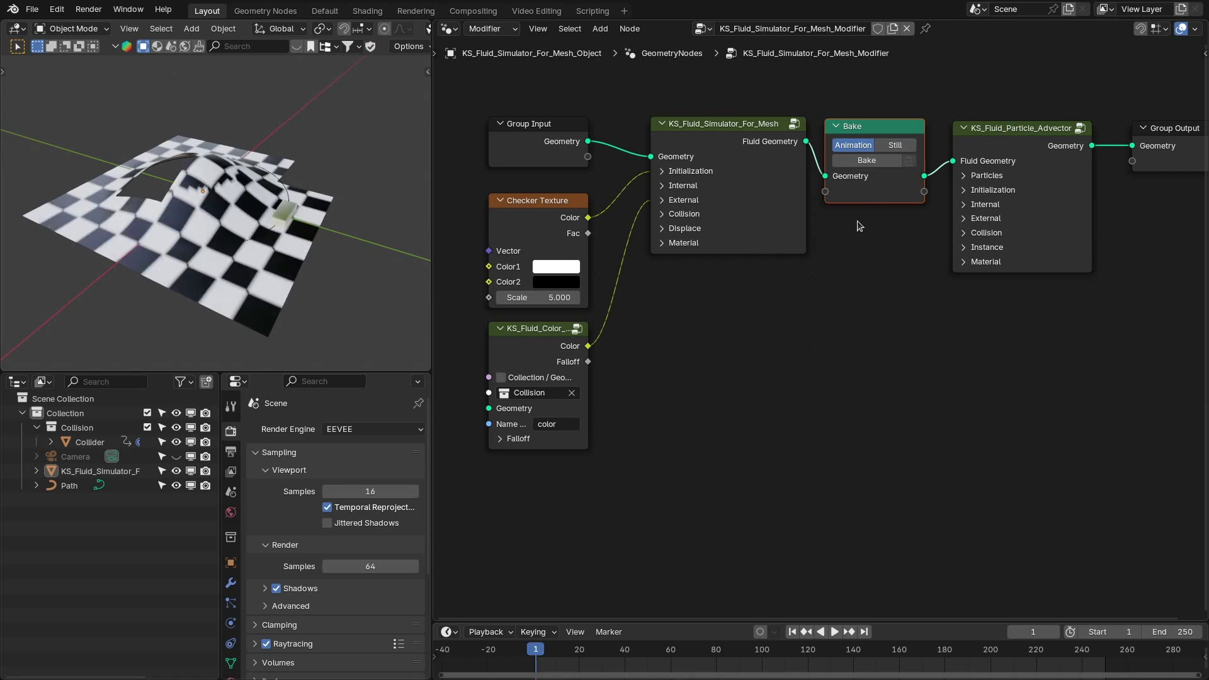
key("ctrl+x")
key("Home")
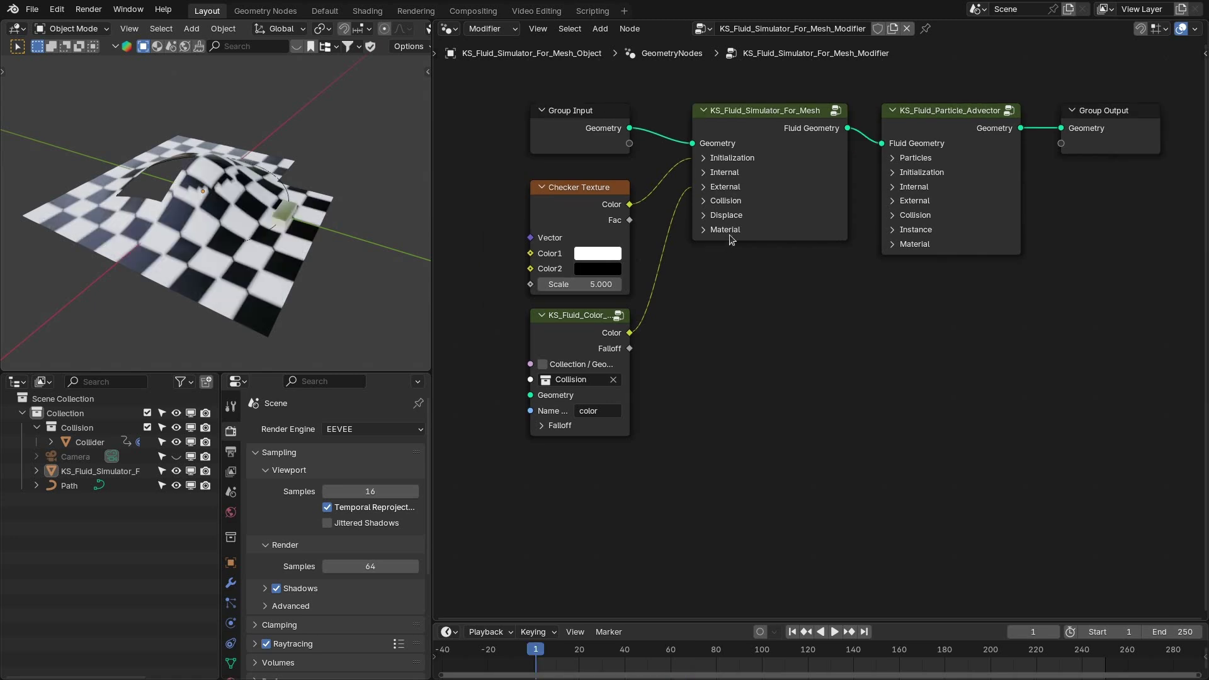
Step: Examine the mesh simulator's Material settings for smooth shading, selection and Fluid_Material, and collapse them
left_click(717, 231)
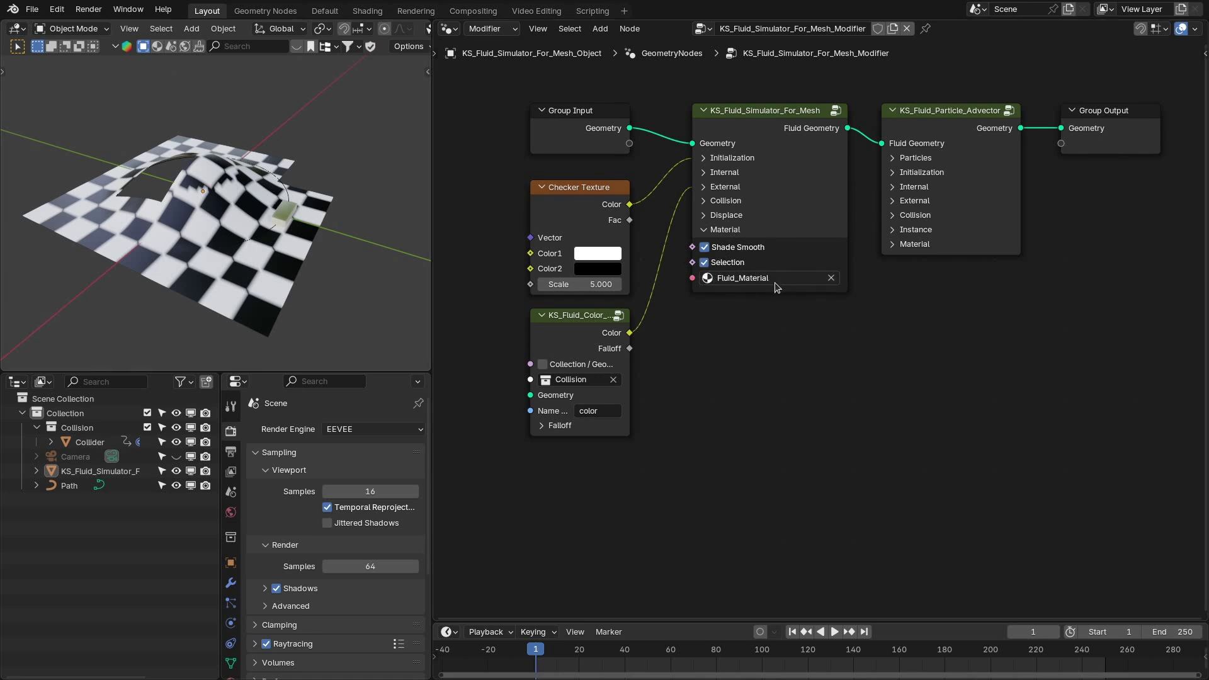
left_click(741, 229)
key("Home")
Step: Move the KS_Fluid_Particle_Advector and Group Output nodes farther from the mesh simulator node
left_click(877, 145)
left_click_drag(877, 145, 962, 145)
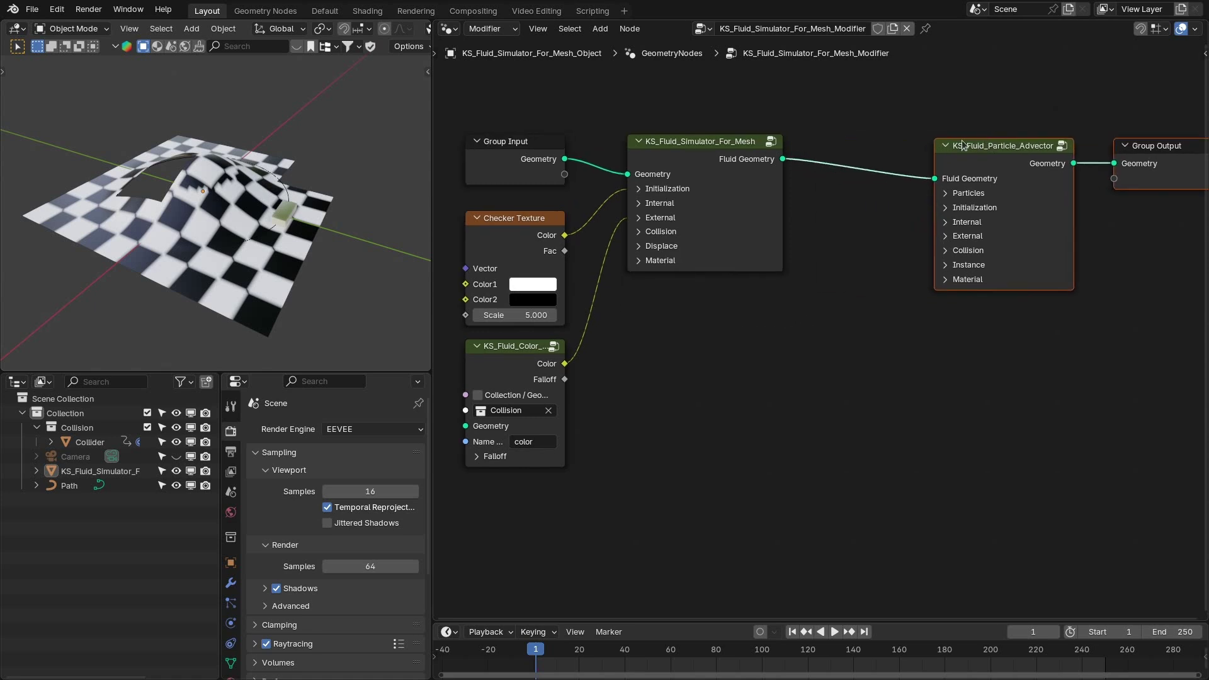
key("ctrl+z")
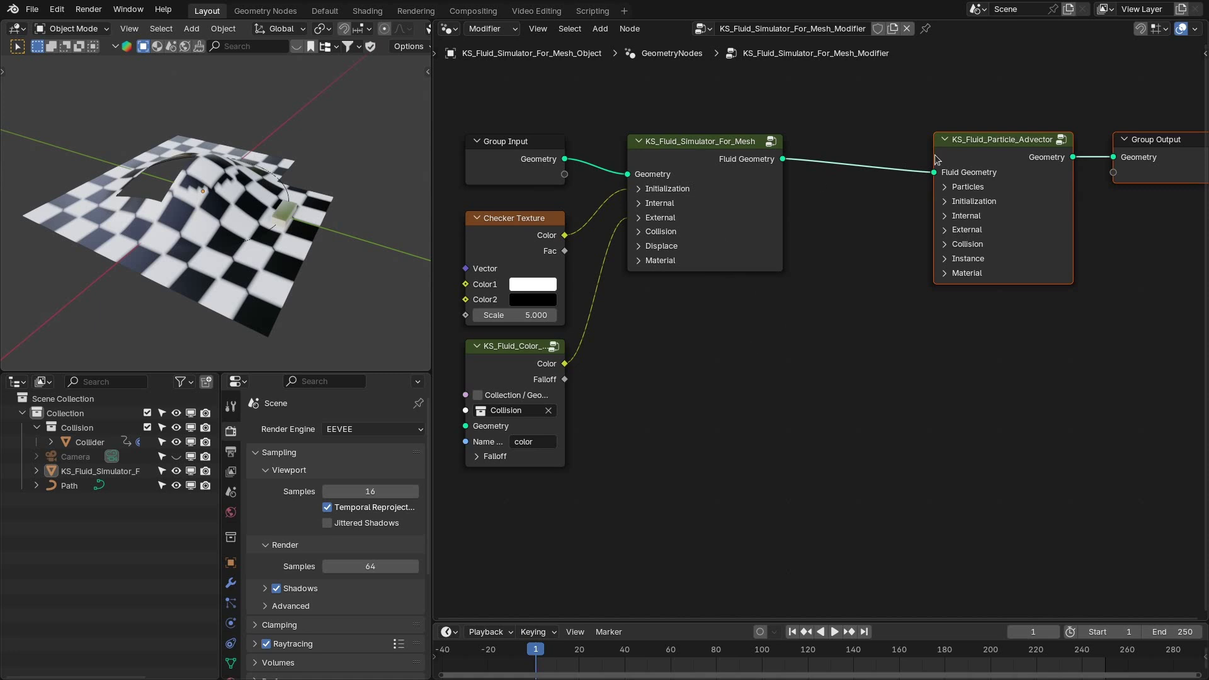
key("Home")
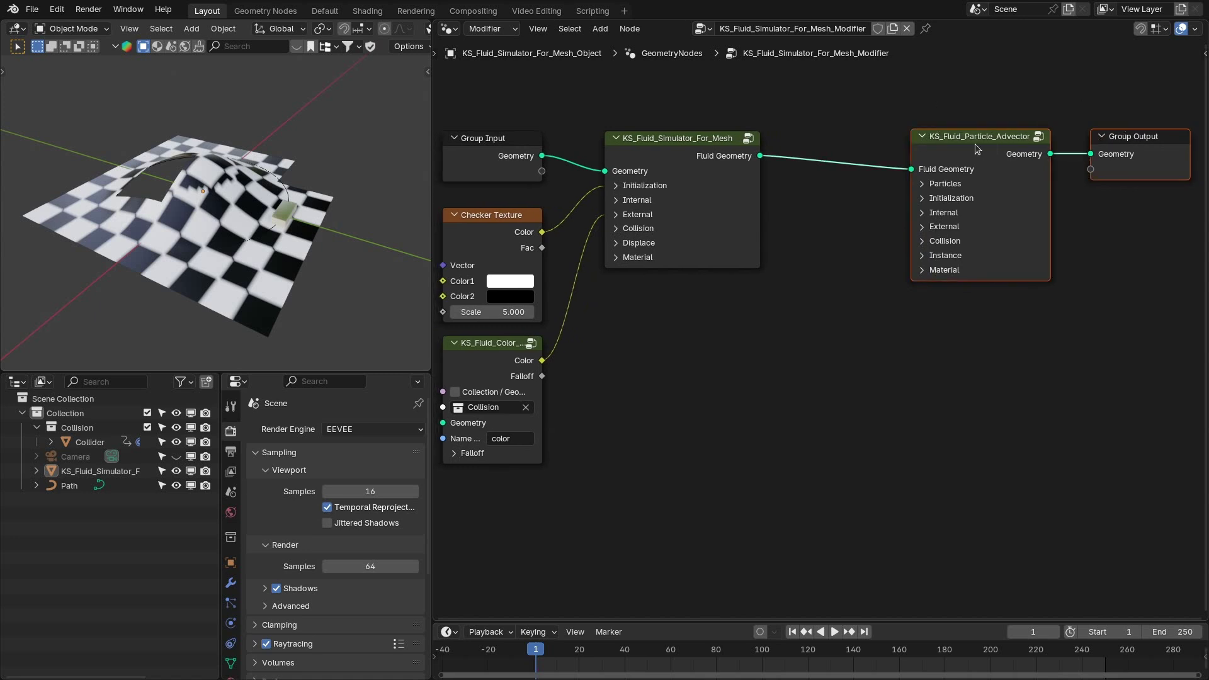
Step: Move the KS_Fluid_Particle_Advector and Group Output nodes closer to the mesh simulator node and deselect them
left_click_drag(977, 149, 875, 147)
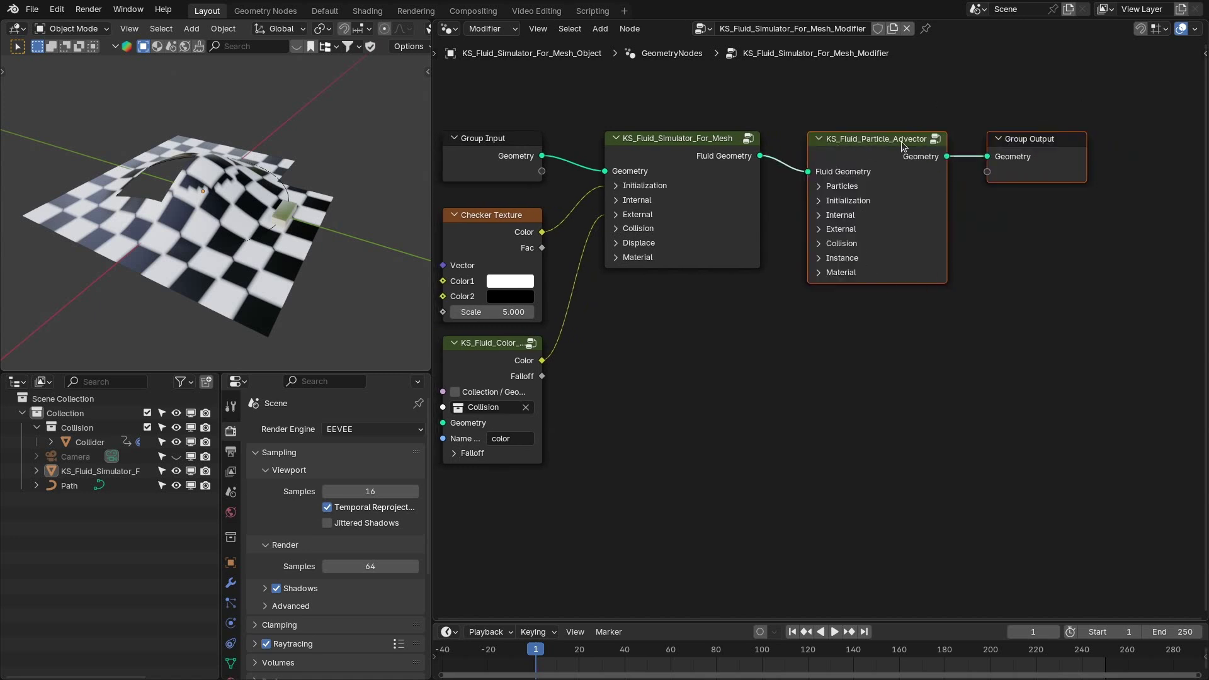
left_click(893, 99)
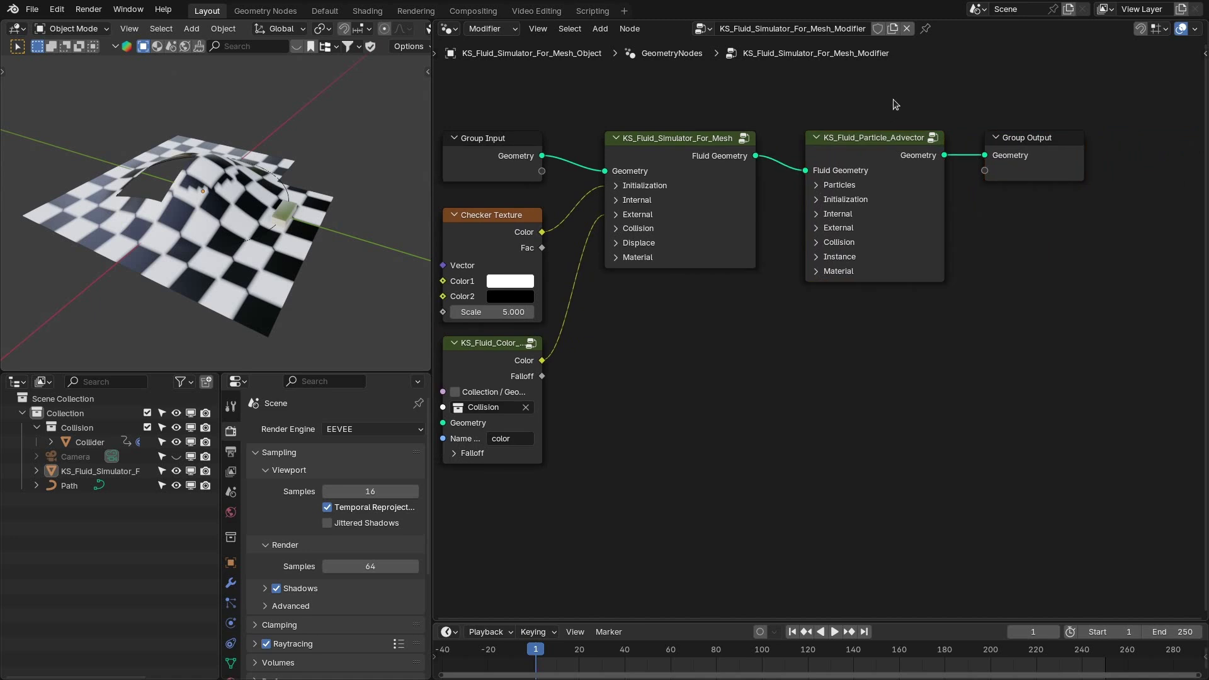
left_click_drag(936, 96, 824, 127)
middle_click_drag(979, 239, 1000, 238)
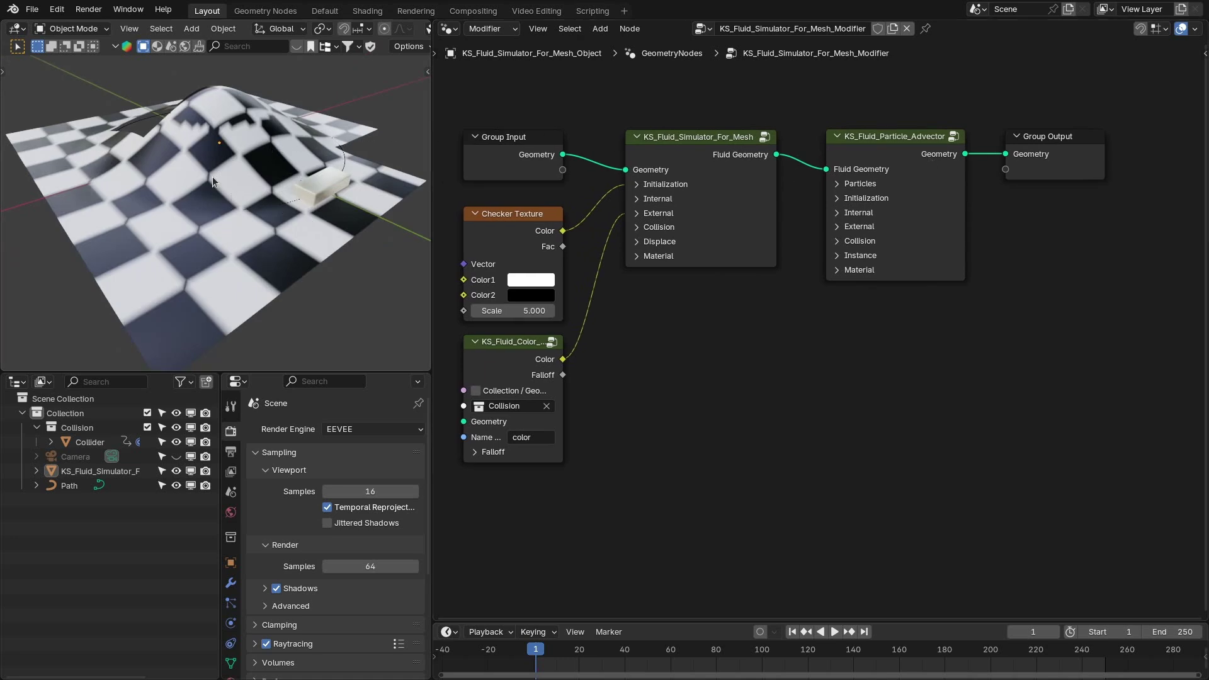
Step: Enable particles in the particle advector's Particles settings and play the simulation to inspect them on the mesh
left_click(875, 183)
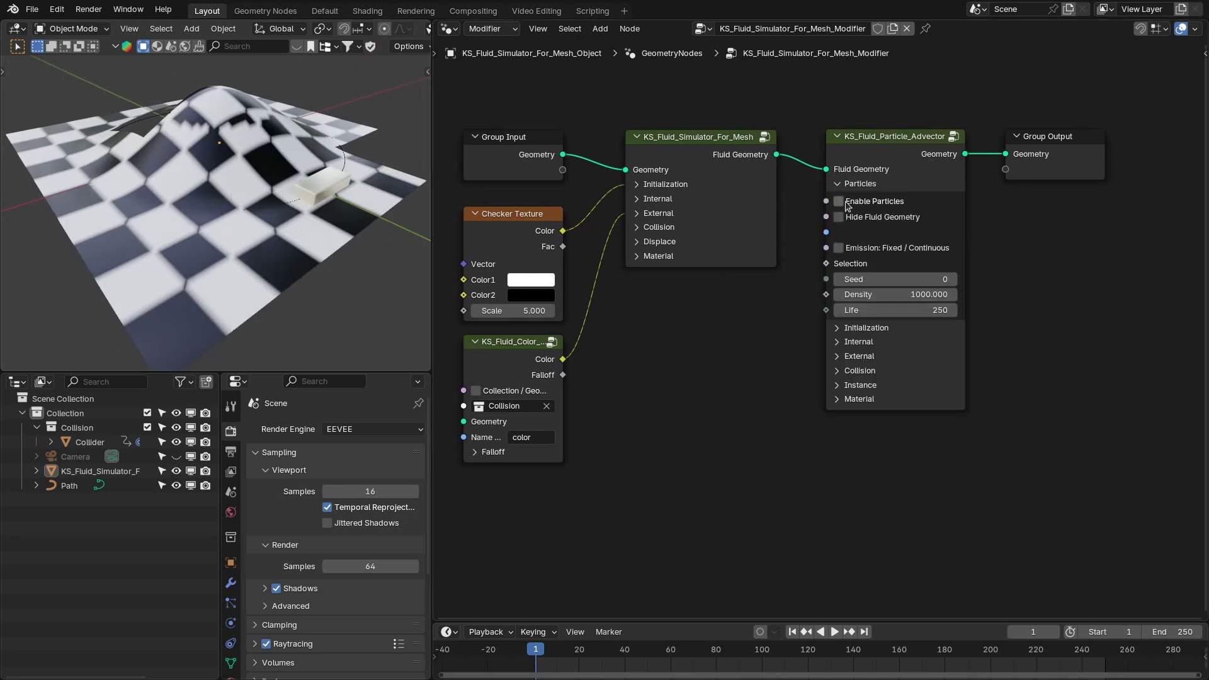
left_click(864, 203)
scroll(275, 220, "up", 3)
middle_click_drag(276, 220, 306, 228)
scroll(377, 193, "down", 4)
scroll(267, 213, "up", 3)
key("space")
scroll(293, 207, "down", 3)
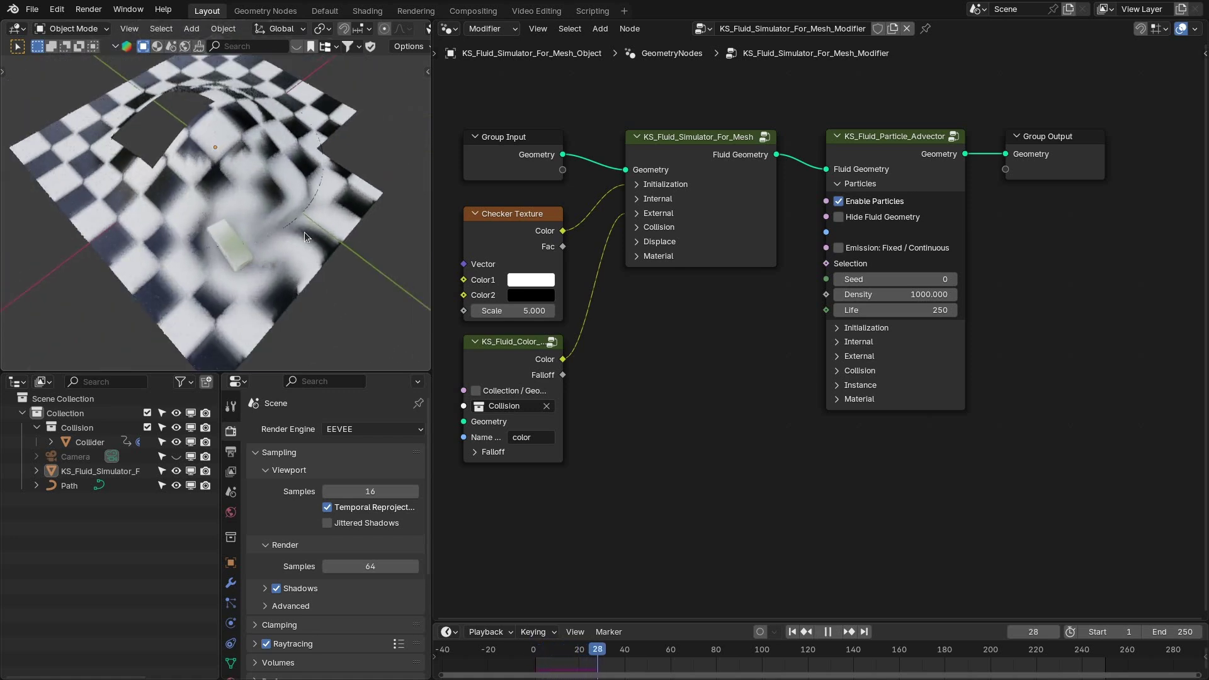
key("space")
Step: Disable viewport temporal reprojection and replay the simulation from the start to inspect the particles
left_click(327, 507)
scroll(259, 274, "up", 5)
scroll(251, 234, "down", 5)
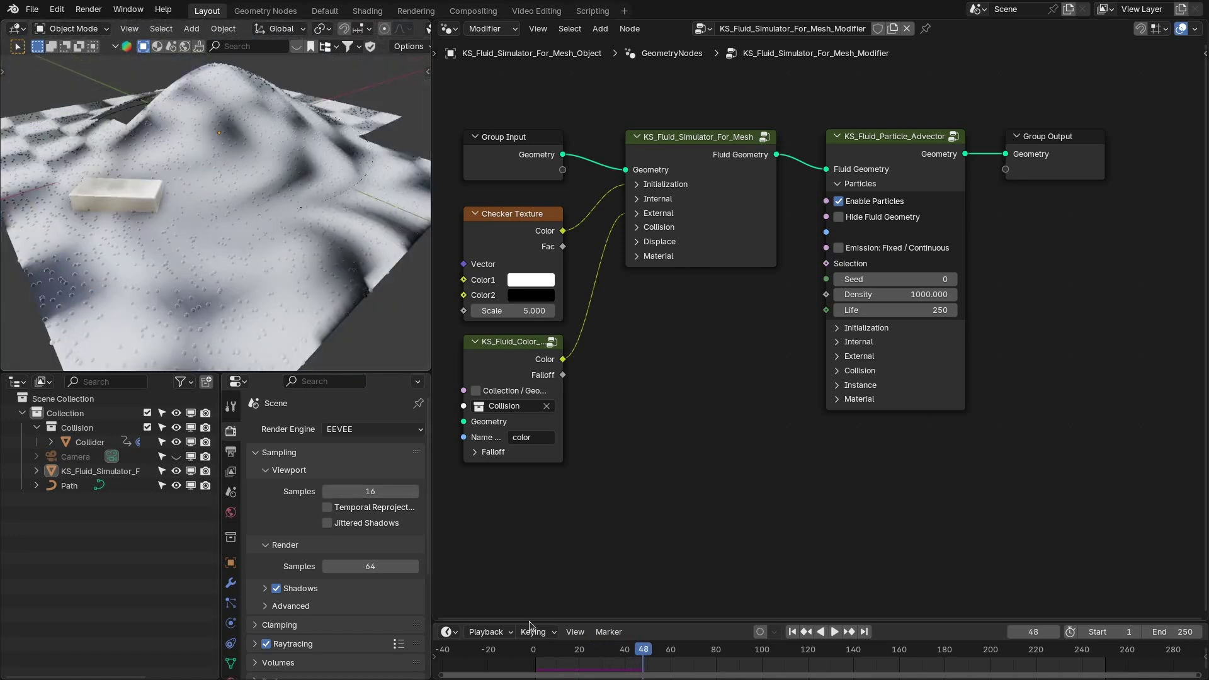
left_click(535, 655)
key("space")
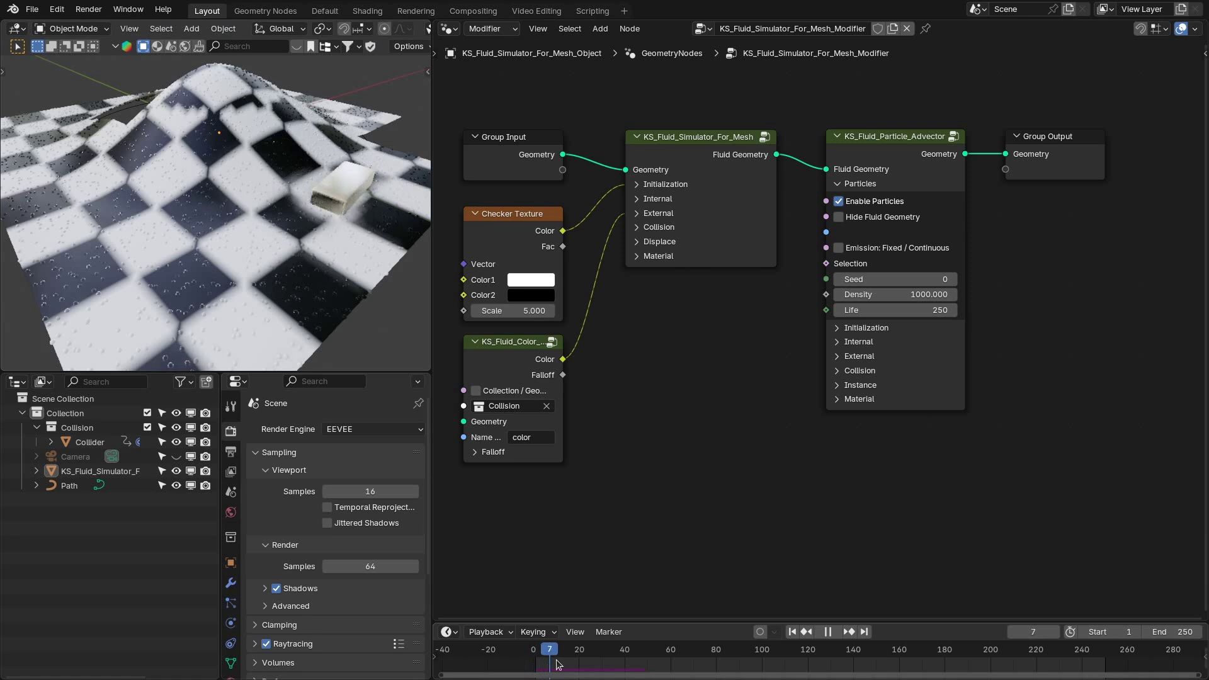
key("space")
middle_click_drag(261, 164, 278, 190)
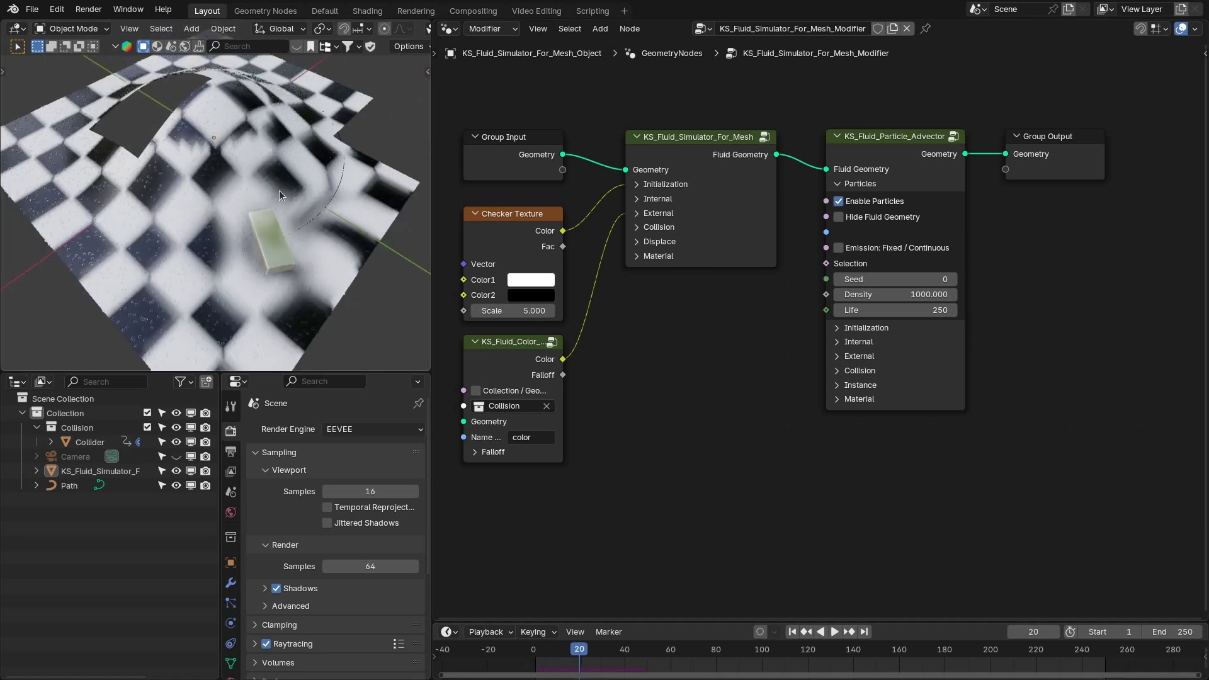
Step: Hide the fluid geometry in the particle advector, play the particles alone and return to frame 1
left_click(858, 214)
middle_click_drag(236, 238, 263, 221)
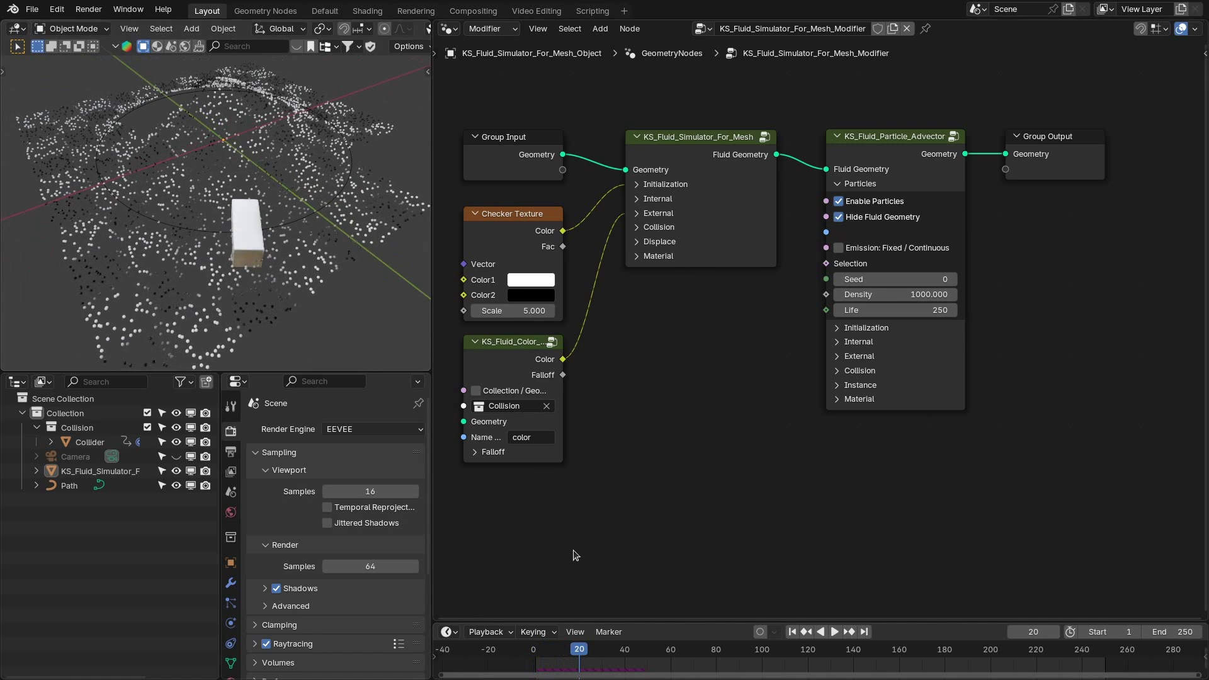
mouse_move(565, 656)
left_mouse_down()
mouse_move(554, 659)
mouse_move(570, 666)
left_mouse_up()
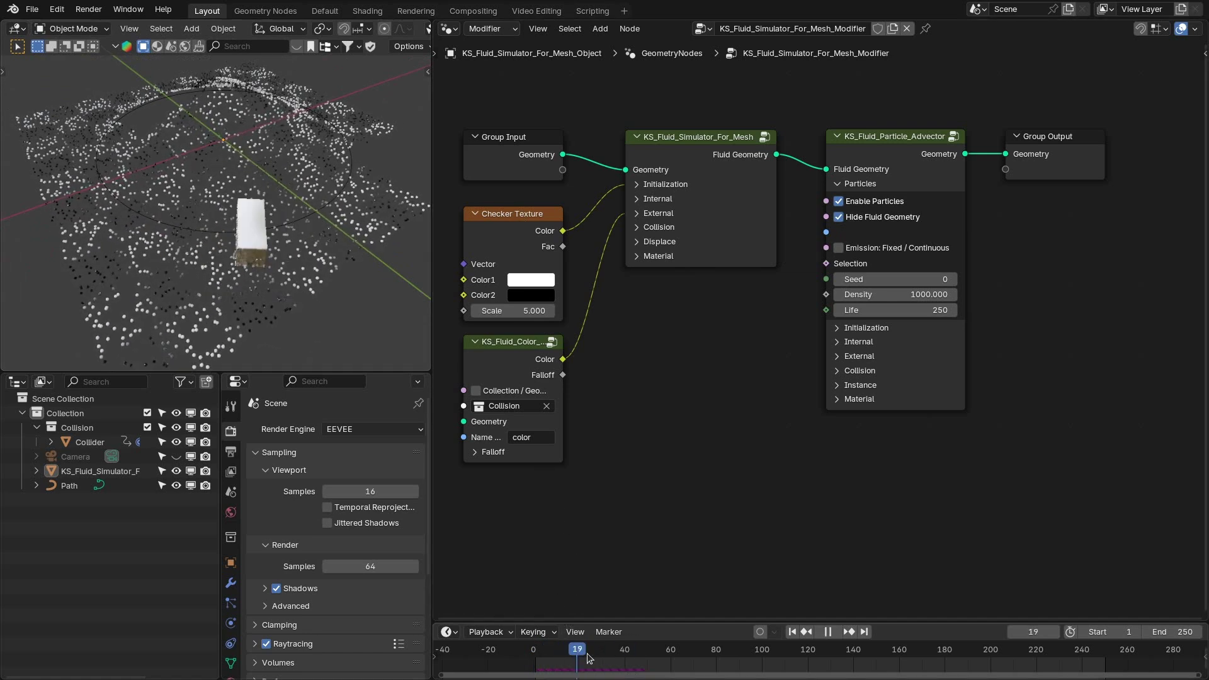
key("space")
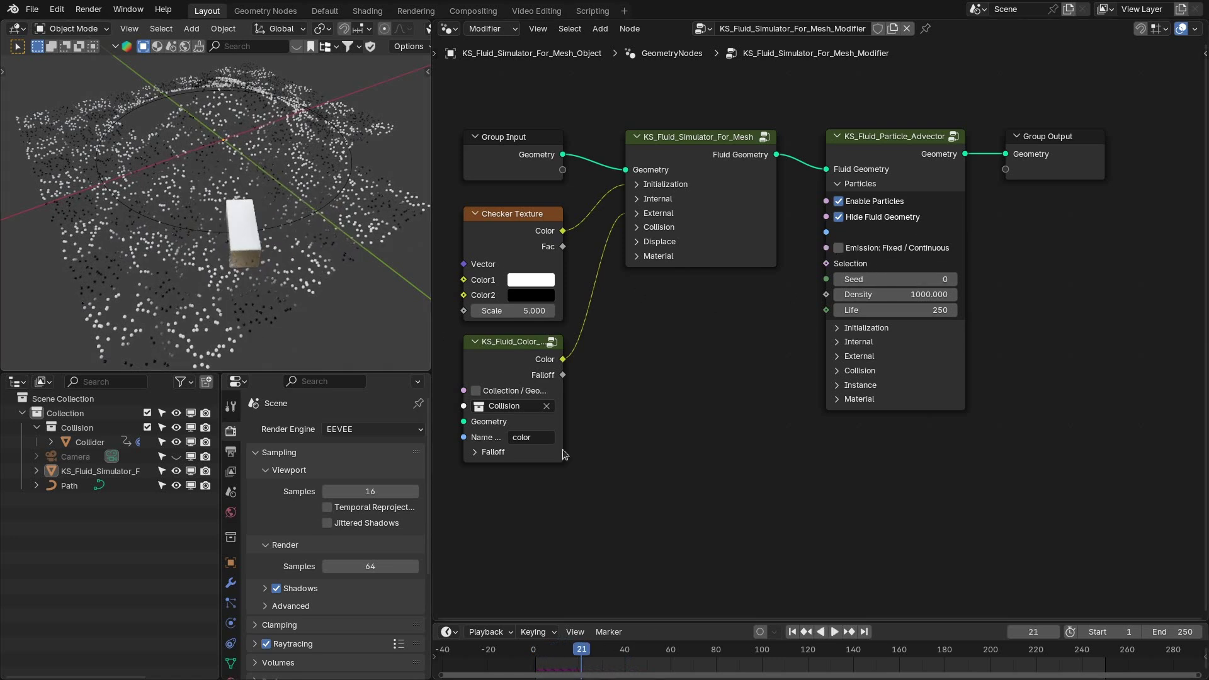
left_click(792, 631)
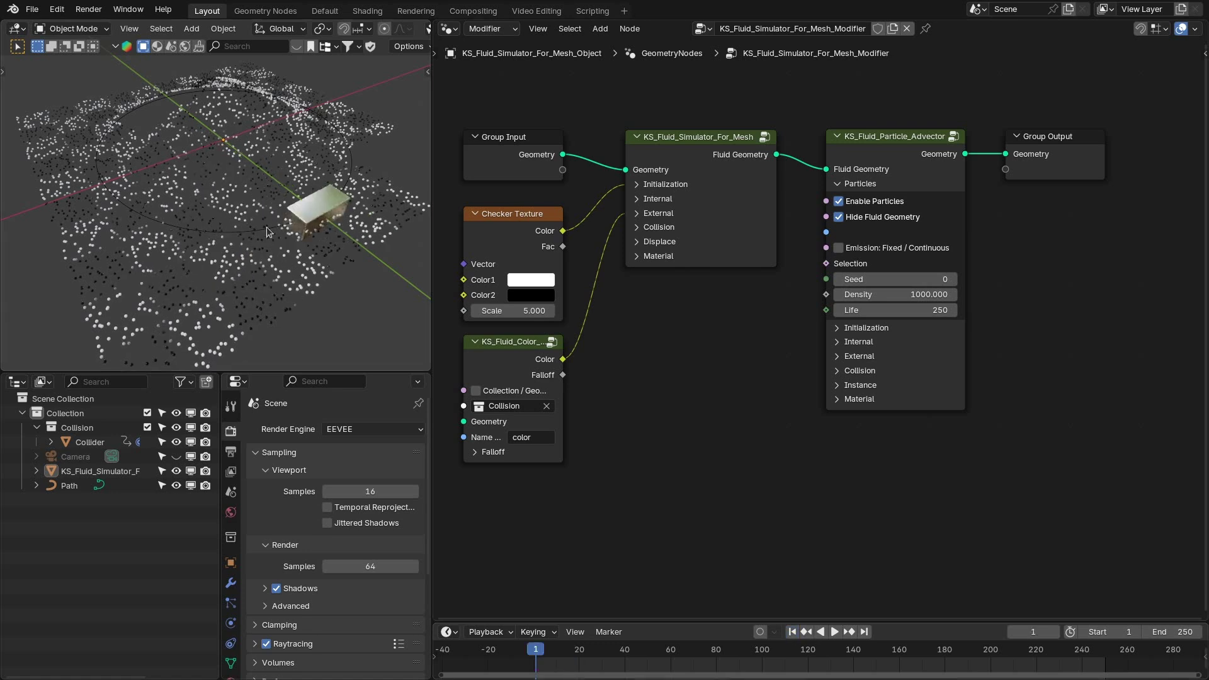
Step: Switch the particle emission to continuous, set the density to 100 and play the simulation
left_click(906, 249)
left_click(905, 291)
type("1")
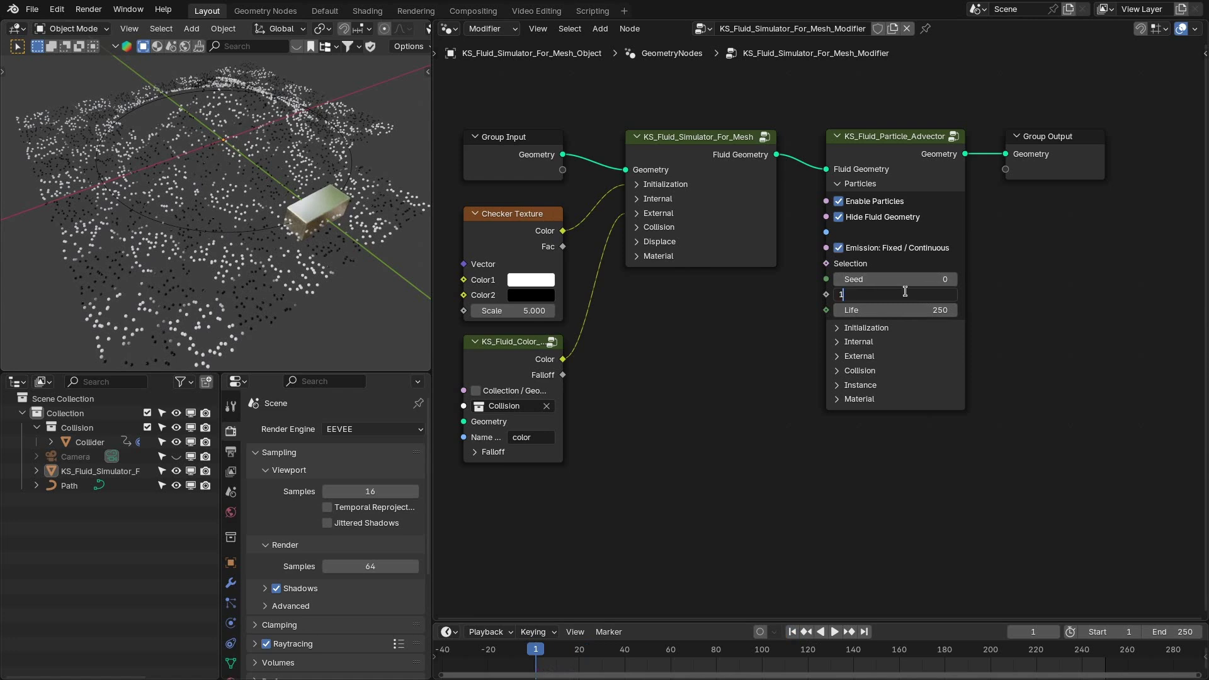
type("00")
key("Return")
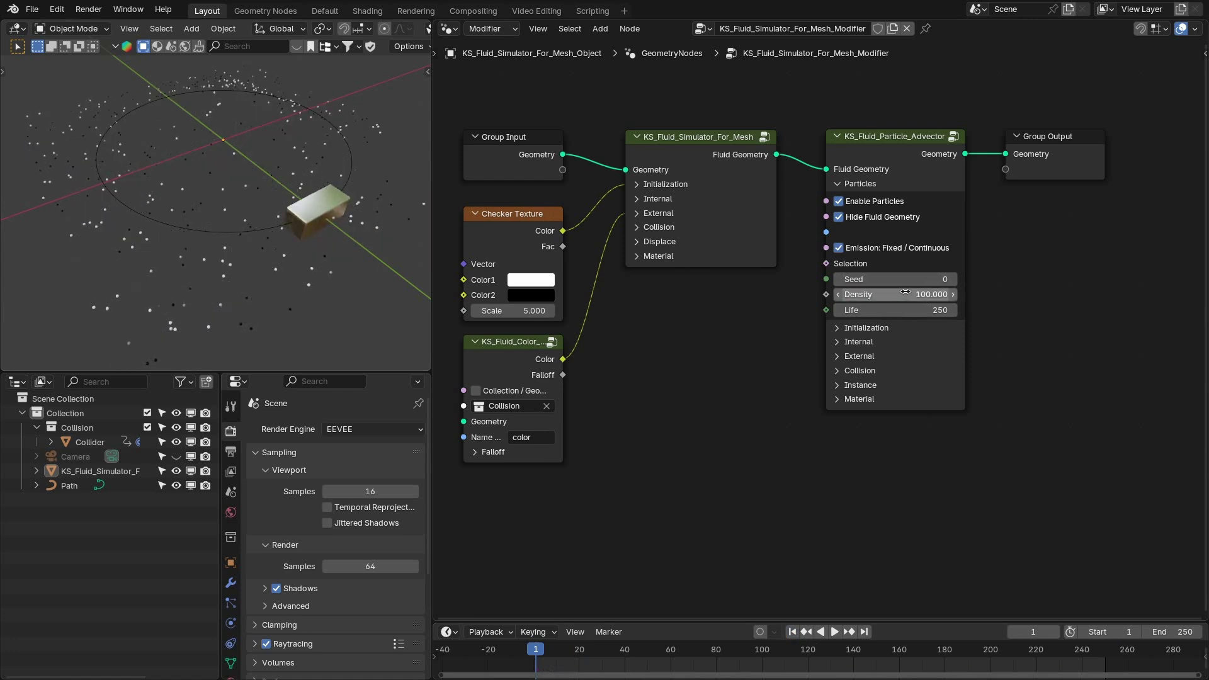
key("space")
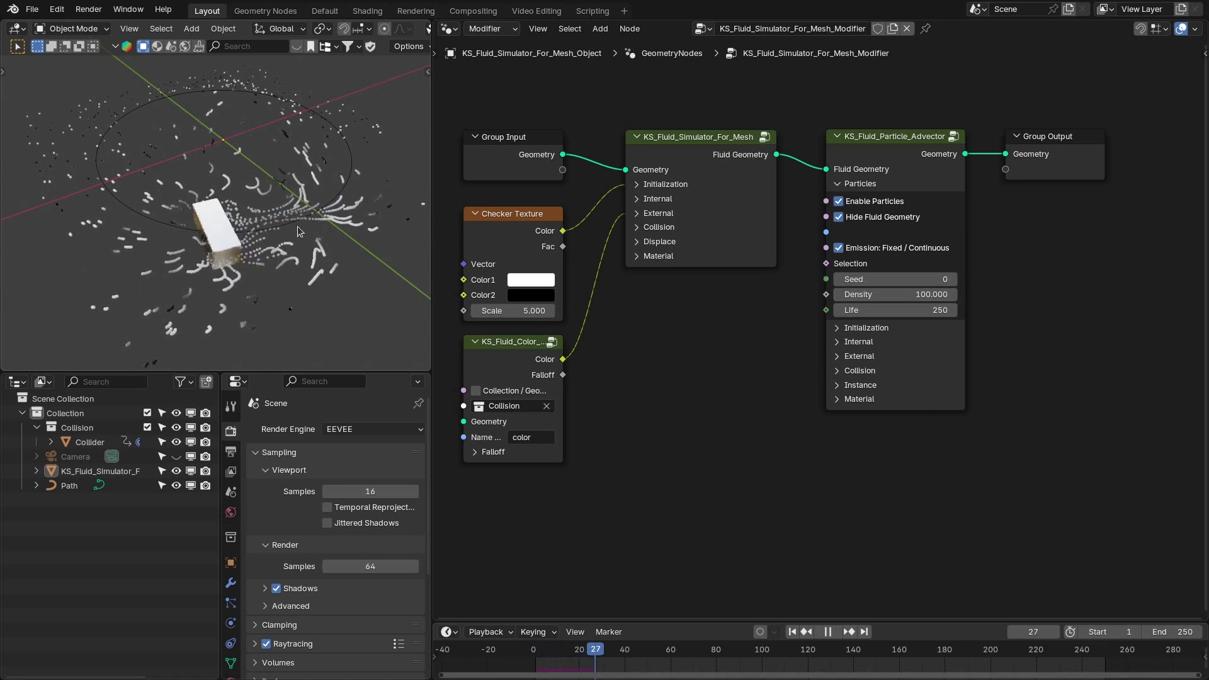
key("space")
middle_click_drag(335, 222, 285, 232)
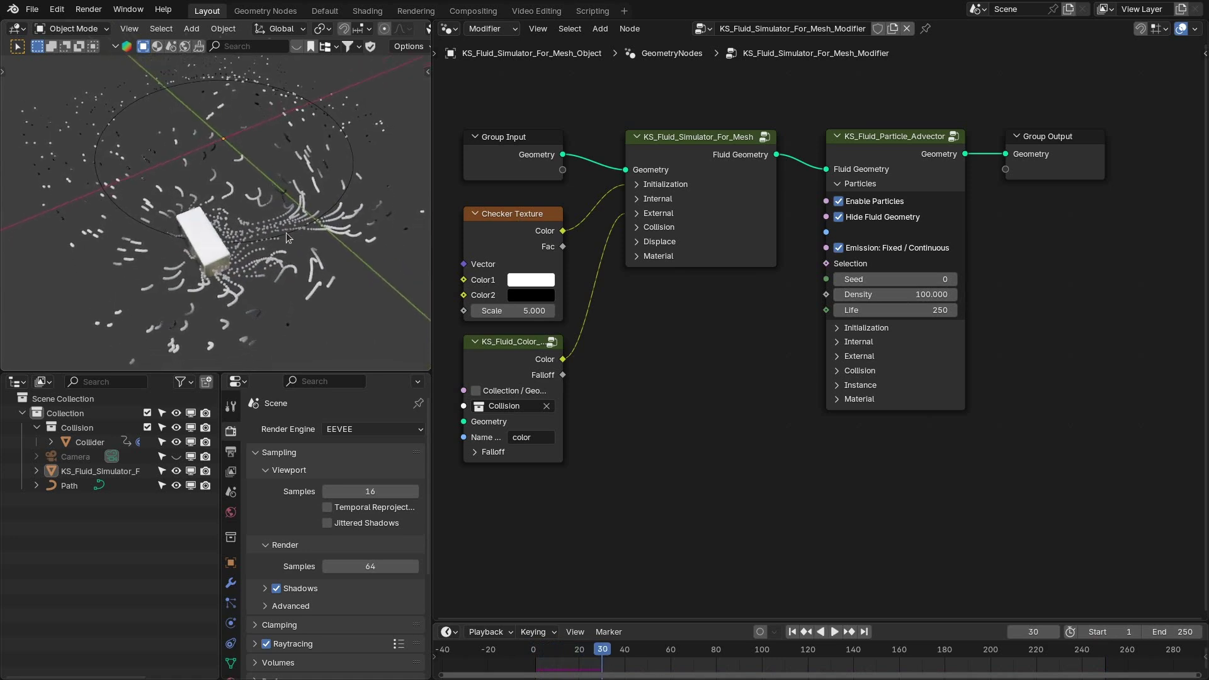
Step: Drive the particle advector's Seed with a Scene Time node's Frame output and replay the simulation from frame 1
left_click_drag(826, 281, 794, 301)
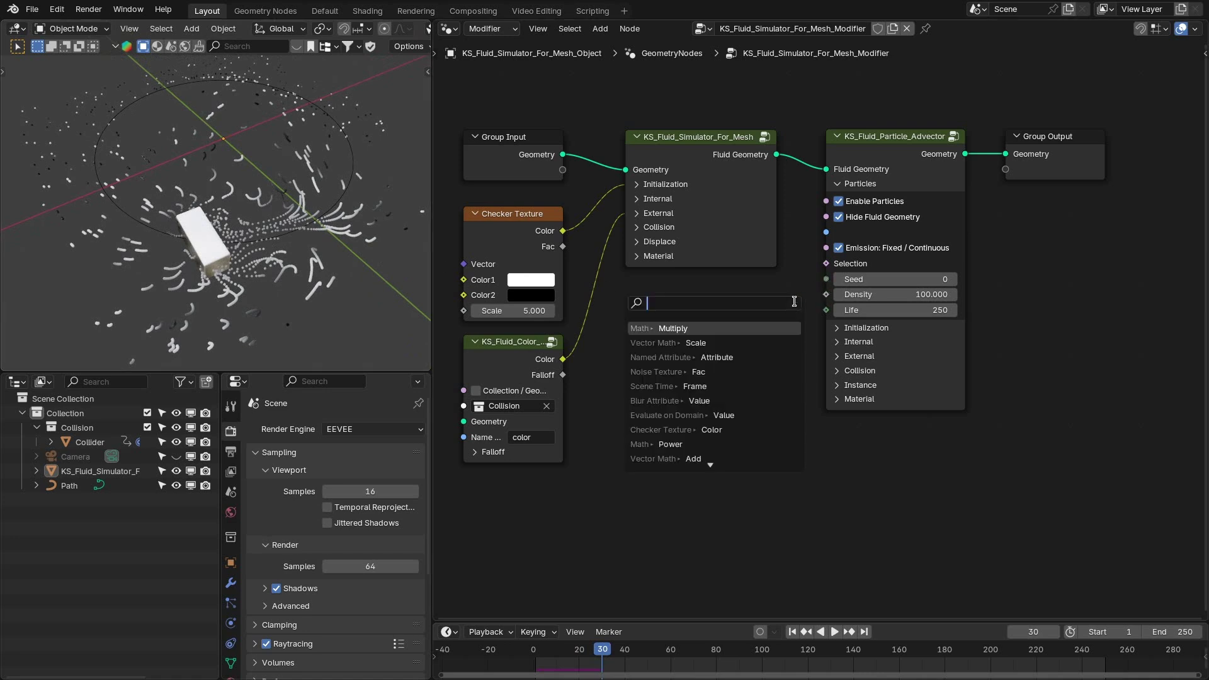
type("frame")
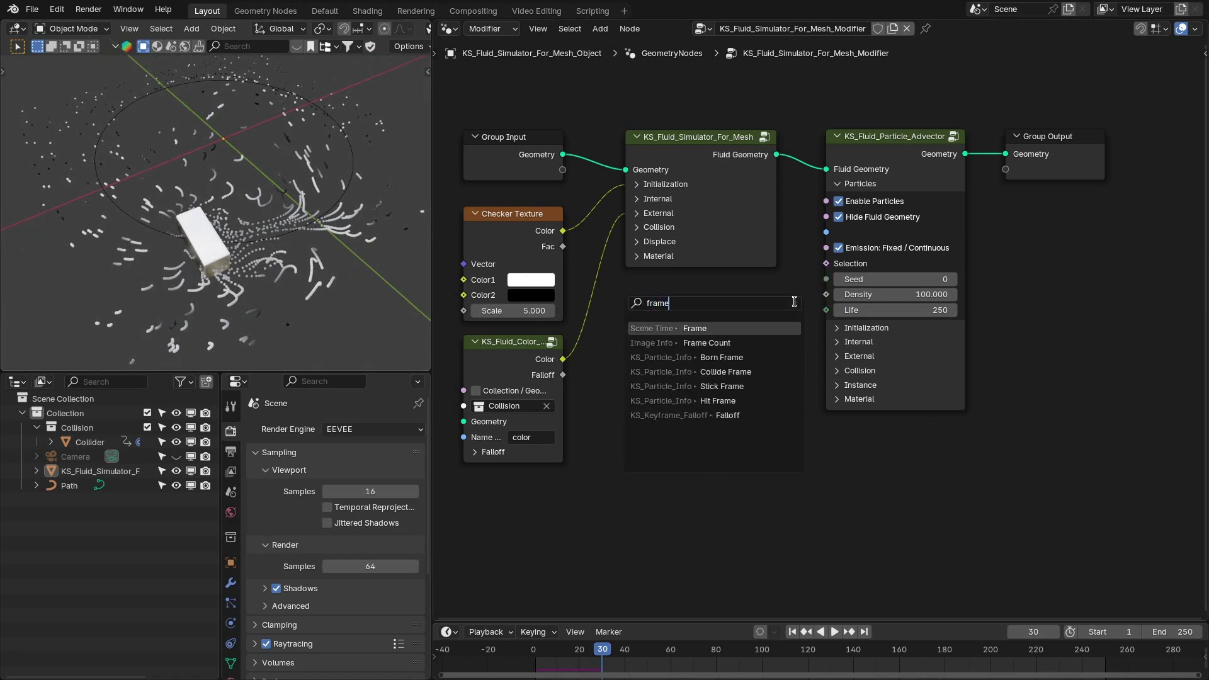
key("Return")
left_click(779, 309)
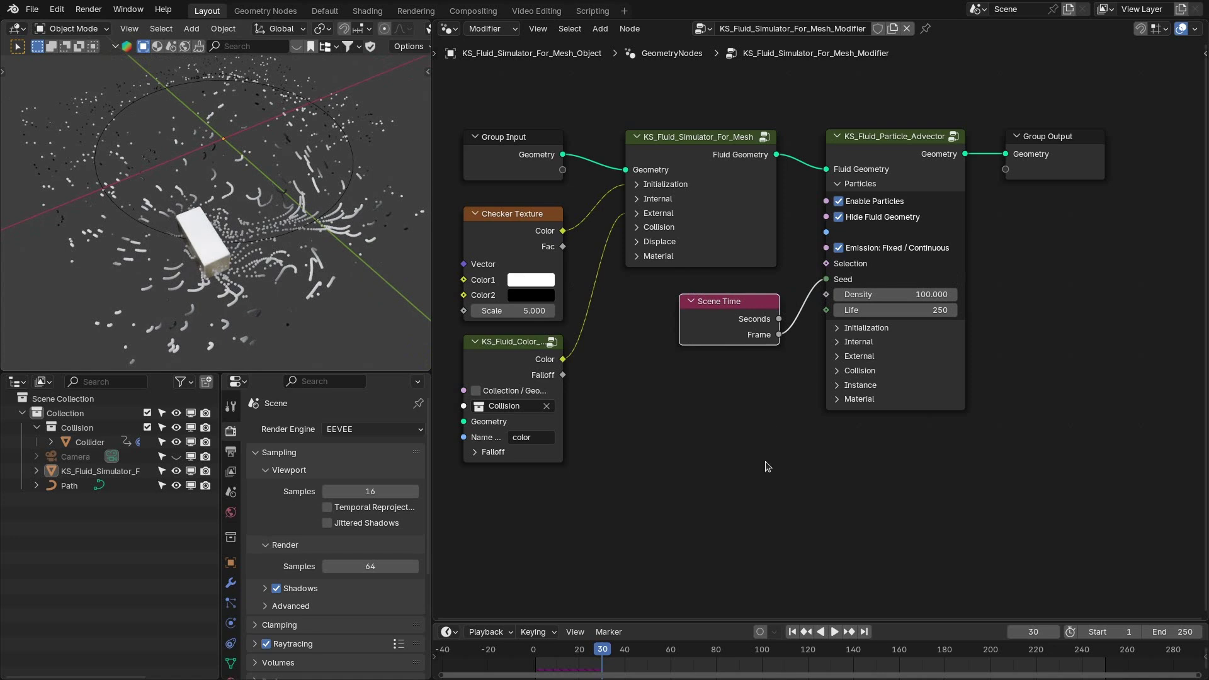
left_click(792, 631)
key("space")
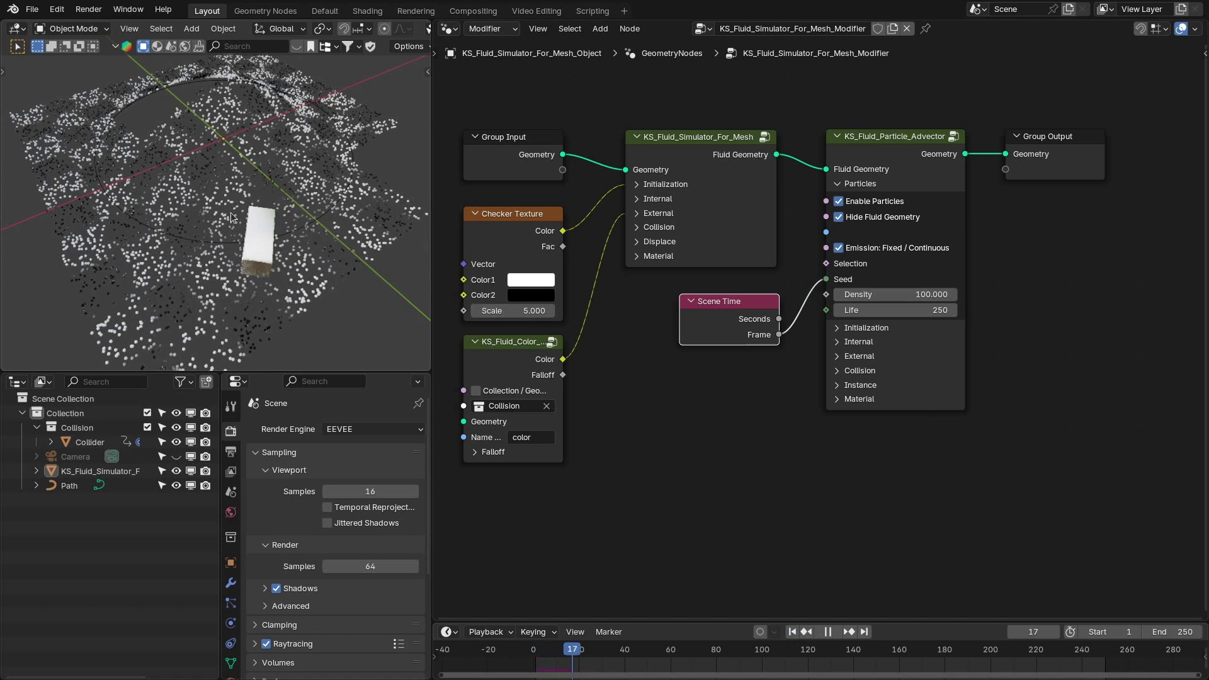
key("space")
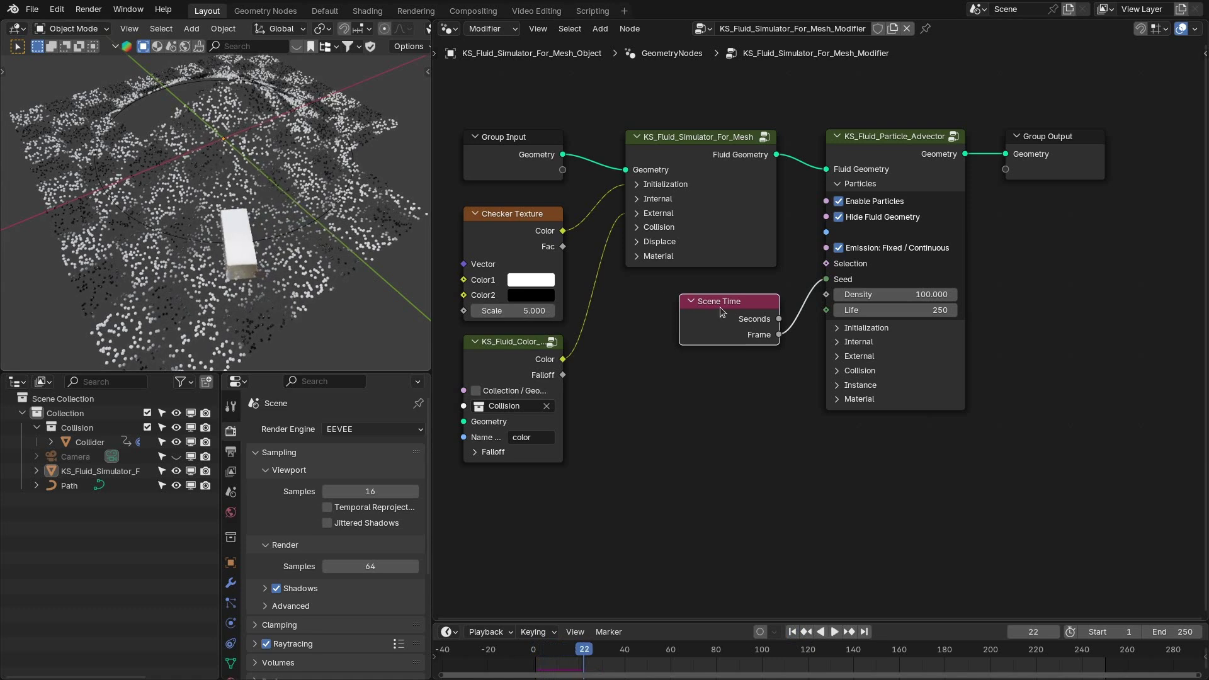
Step: Delete the Scene Time node, switch the emission back to fixed and return to frame 1
key("Delete")
left_click(900, 248)
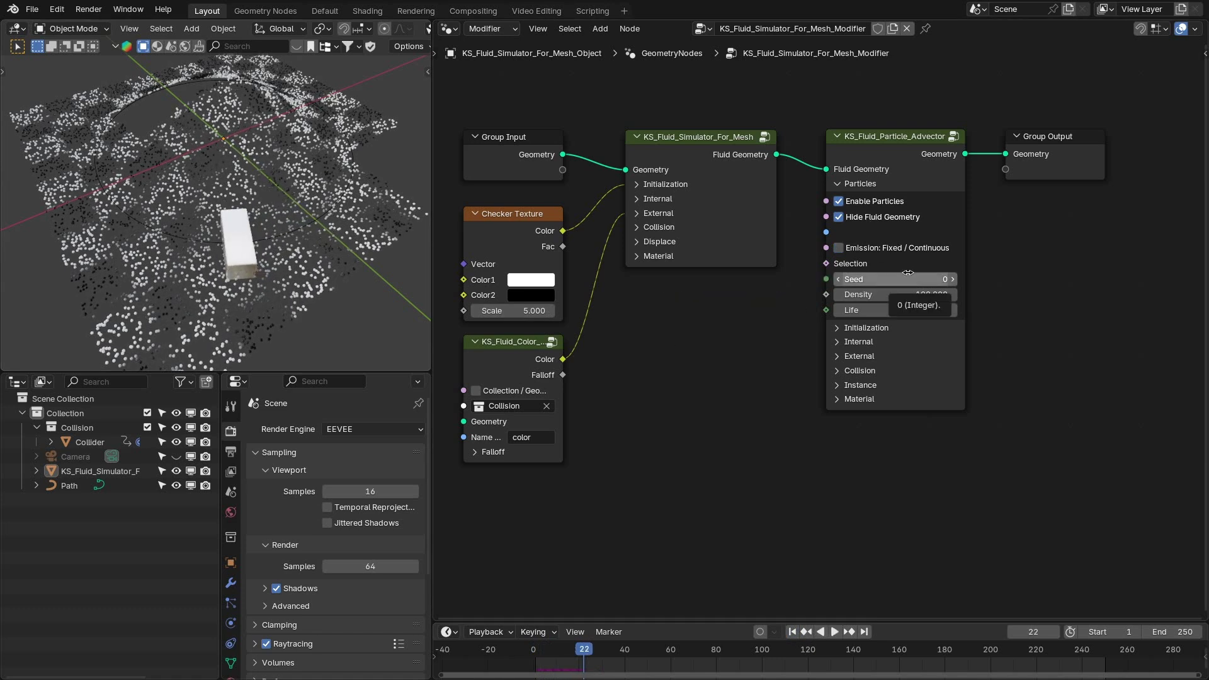
key("shift+Left")
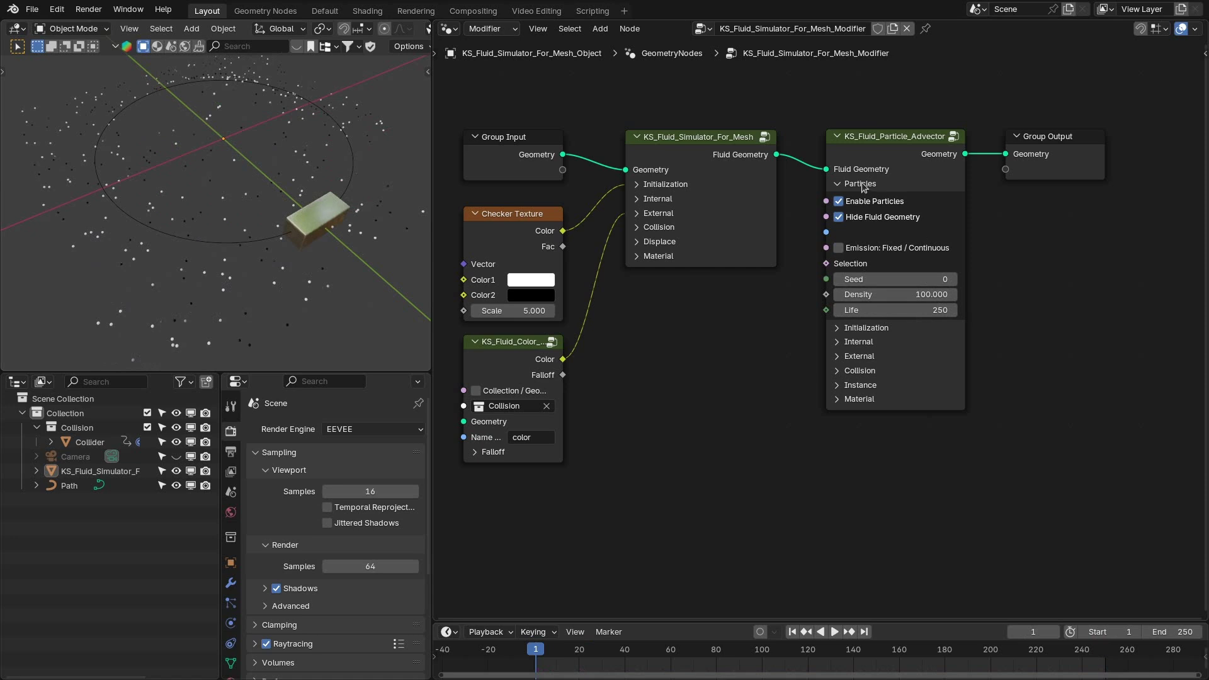
Step: Examine the particle advector's Initialization settings for frame range, time step, projection and color, and its Internal settings for damping and surface force
left_click(837, 183)
left_click(844, 198)
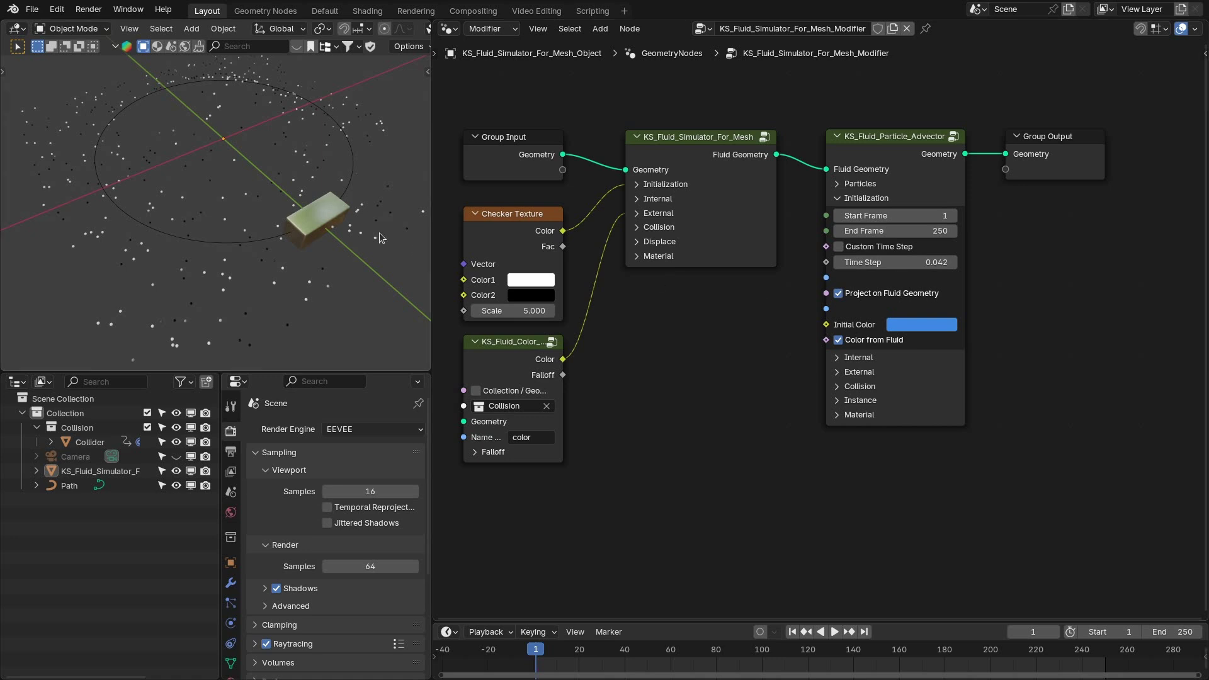
middle_click_drag(182, 302, 209, 280)
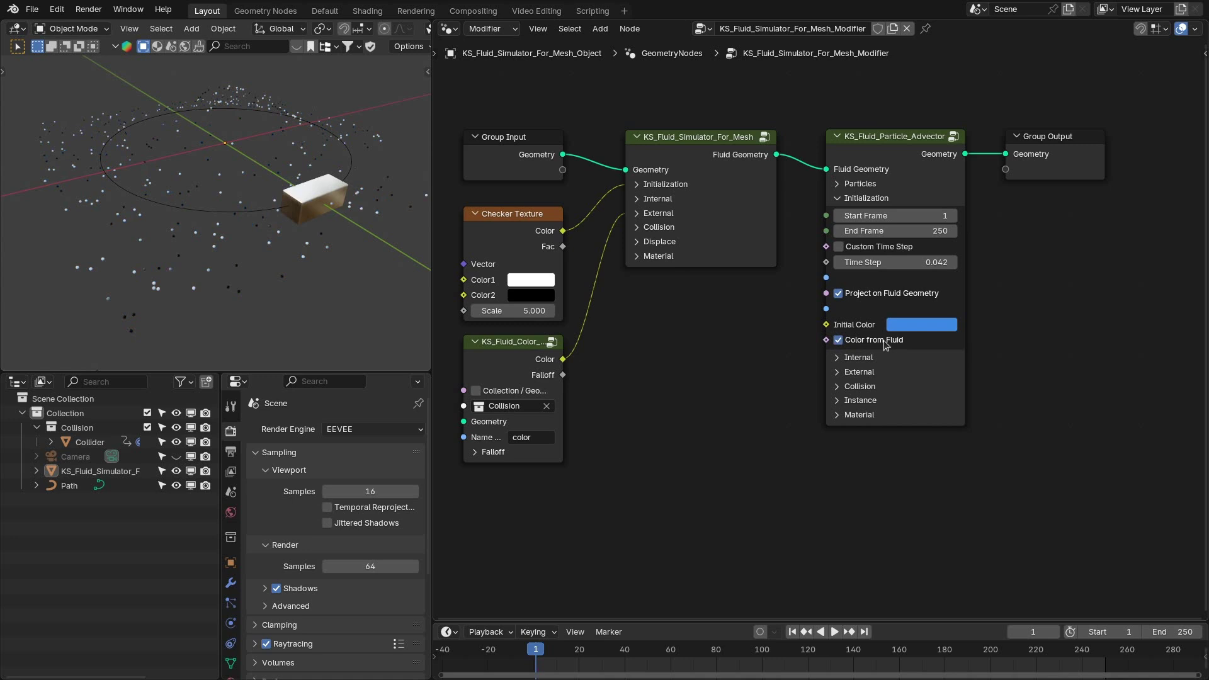
middle_click_drag(315, 249, 269, 229)
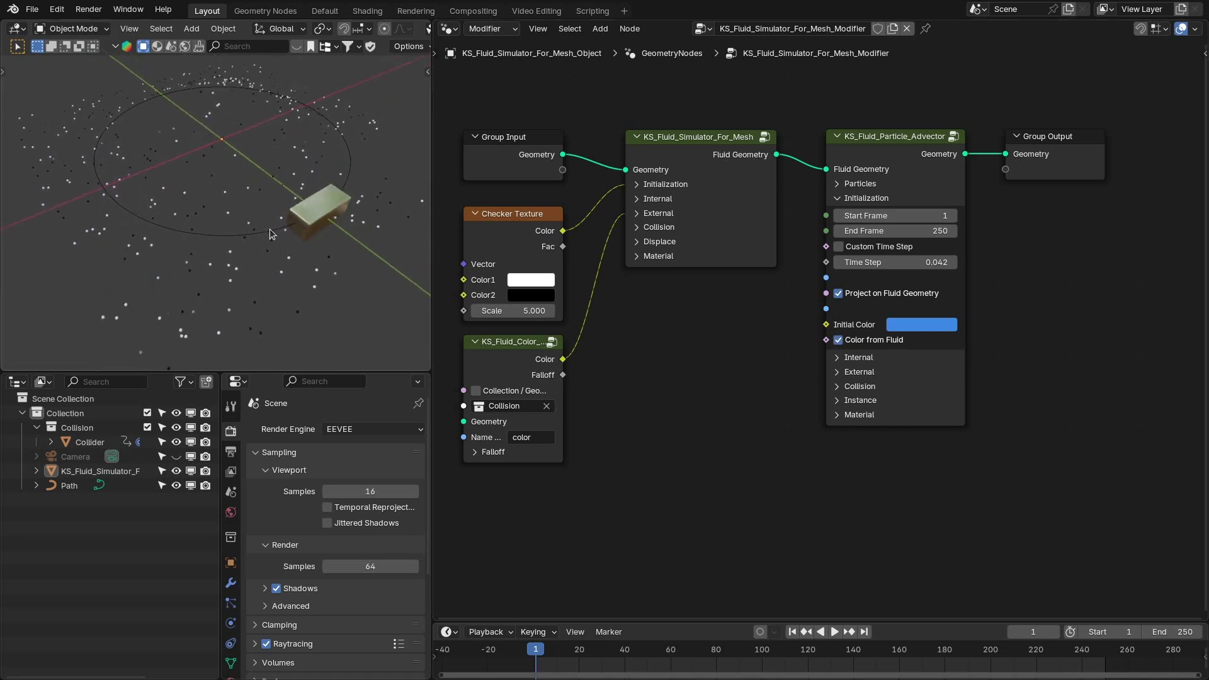
left_click(841, 202)
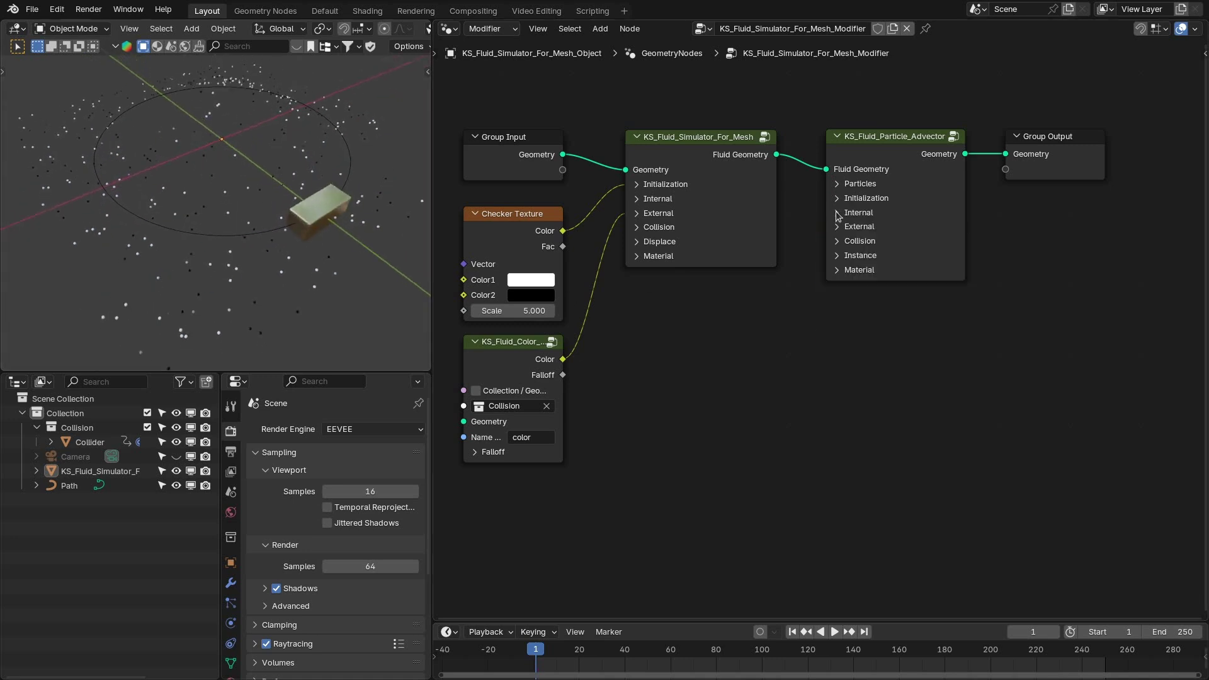
left_click(837, 215)
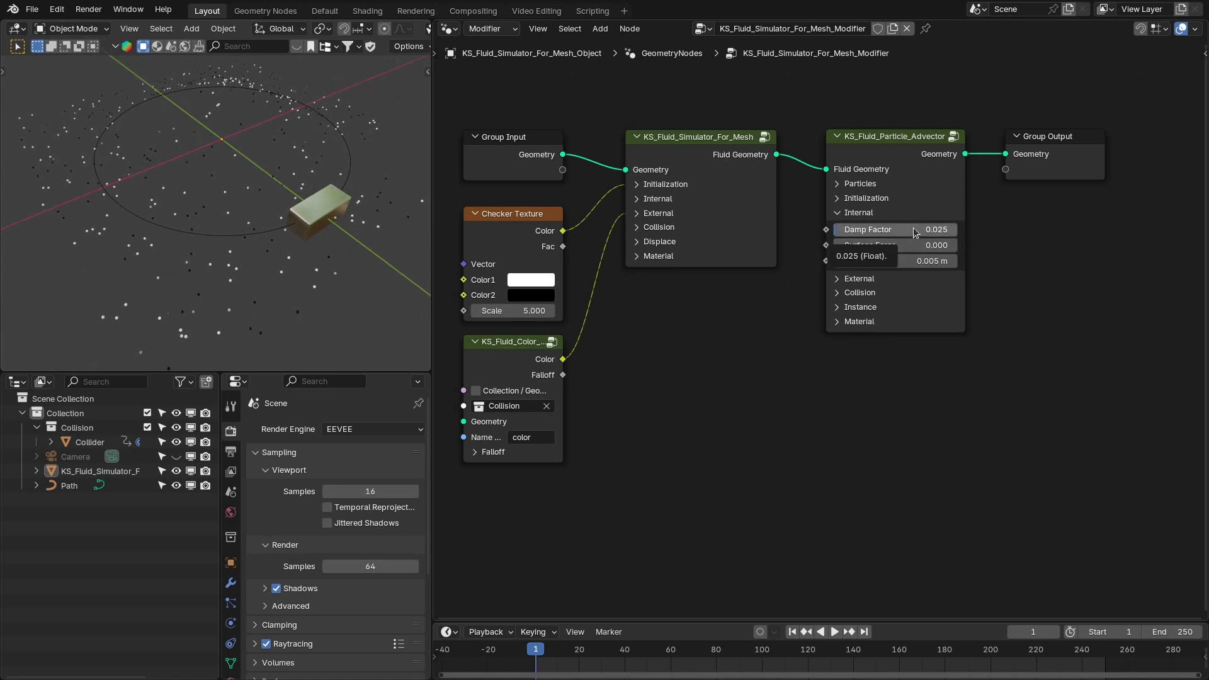
mouse_move(224, 196)
middle_mouse_down()
mouse_move(215, 237)
mouse_move(237, 185)
middle_mouse_up()
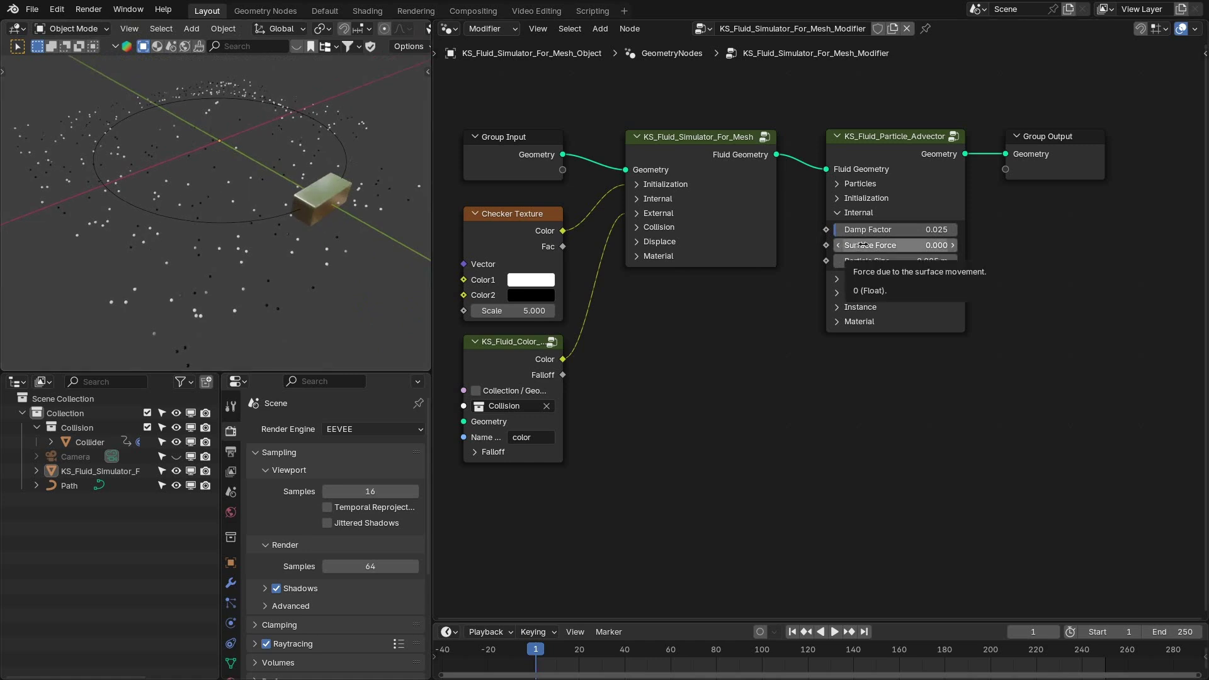
Step: Turn off Hide Fluid Geometry in the particle advector's Particles settings and collapse them
left_click(860, 184)
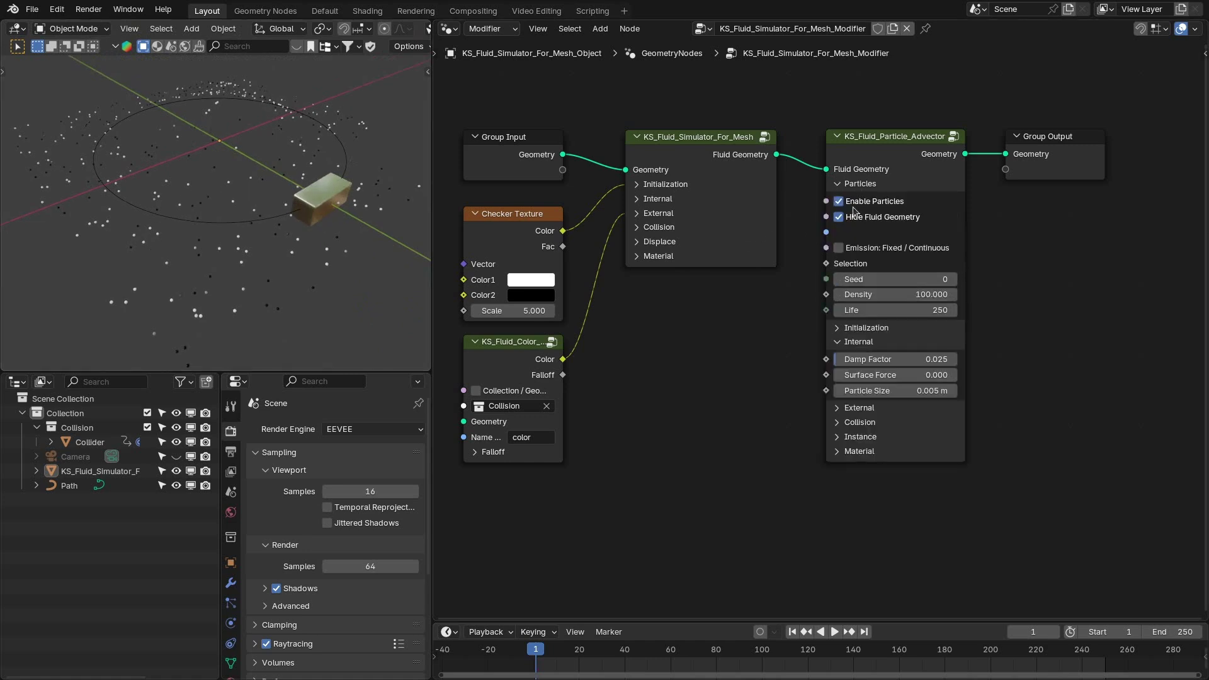
left_click(853, 219)
left_click(843, 183)
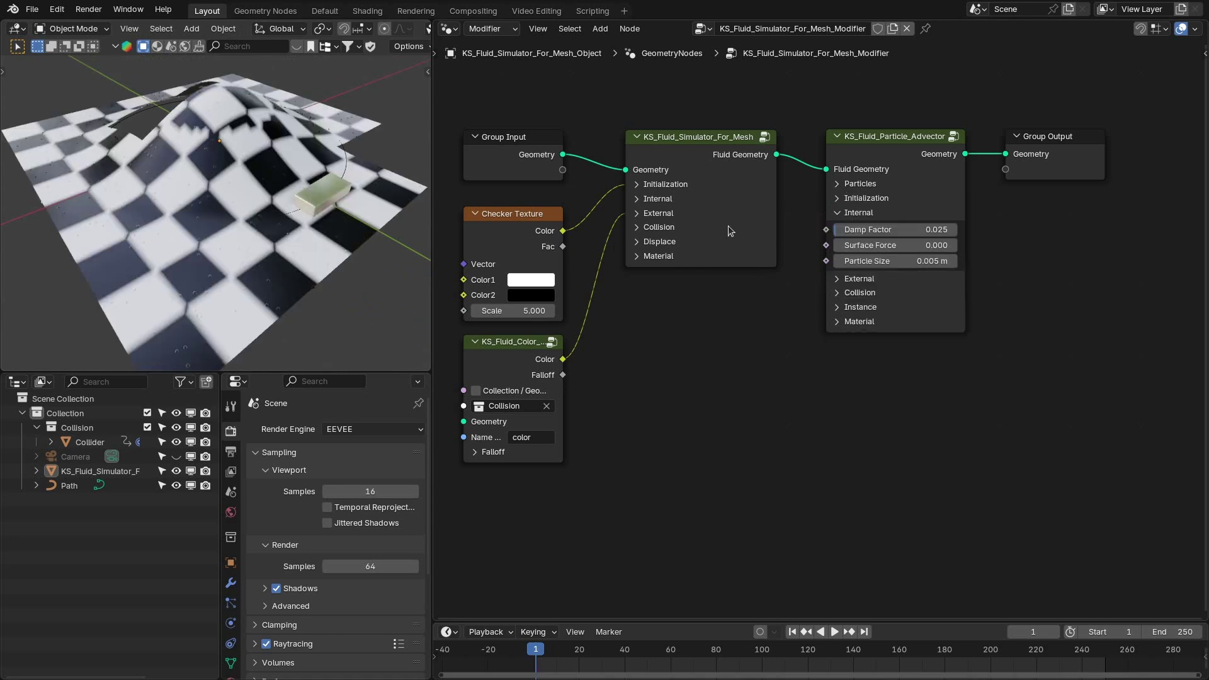
Step: Enable displacement on the mesh simulator and play the simulation to frame 30 to inspect the particles on the displaced surface
left_click(686, 242)
left_click(650, 255)
key("space")
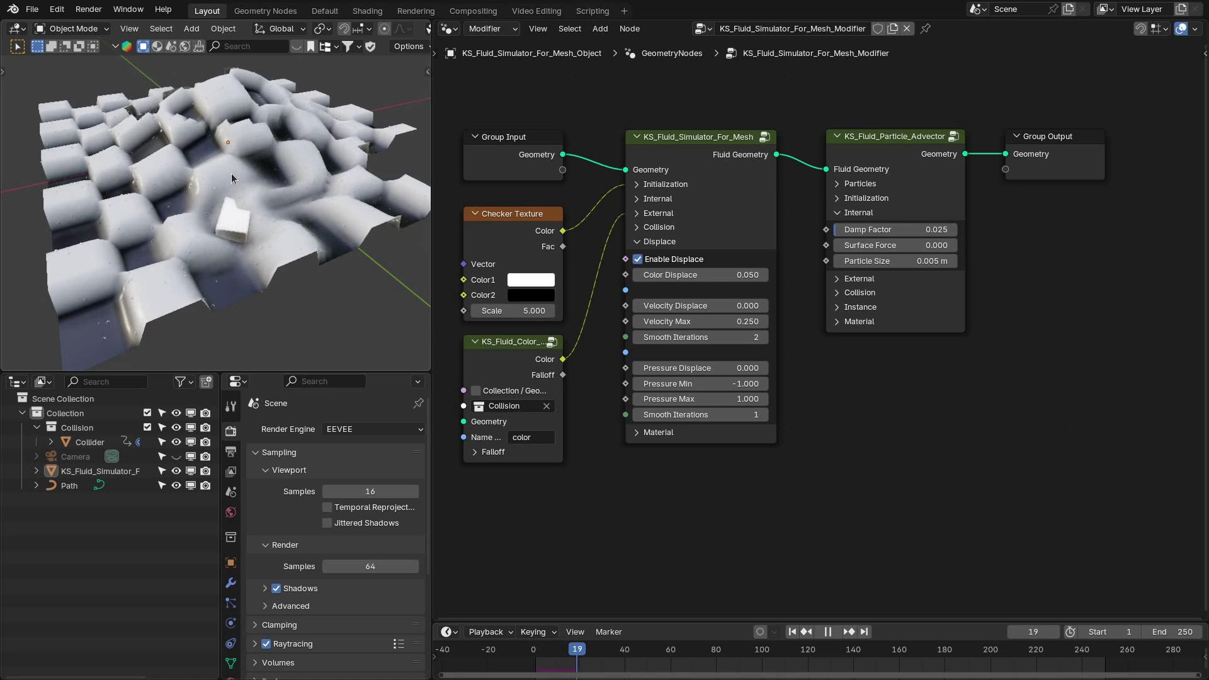
key("space")
middle_click_drag(205, 216, 298, 223)
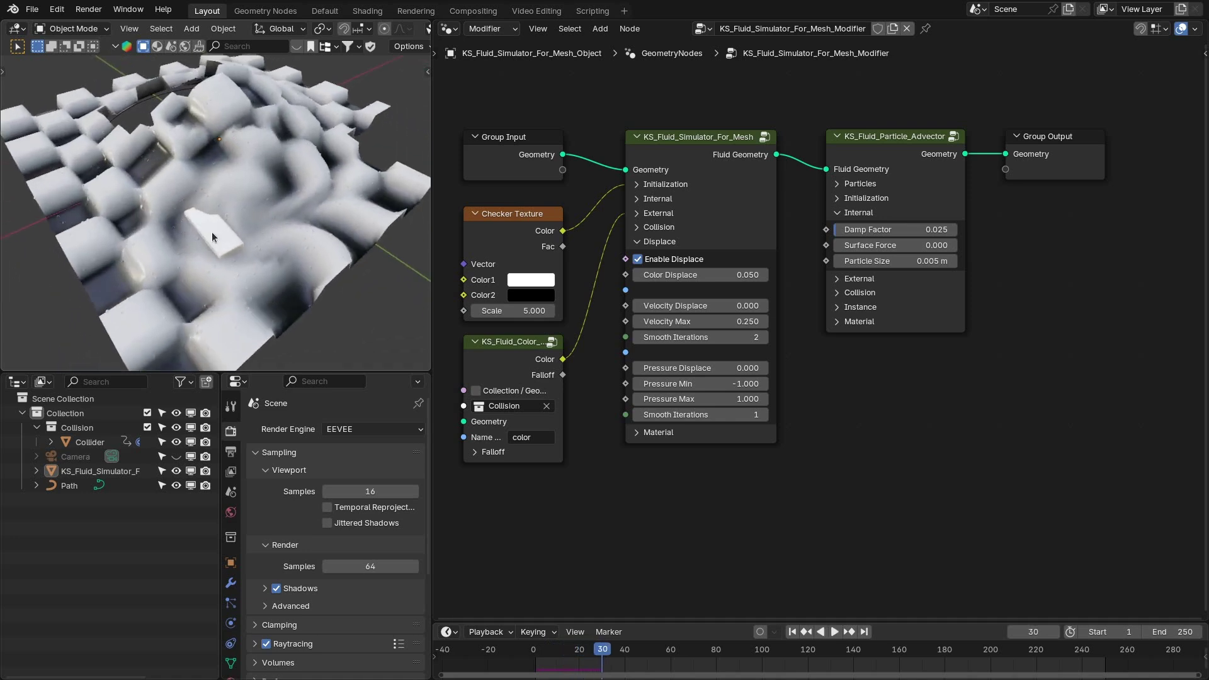
middle_click_drag(239, 247, 236, 213)
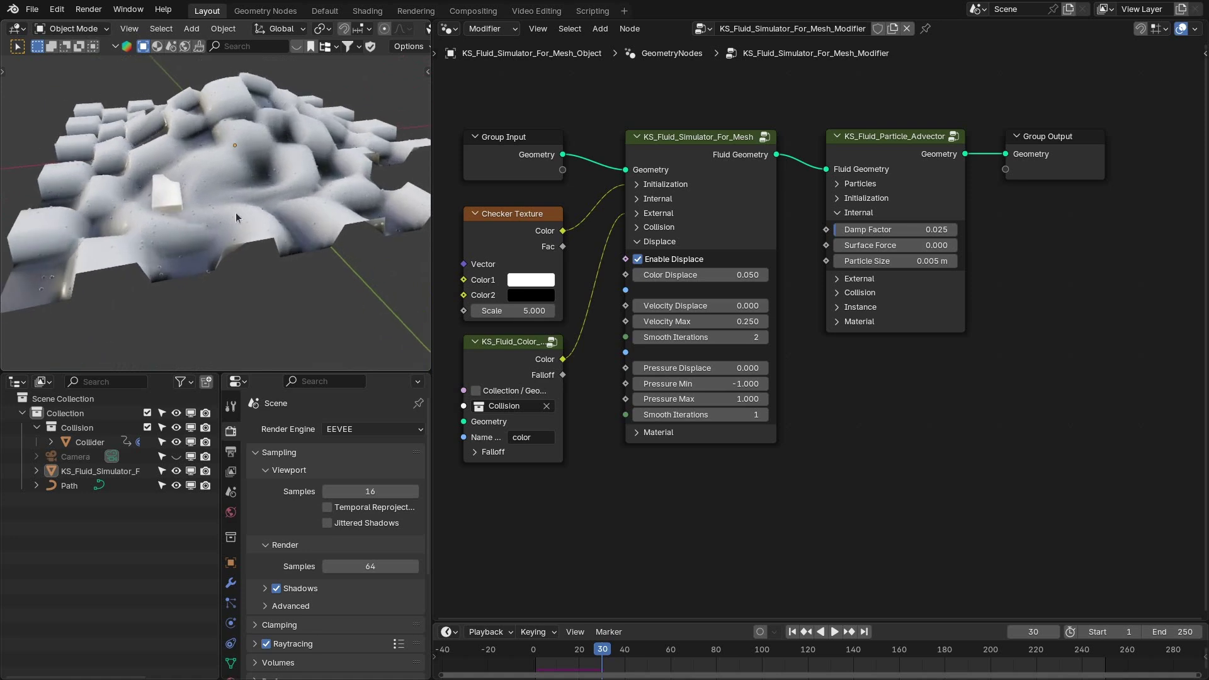
scroll(212, 218, "up", 2)
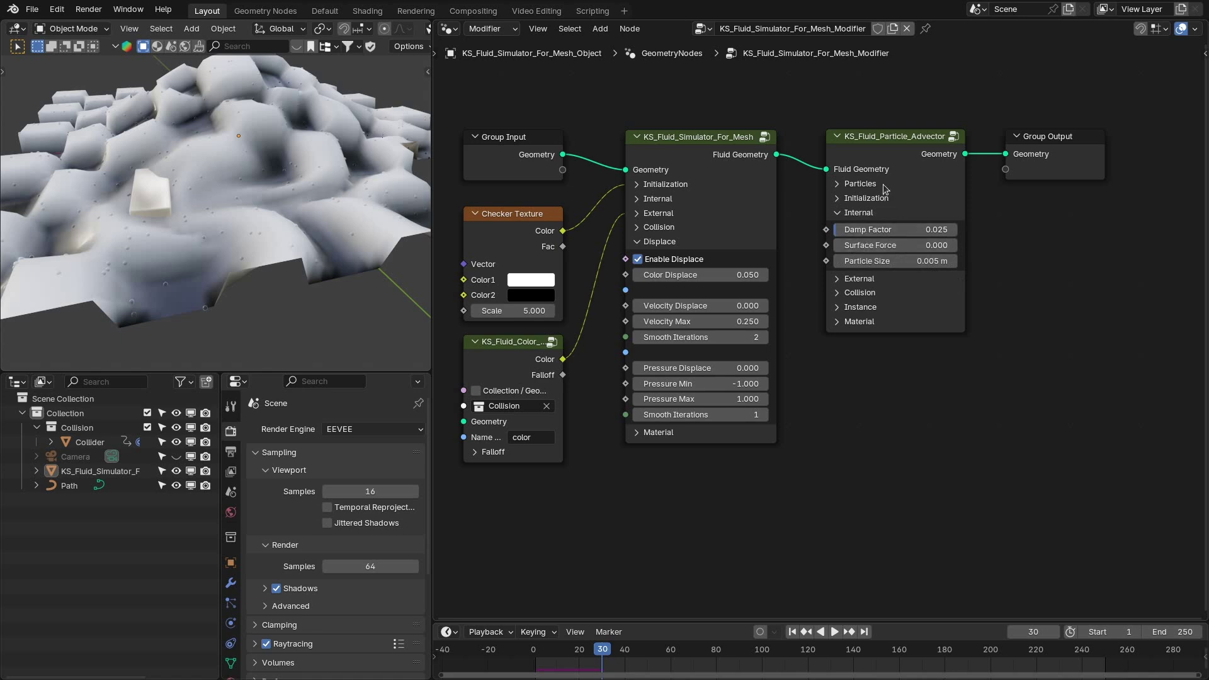
Step: Collapse the particle advector's Internal settings, expand its External settings, and disable displacement on the mesh simulator
left_click(859, 213)
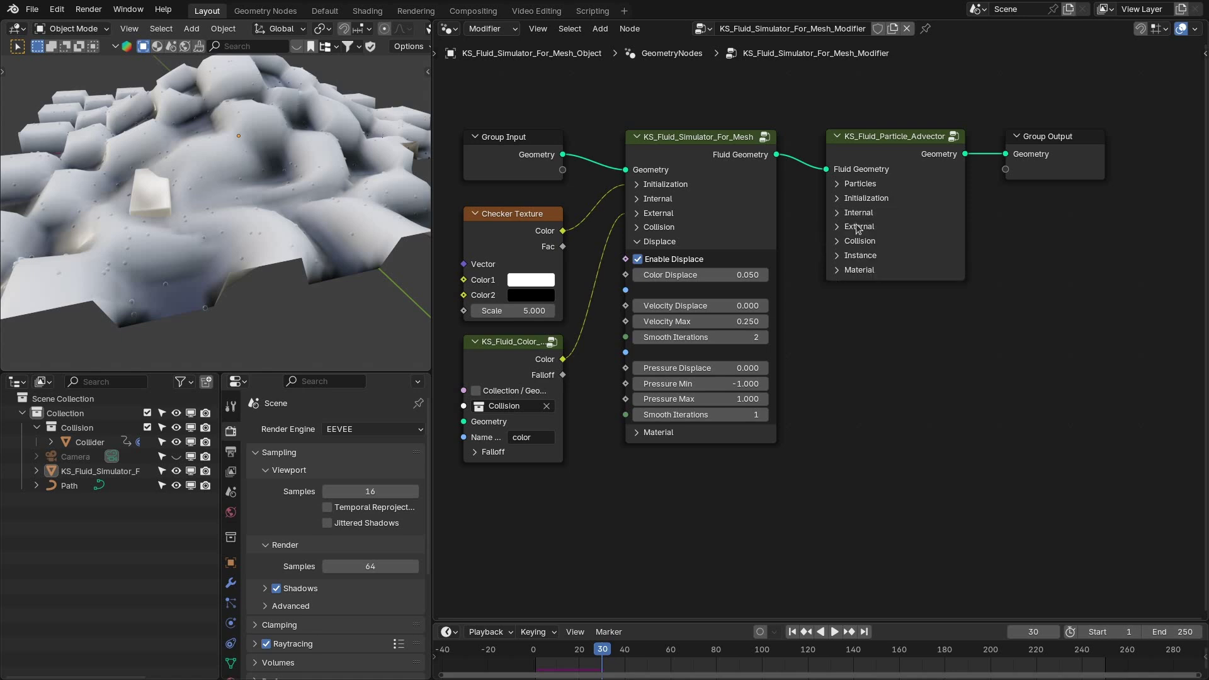
left_click(857, 226)
left_click(658, 259)
left_click(679, 241)
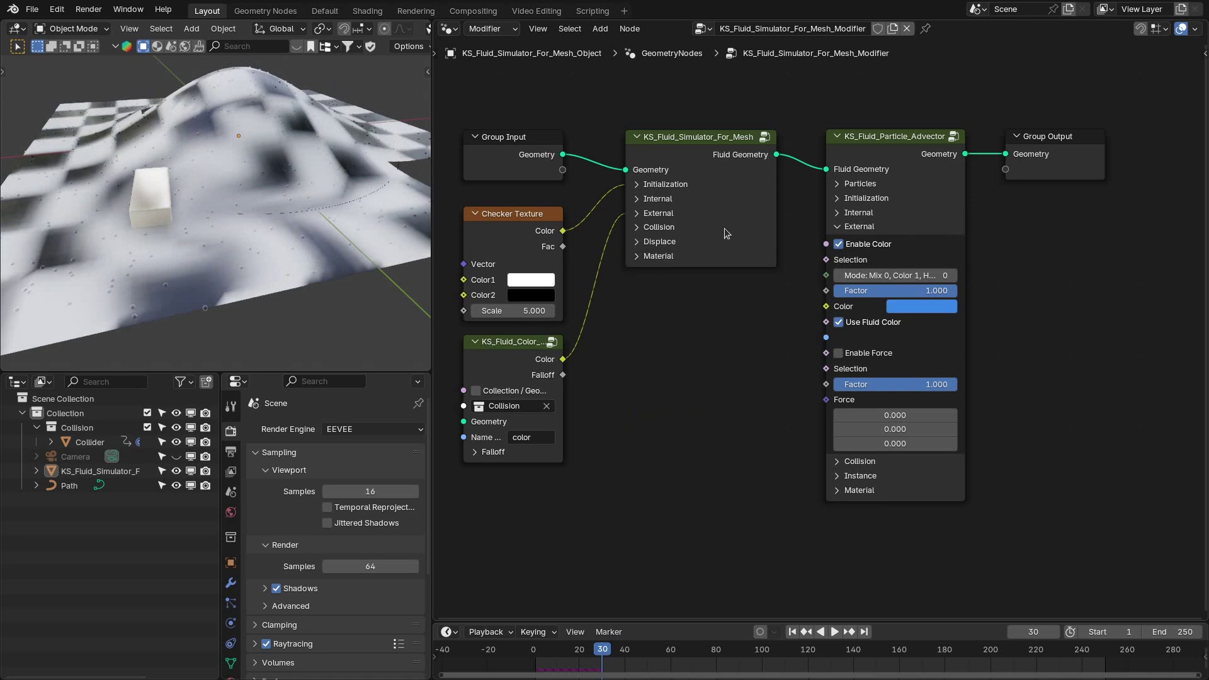
Step: Enable Hide Fluid Geometry in the particle advector's Particles settings and collapse them
left_click(859, 184)
left_click(851, 217)
left_click(849, 186)
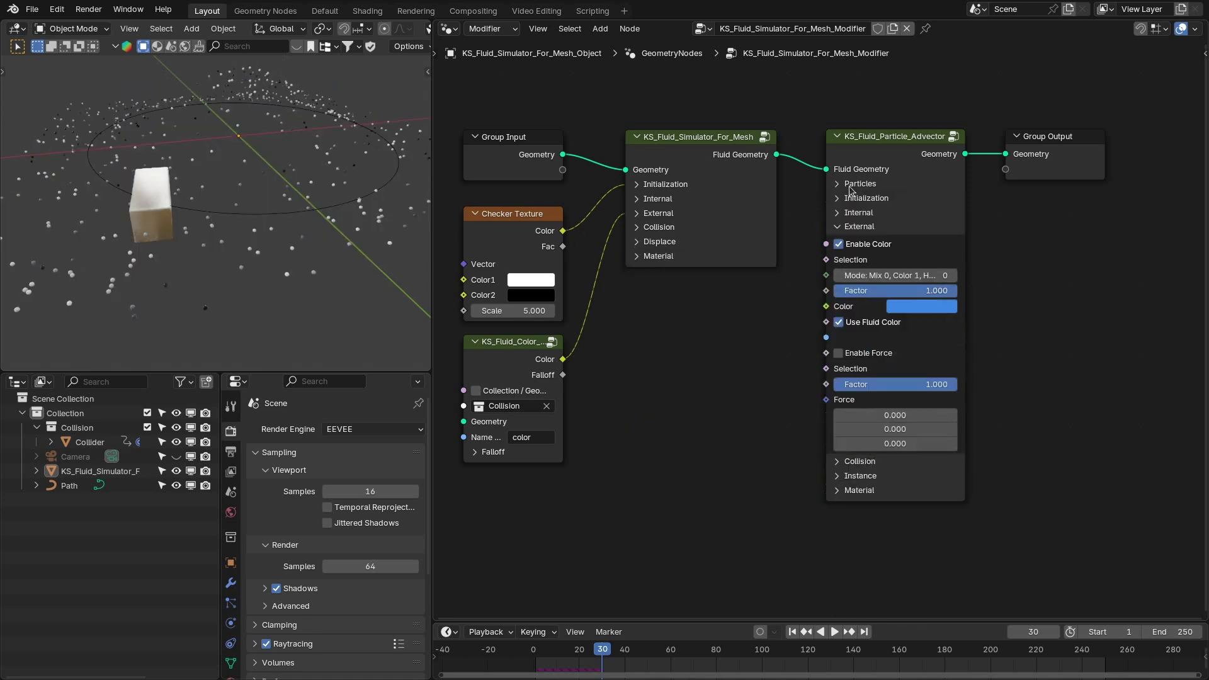
scroll(866, 255, "up", 1)
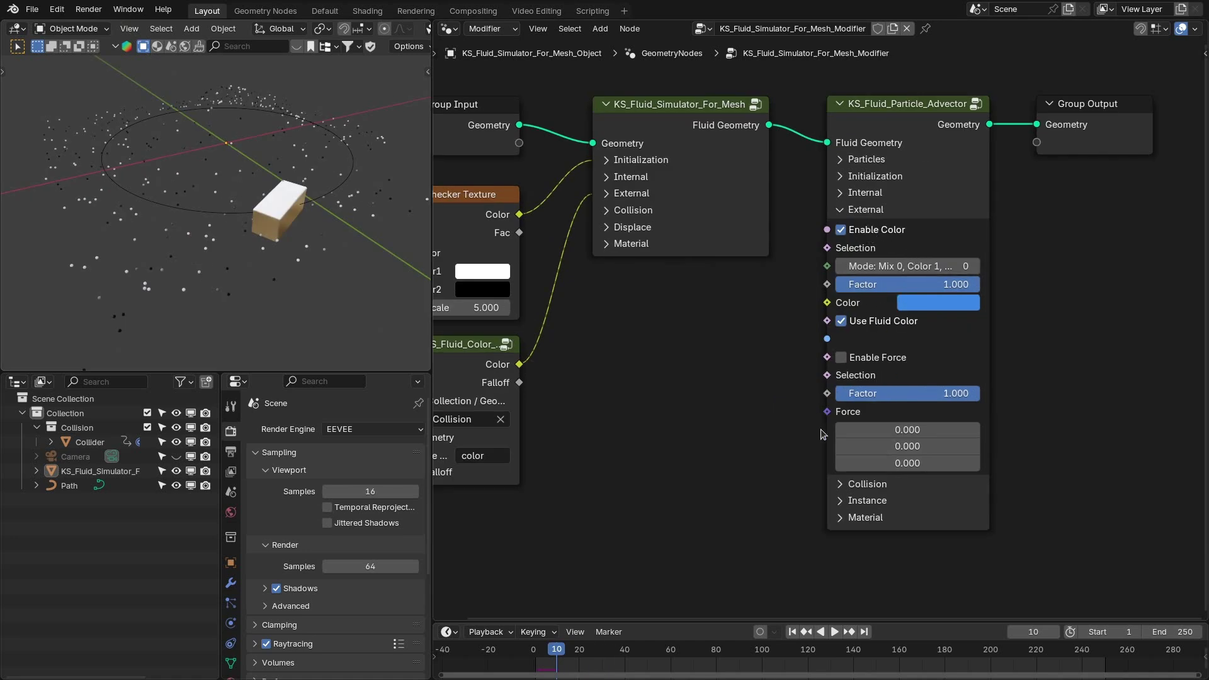
Step: Examine the particle advector's External color and force settings and its Collision settings for particle-particle collision and colliders
left_click(955, 313)
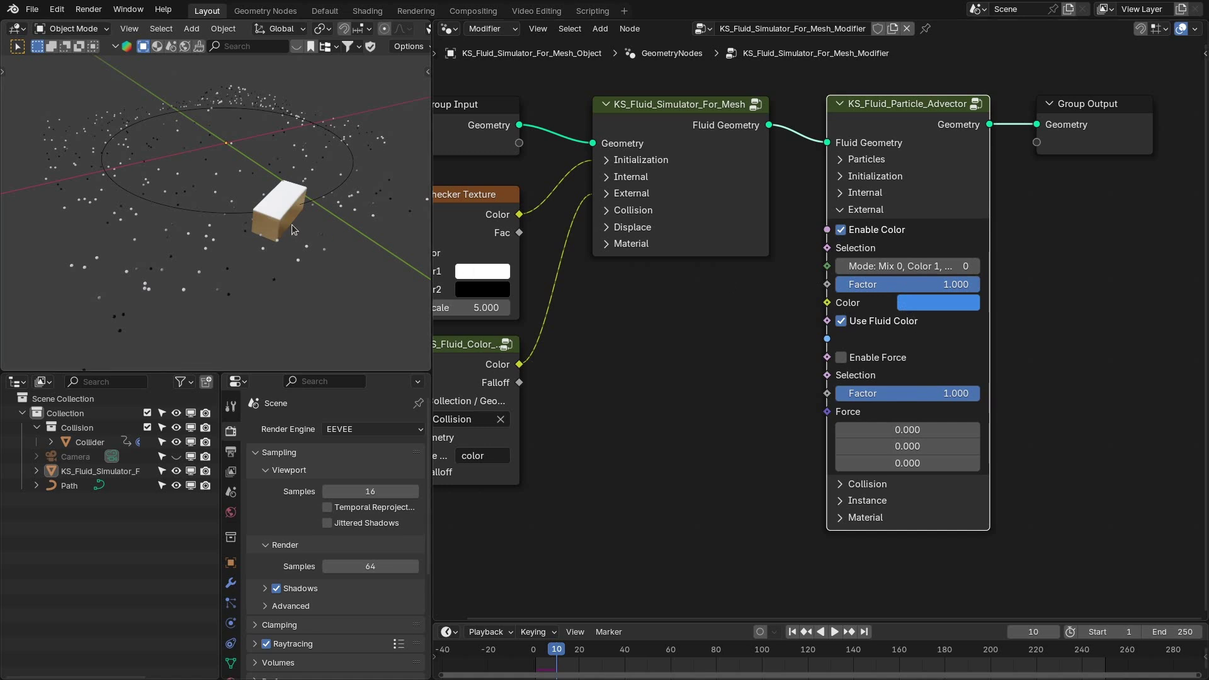
left_click(809, 314)
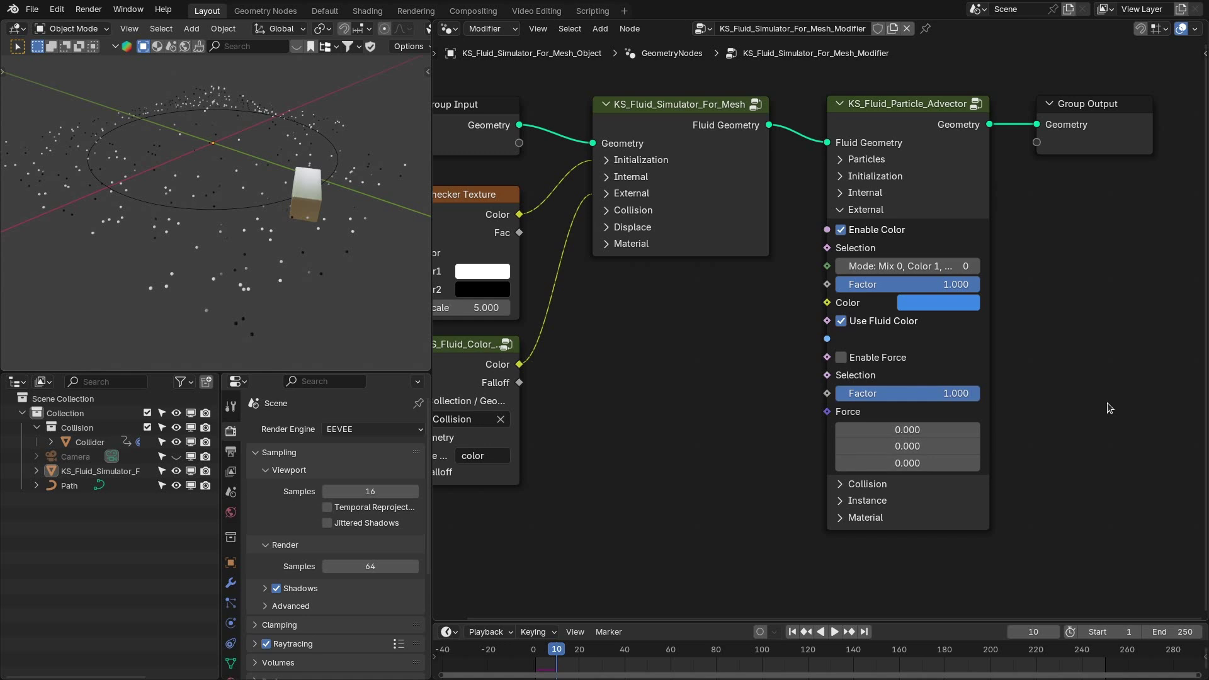
left_click(970, 209)
left_click(970, 226)
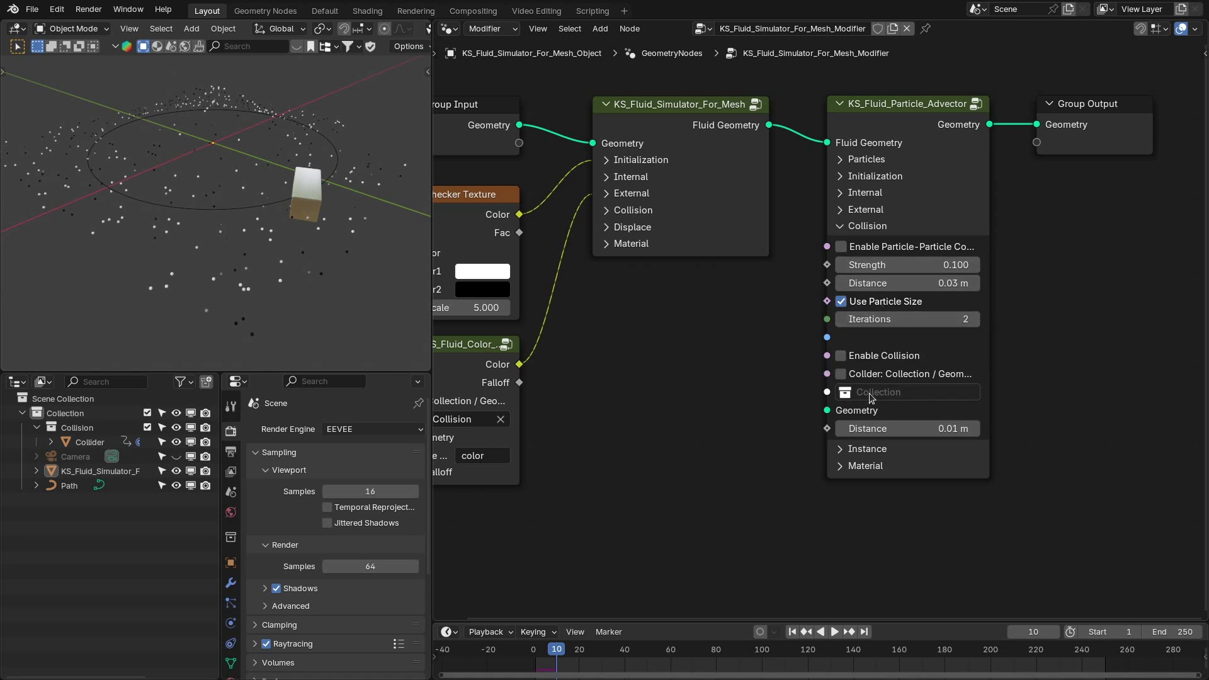
middle_click_drag(340, 249, 262, 236)
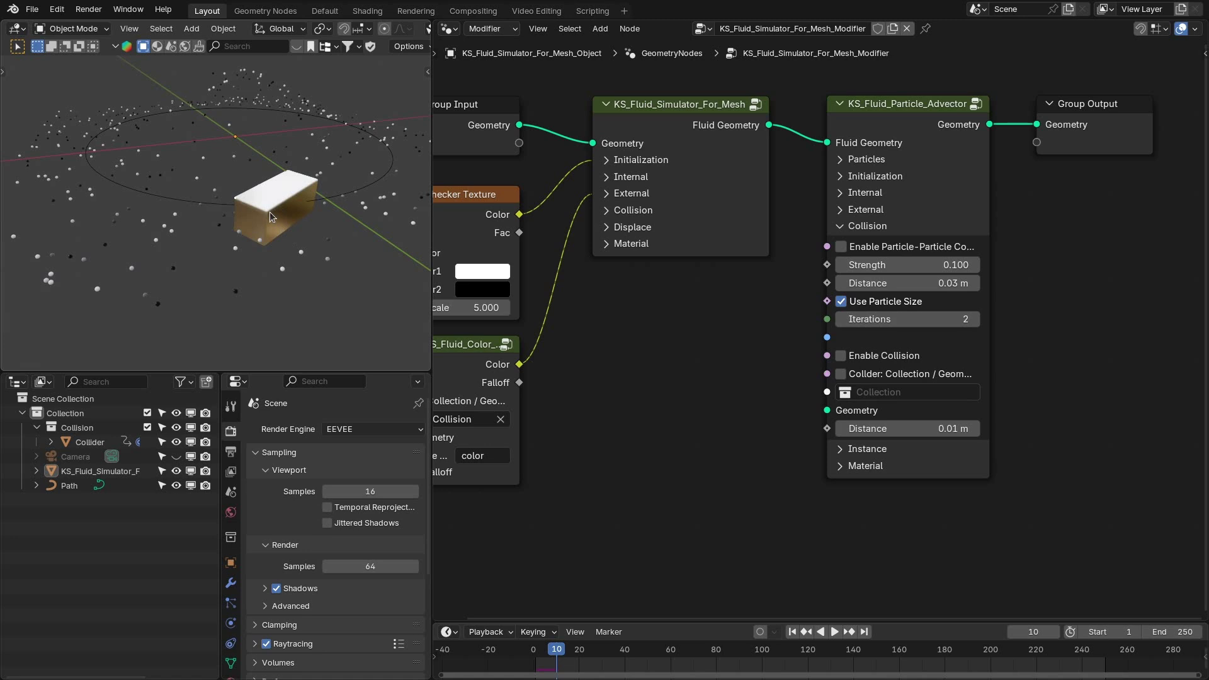
left_click_drag(826, 410, 784, 425)
key("Escape")
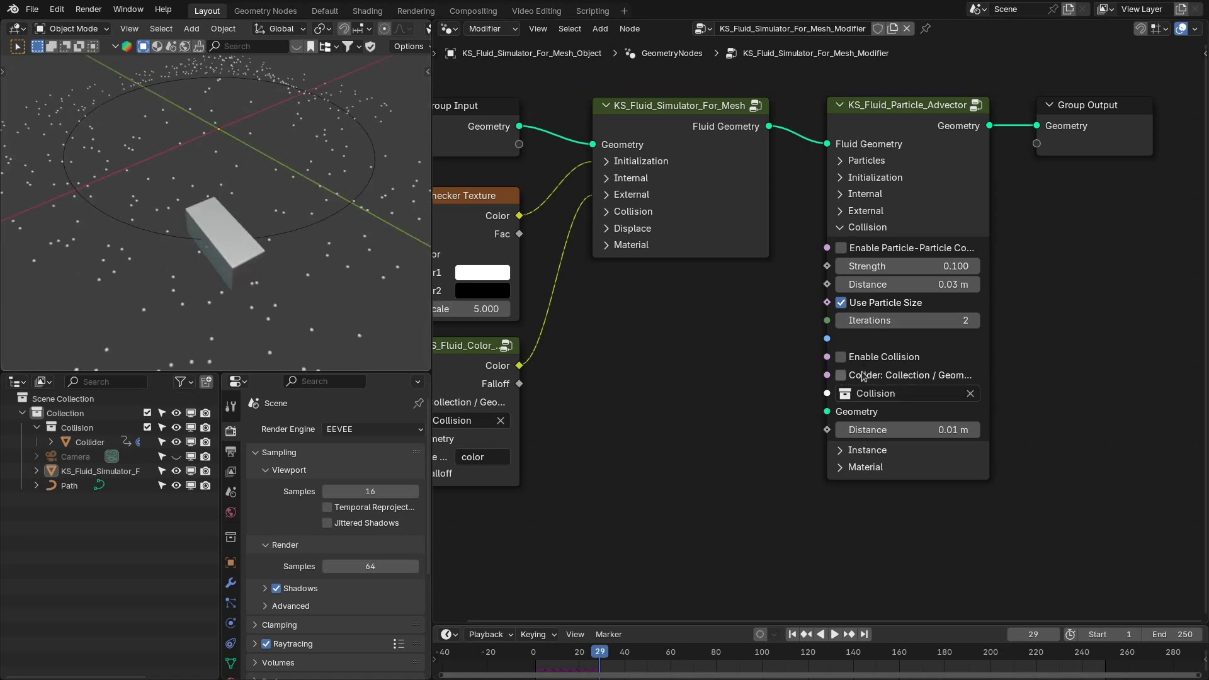
Step: Enable collision with the Collision collection on the particle advector and play the simulation to frame 47
left_click(843, 357)
middle_click_drag(225, 279, 252, 297)
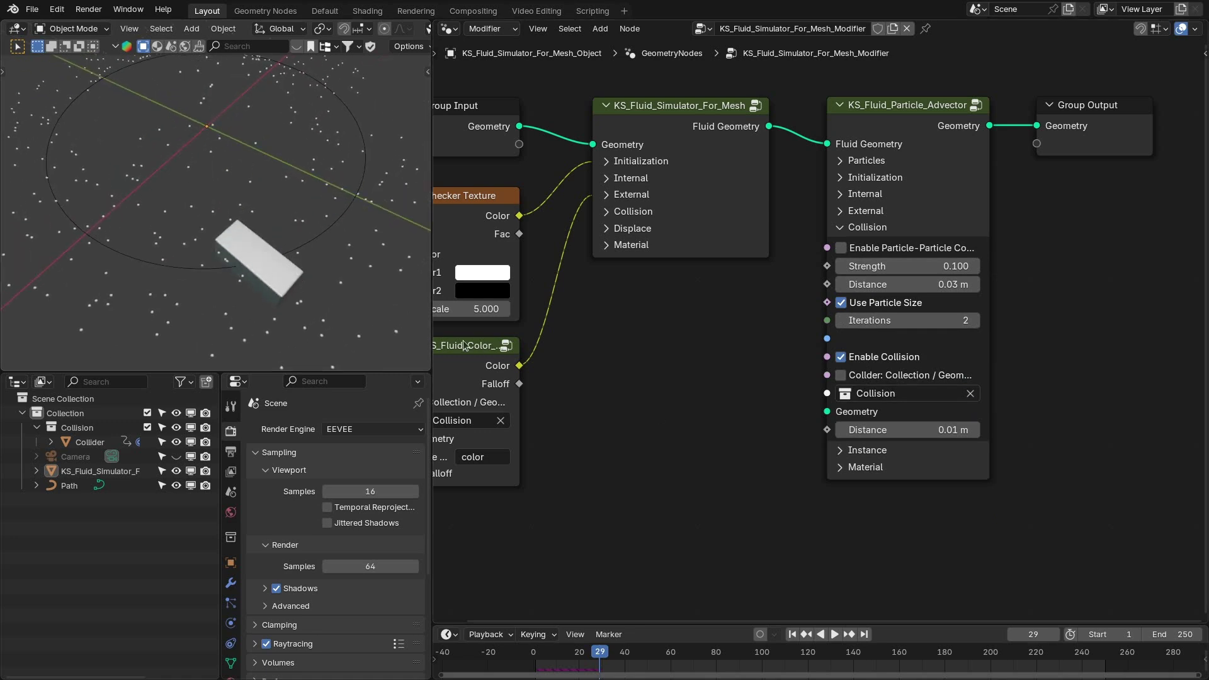
key("space")
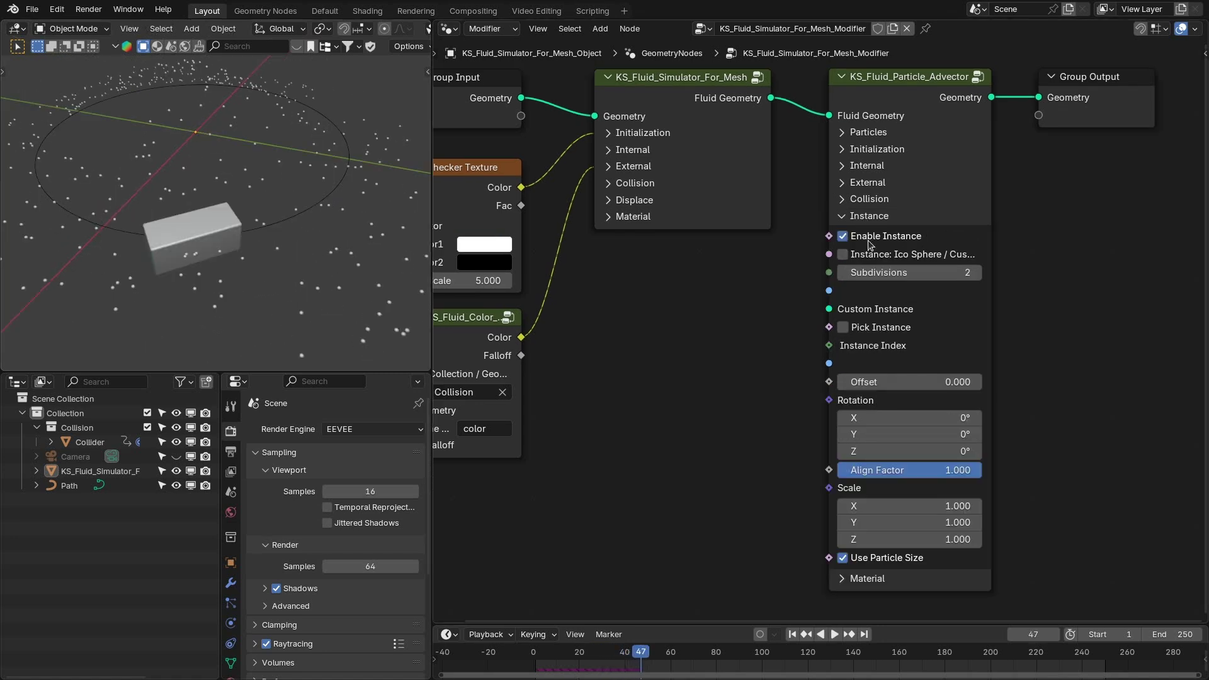
Step: Examine the particle advector's Instance settings, including the Custom Instance input for replacing the ico spheres
left_click(872, 236)
left_click_drag(829, 307, 743, 338)
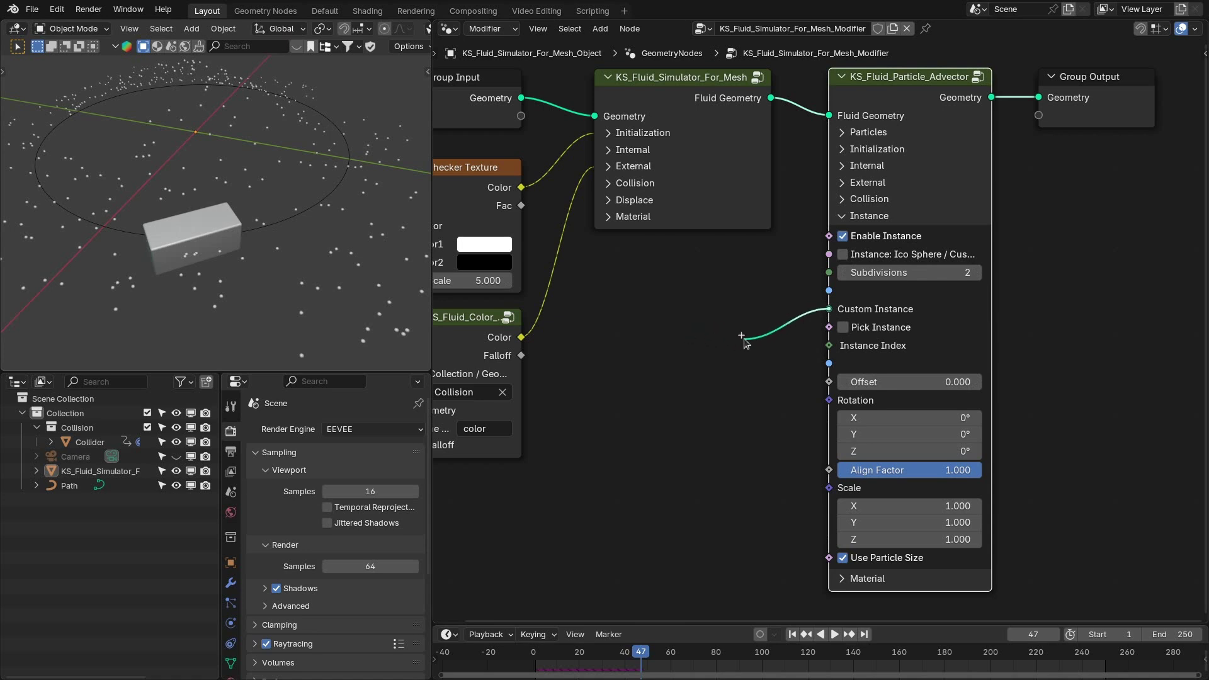
left_click_drag(744, 340, 768, 322)
scroll(821, 310, "down", 1)
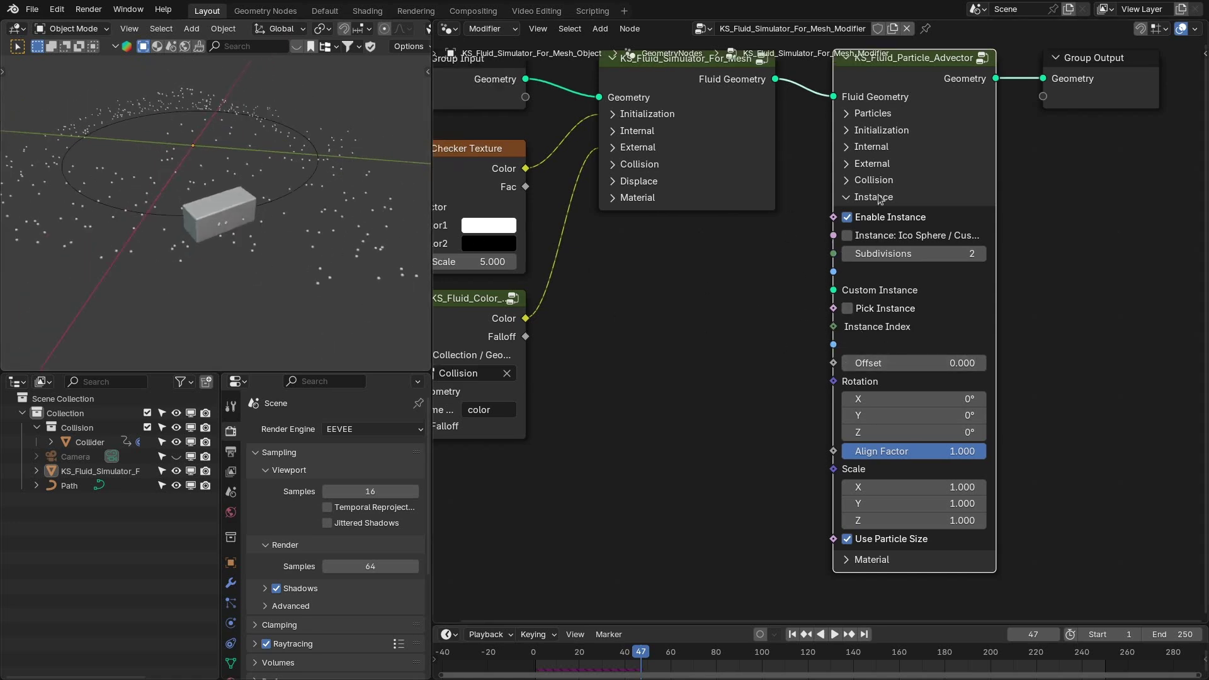
Step: Turn off Hide Fluid Geometry in the particle advector and change the viewport shading to show the surface's checker colors
left_click(858, 116)
left_click(856, 151)
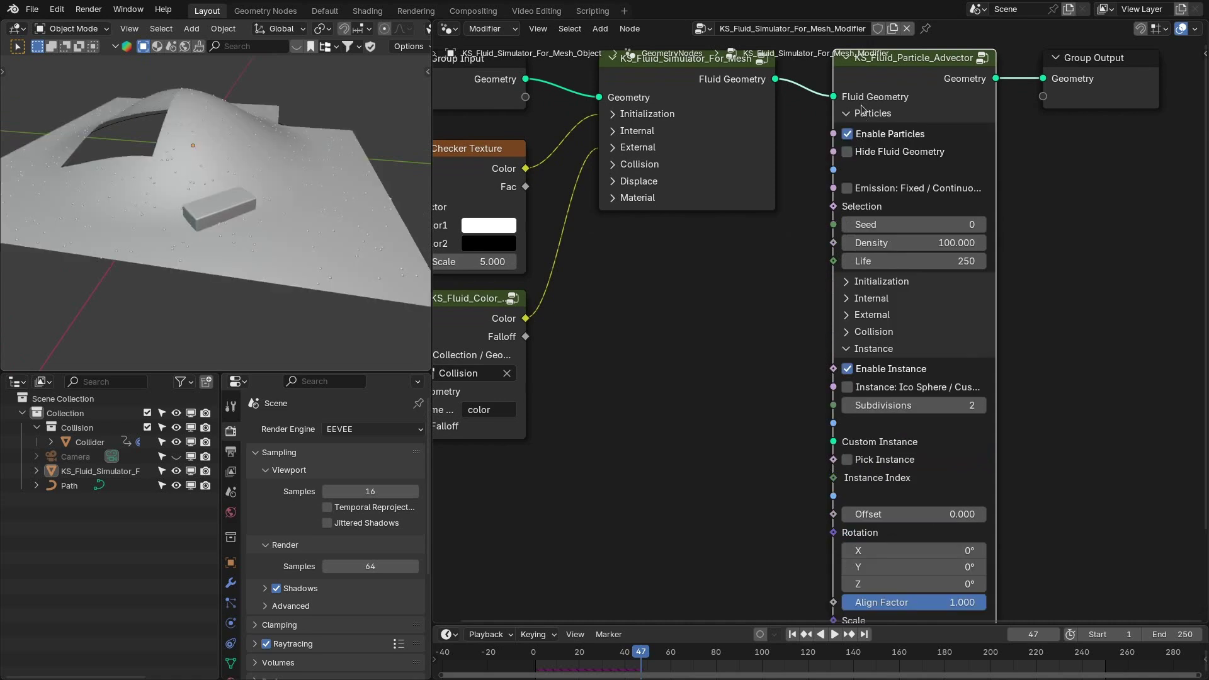
left_click(862, 113)
key("z")
left_click(223, 148)
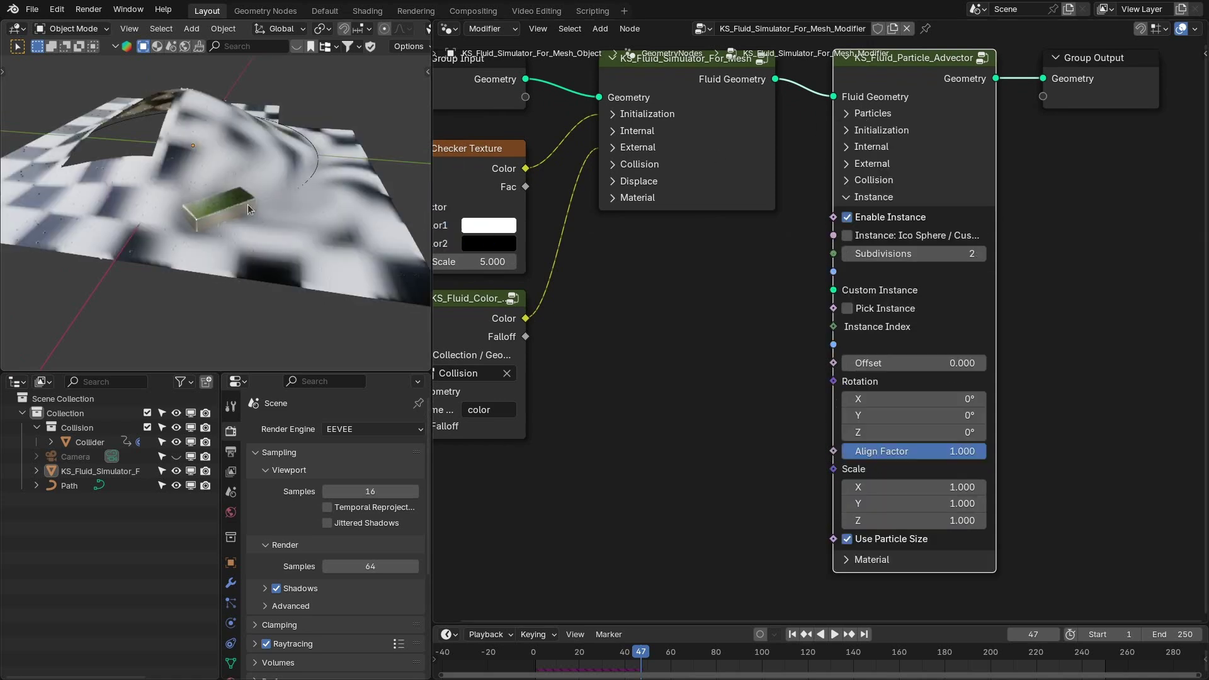
Step: Set the particle advector's instance Offset to 0.2 and inspect the particles above the fluid surface
left_click_drag(912, 363, 904, 363)
left_click(904, 362)
type("0.2")
key("Return")
middle_click_drag(240, 175, 239, 226)
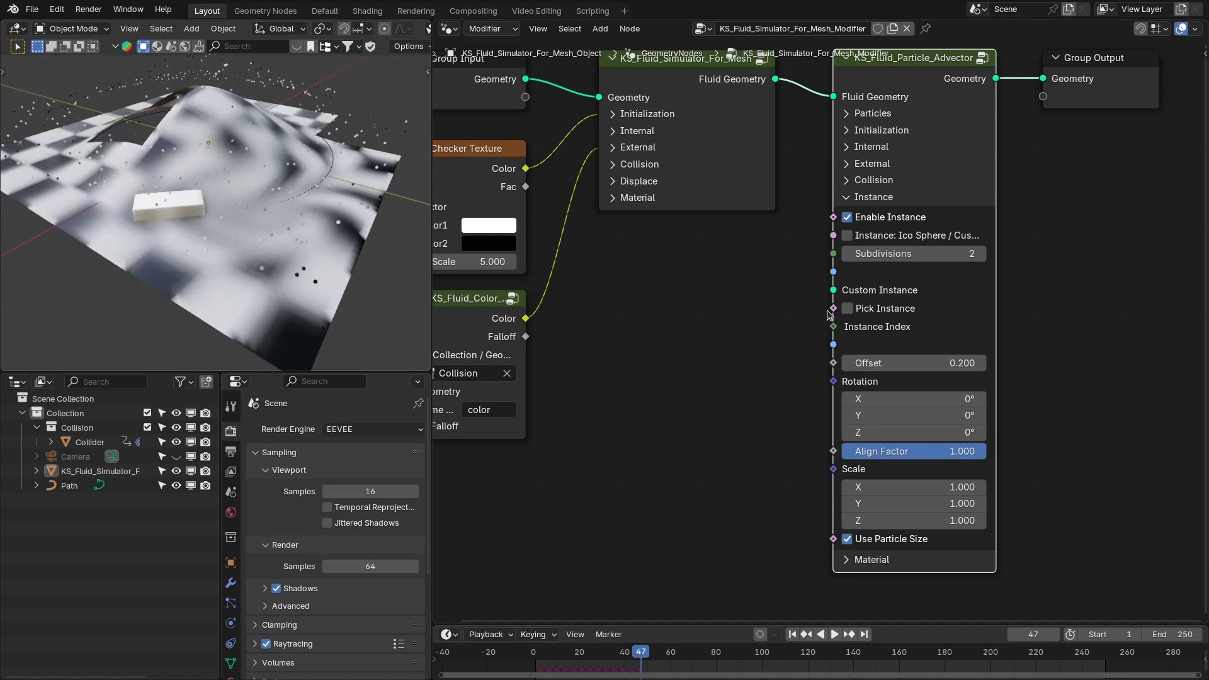
Step: Try an instance Offset of 0.1, reset it to 0, and inspect the particles on the fluid surface
left_click(916, 364)
type("0.1")
key("Return")
left_click(894, 363)
type("0")
key("Return")
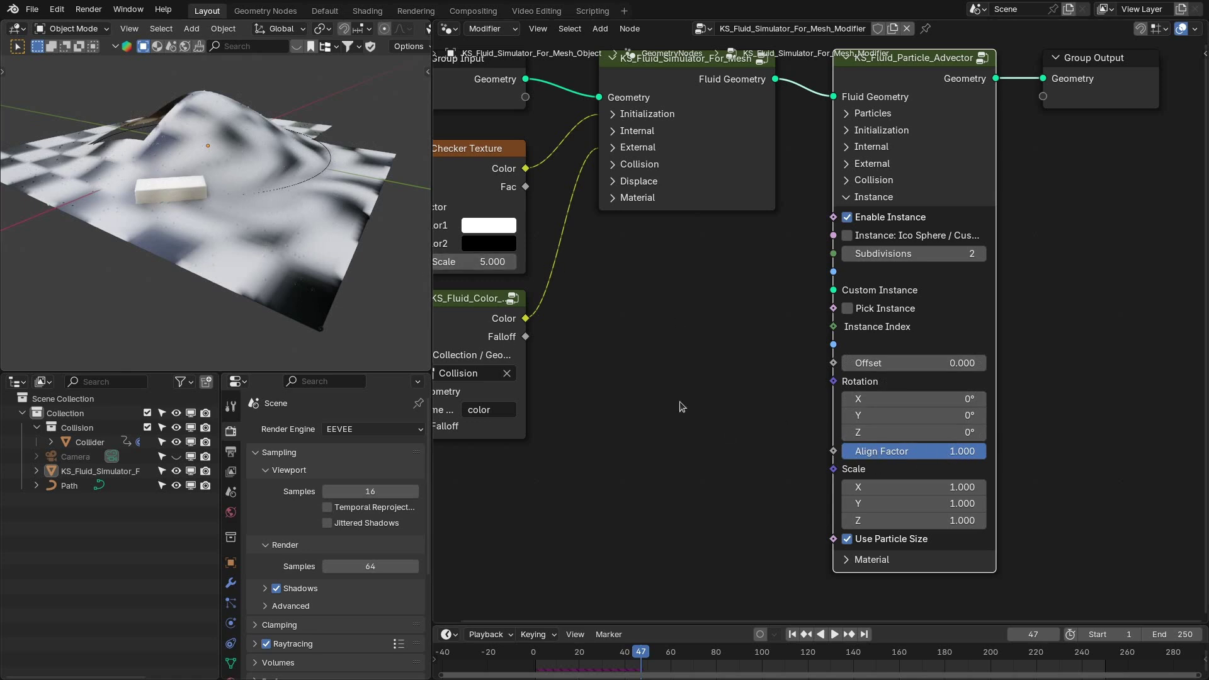
scroll(258, 236, "up", 4)
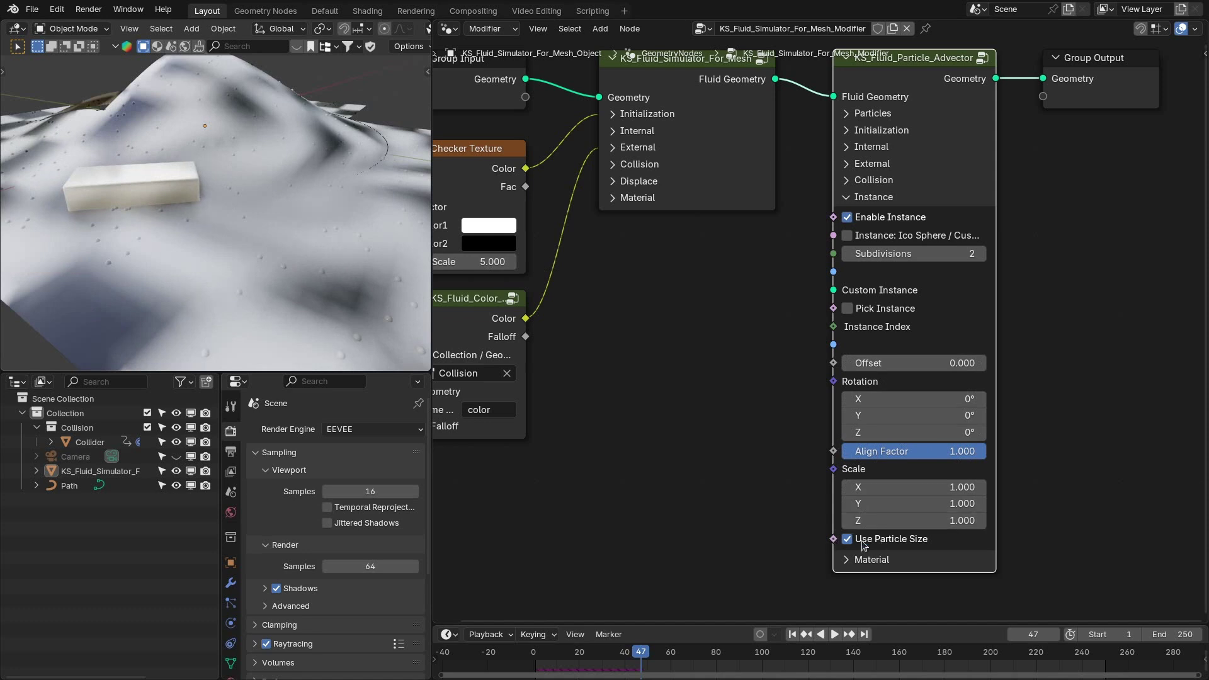
scroll(315, 253, "down", 4)
middle_click_drag(314, 253, 294, 307)
middle_click_drag(304, 243, 377, 239)
Step: Collapse the particle advector's Instance settings, examine its Material settings for smooth shading and particle material, and collapse them
left_click(872, 197)
left_click(864, 213)
scroll(881, 324, "down", 1)
scroll(903, 380, "up", 2)
scroll(903, 380, "left", 2)
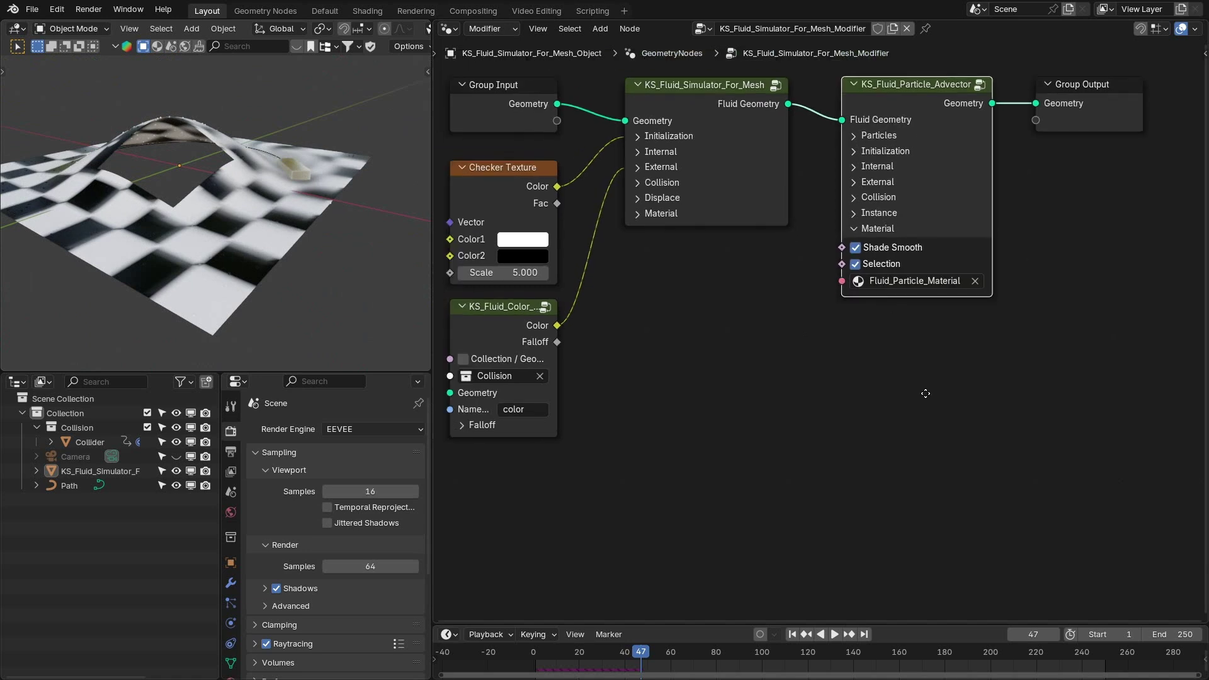
left_click(925, 253)
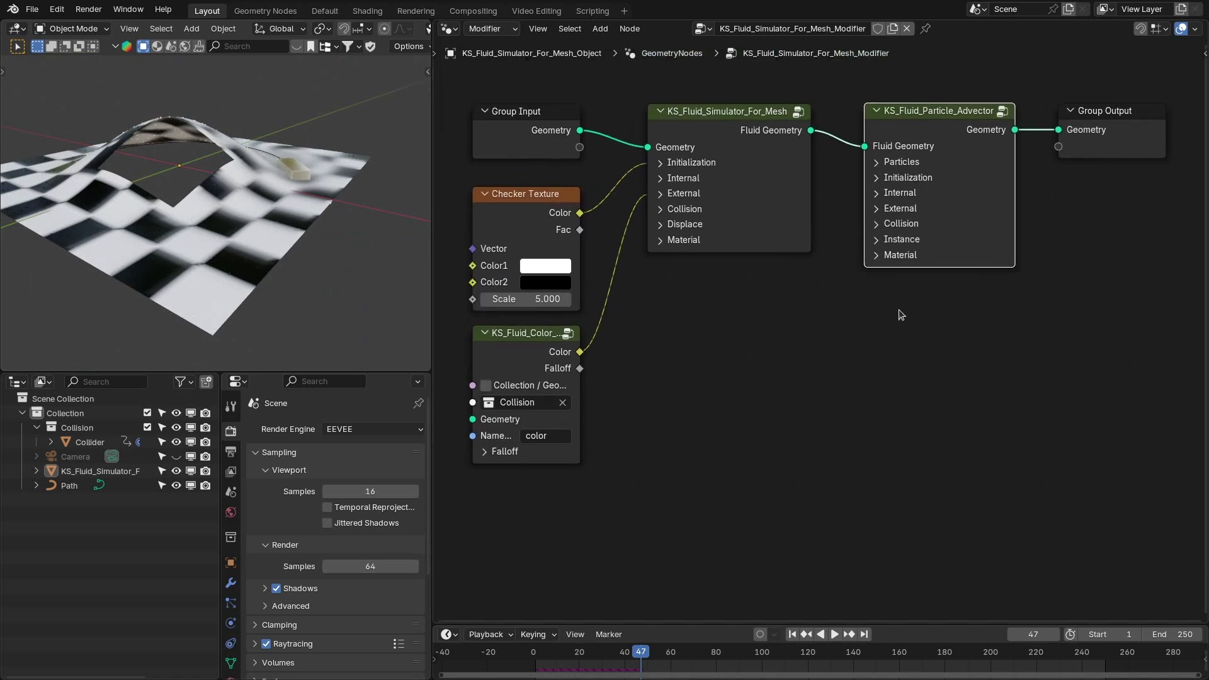
left_click(891, 341)
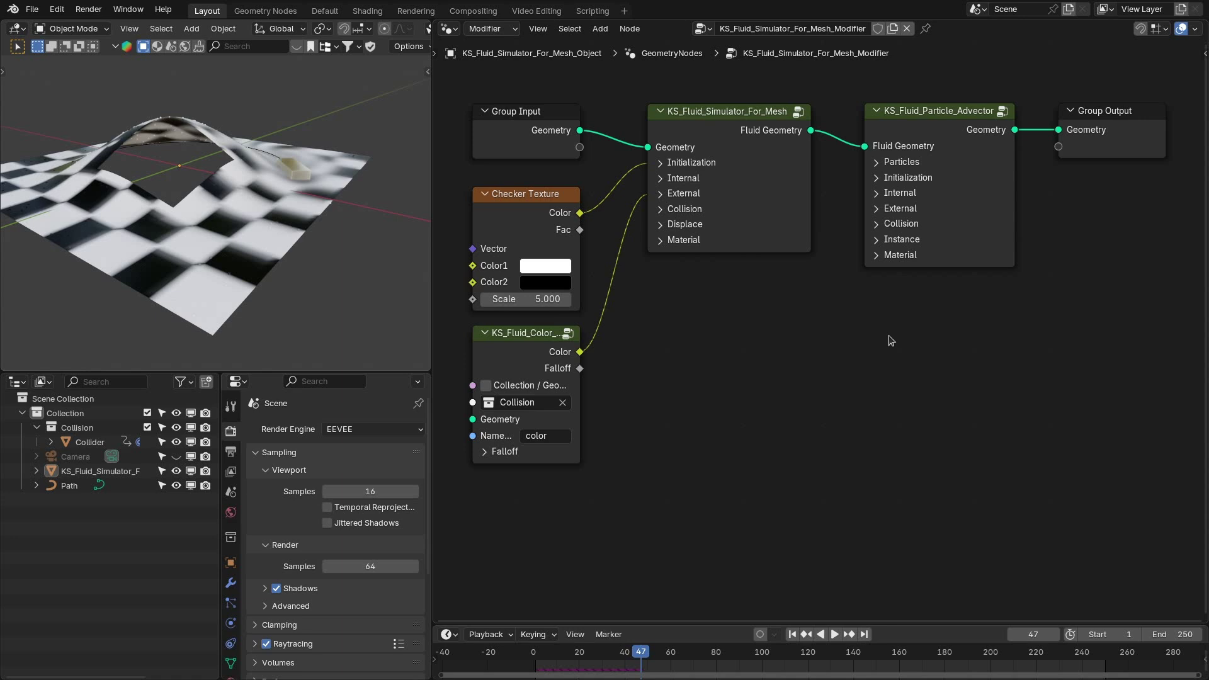
Step: Add the central, collision and curve force nodes from the Fluid Simulator's Force assets and arrange them side by side
key("shift+F1")
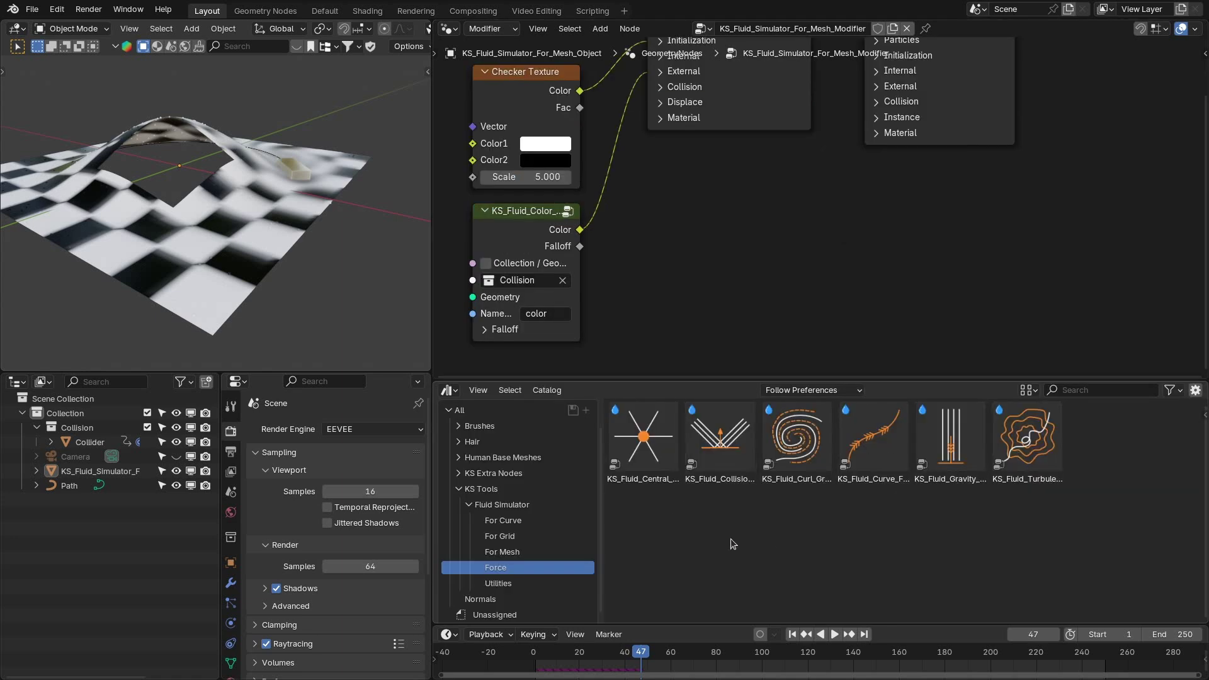
left_click_drag(643, 437, 720, 246)
left_click(718, 436)
left_click_drag(718, 436, 1039, 271)
left_click_drag(874, 436, 843, 289)
left_click_drag(1051, 277, 998, 246)
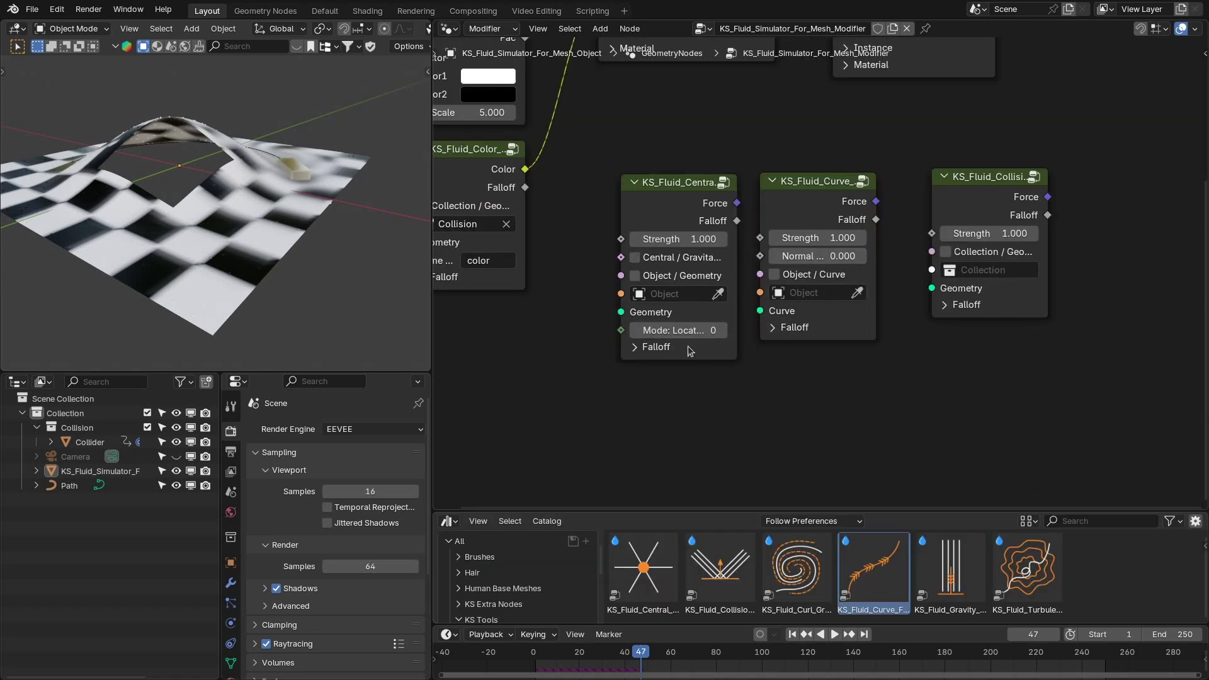
Step: Examine the Falloff settings of the central and curve force nodes and the central force's Falloff output
left_click(685, 346)
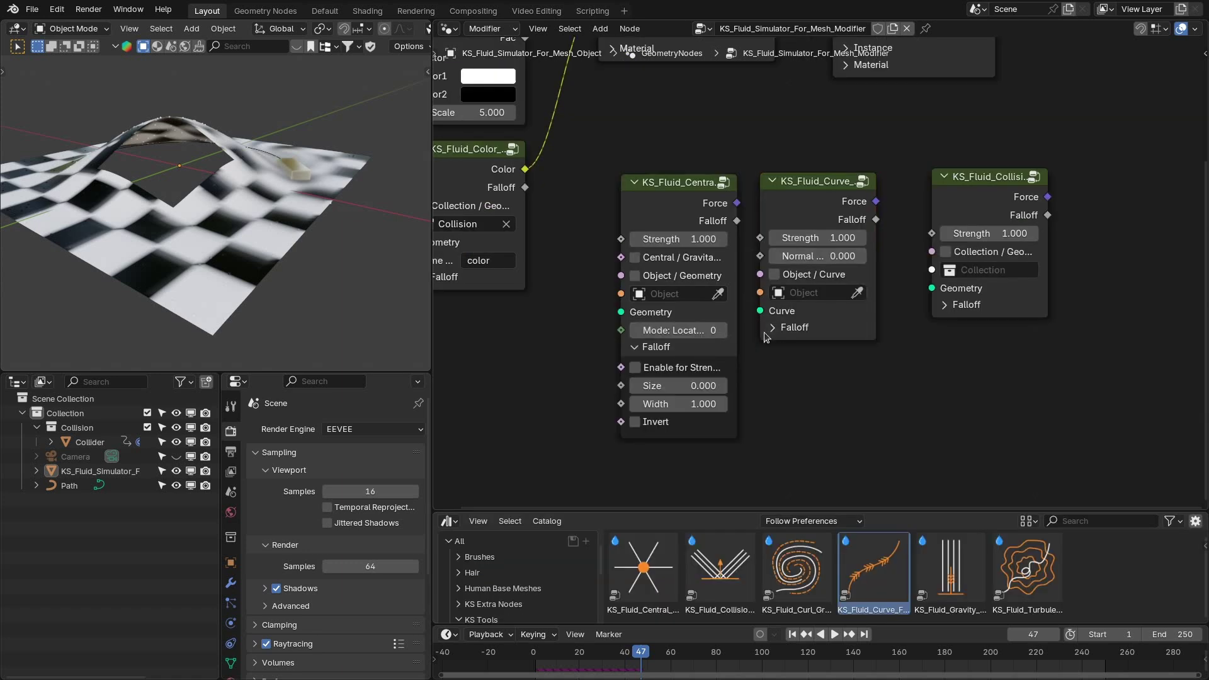
left_click(782, 330)
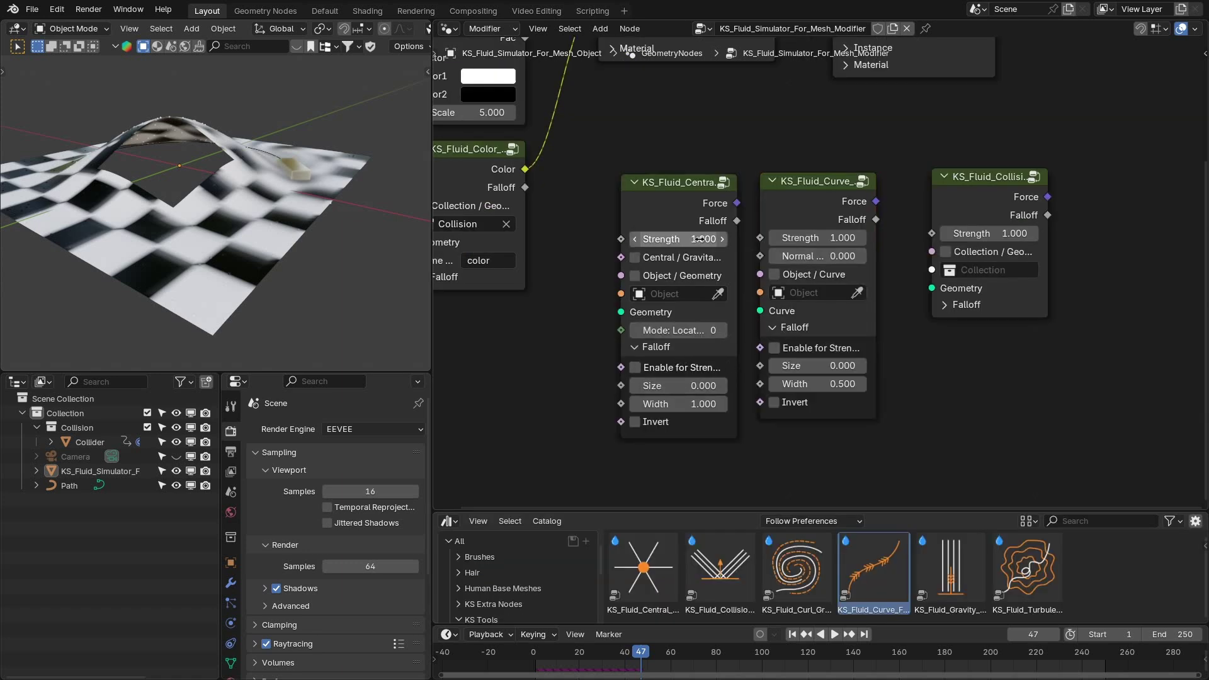
left_click_drag(737, 220, 770, 136)
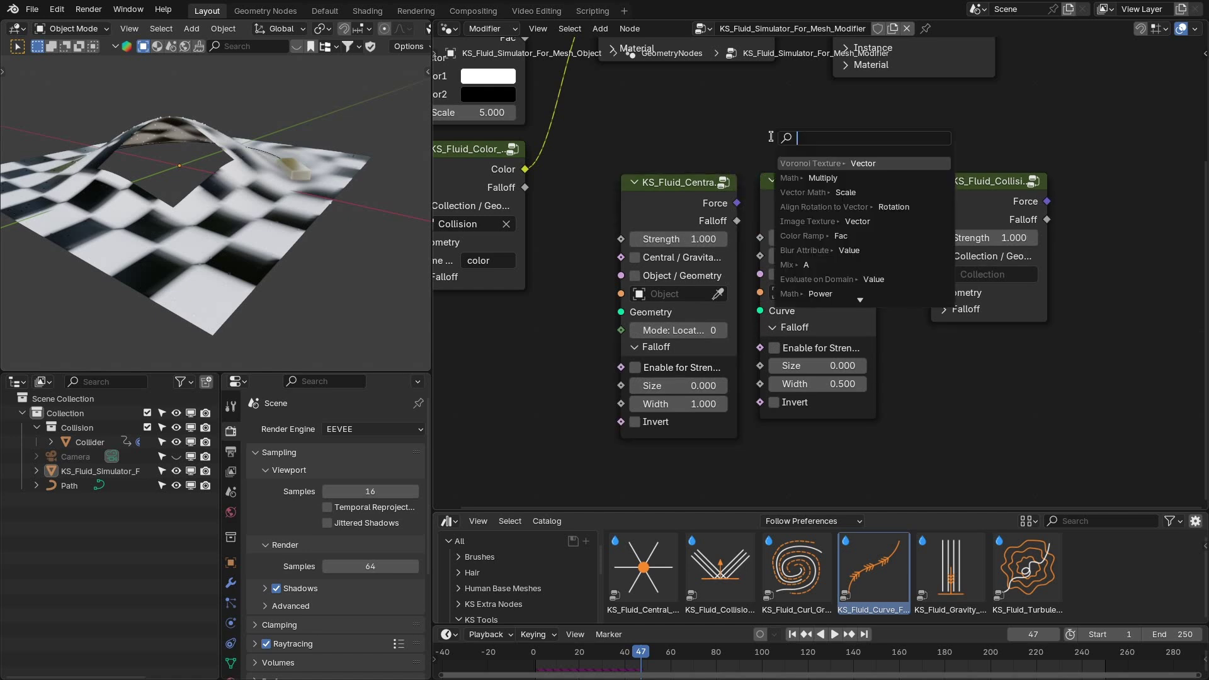
key("Escape")
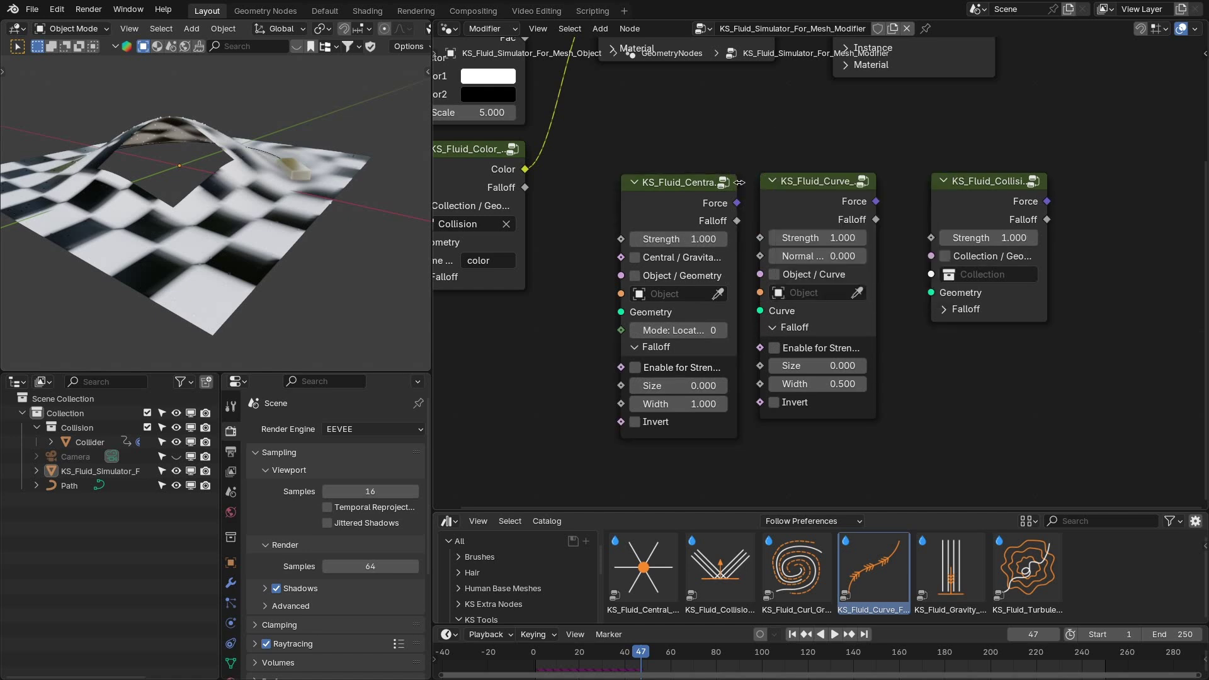
Step: Try linking the central force's Falloff output to the curve force's Strength, and undo the link and the Falloff expansions
left_click_drag(736, 221, 759, 240)
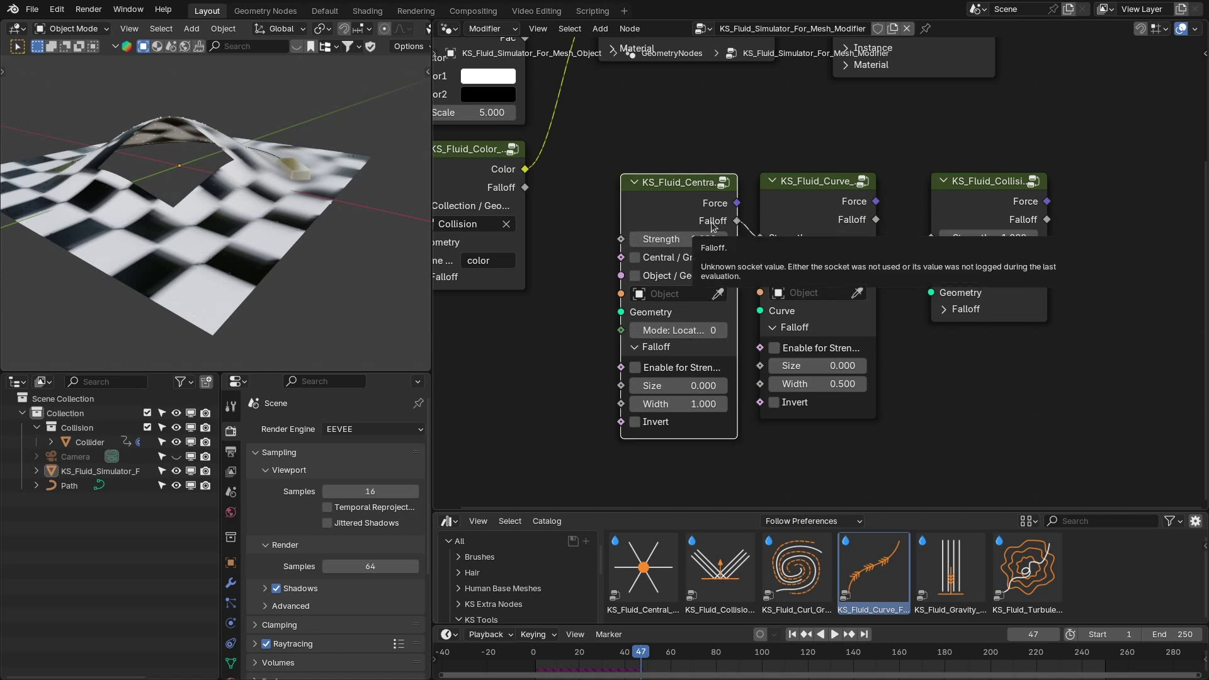
key("ctrl+z")
key("ctrl+z")
key("ctrl+z")
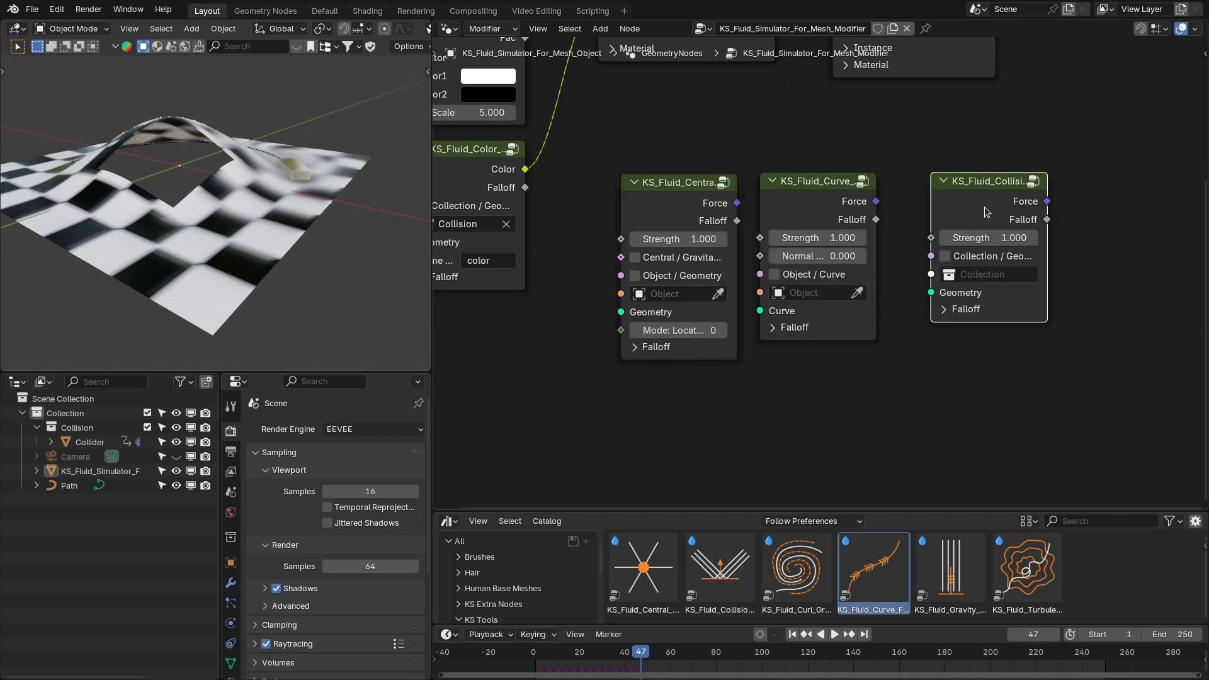
Step: Examine the collision force node's Falloff settings, collapse them, and show the Fluid Simulator's Utilities assets
left_click(963, 309)
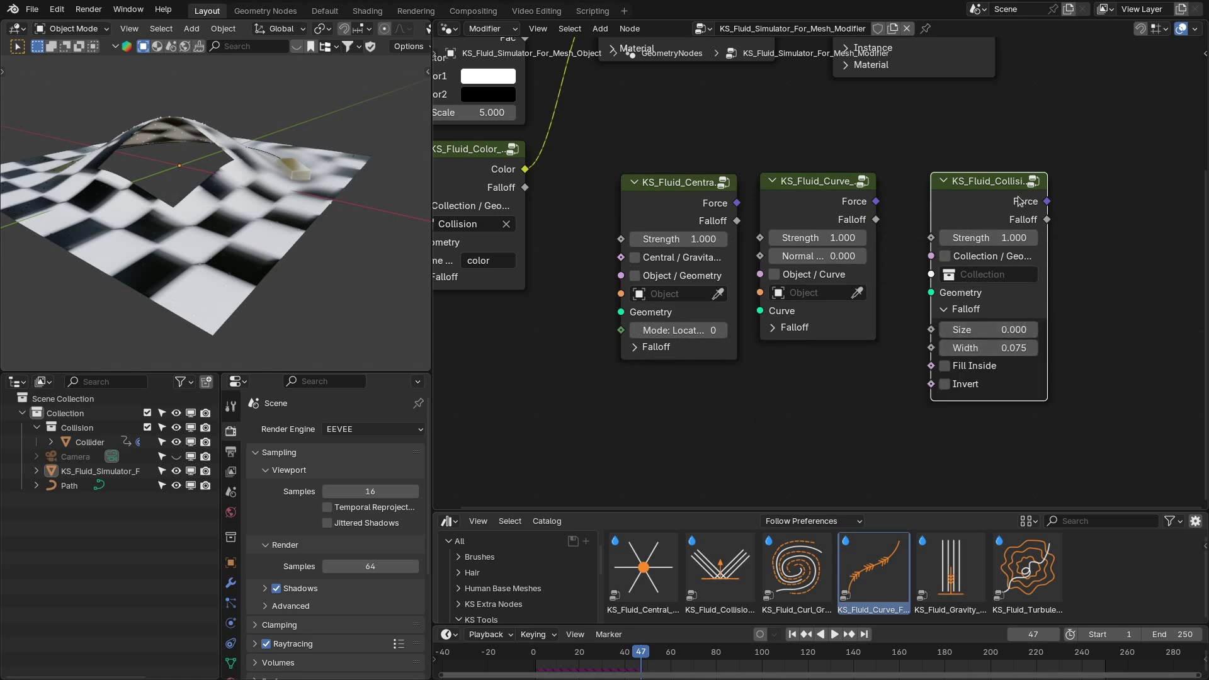
left_click(982, 310)
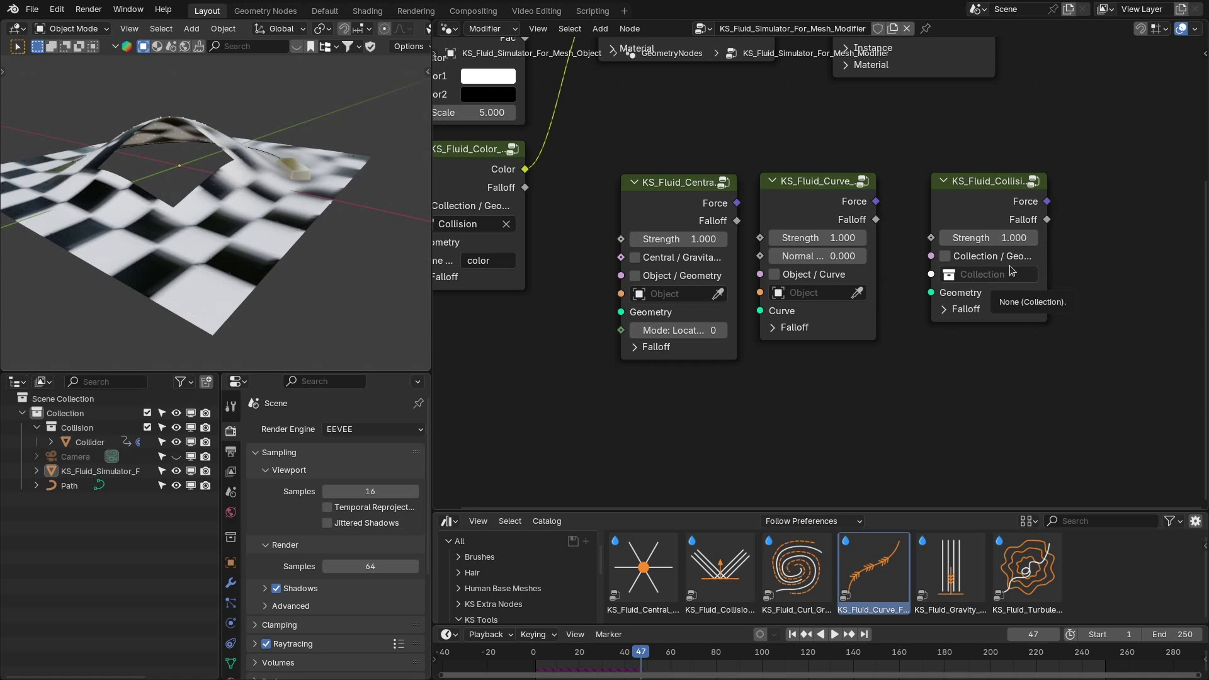
scroll(503, 579, "down", 5)
left_click(504, 601)
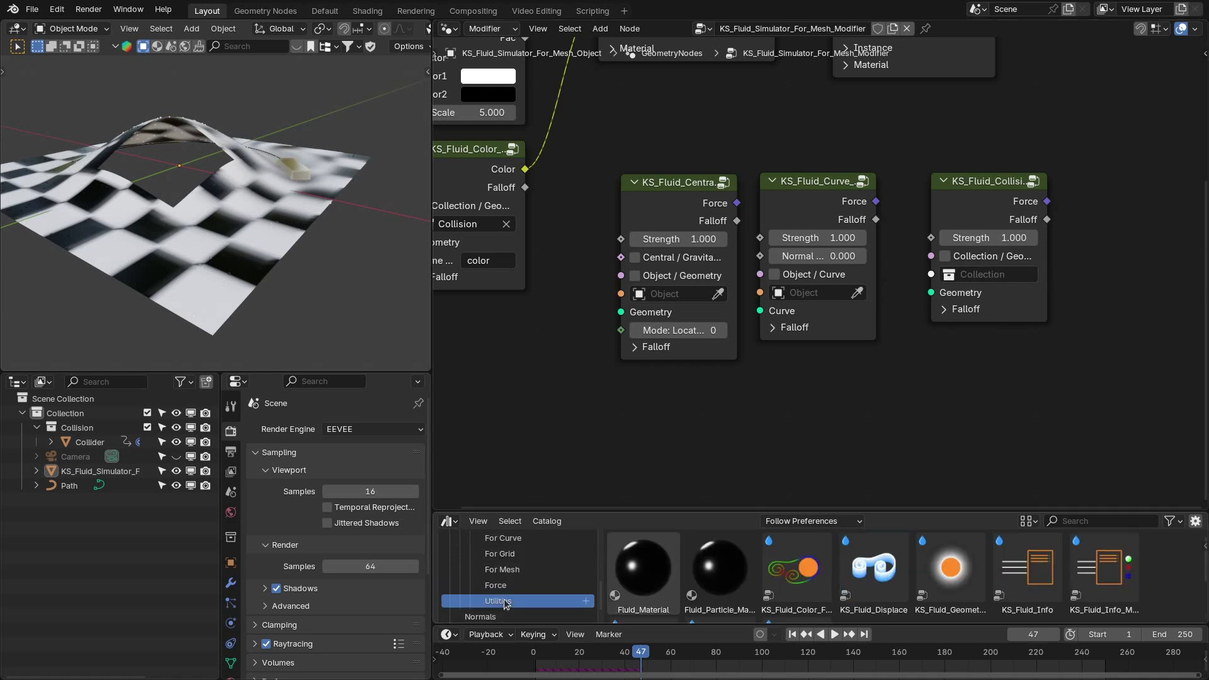
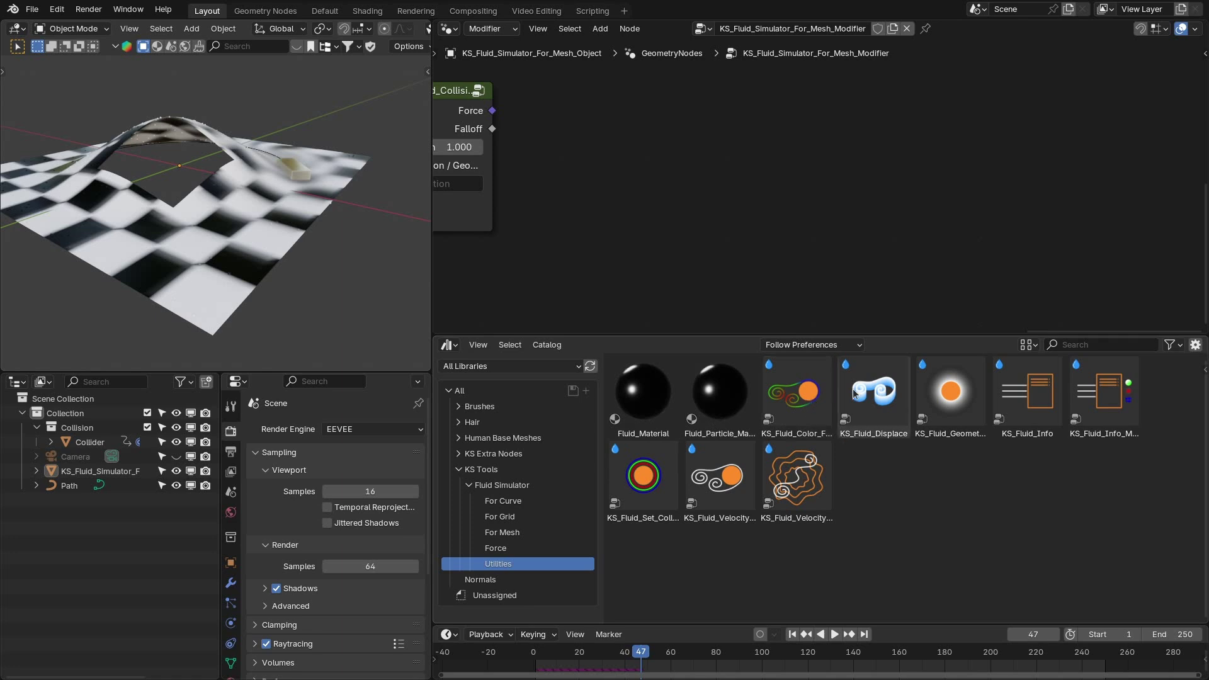
Step: Add the KS_Fluid_Velocity node that takes a collection or geometry from the Utilities assets and examine its Falloff settings
left_click_drag(720, 476, 743, 161)
left_click_drag(622, 98, 655, 169)
left_click(678, 285)
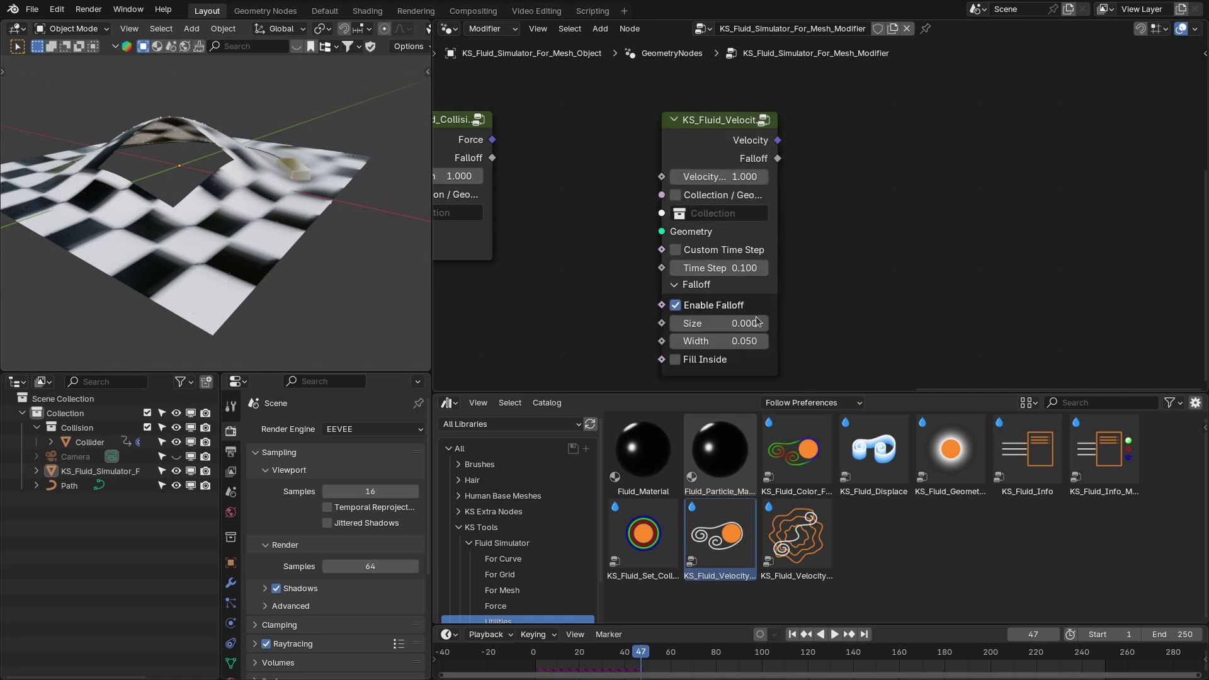
left_click(696, 286)
left_click_drag(623, 190, 800, 233)
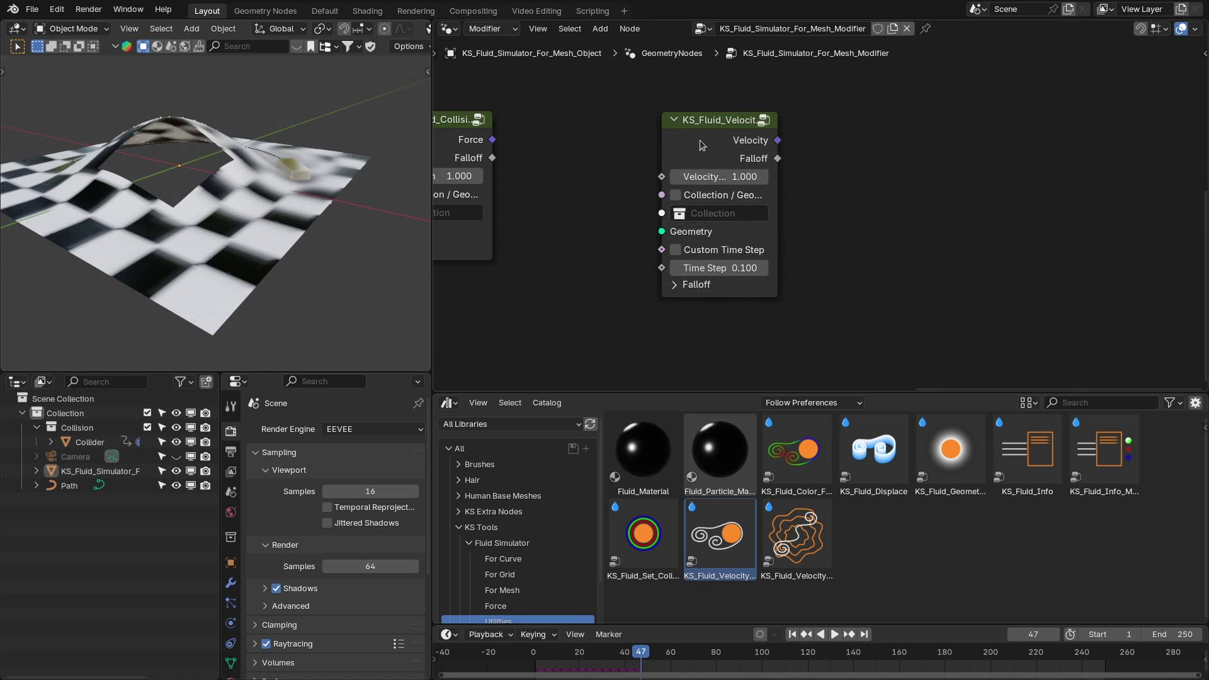
Step: Add the fluid color utility node that takes a collection or geometry beside the velocity node and examine its Falloff settings
left_click_drag(796, 444, 861, 141)
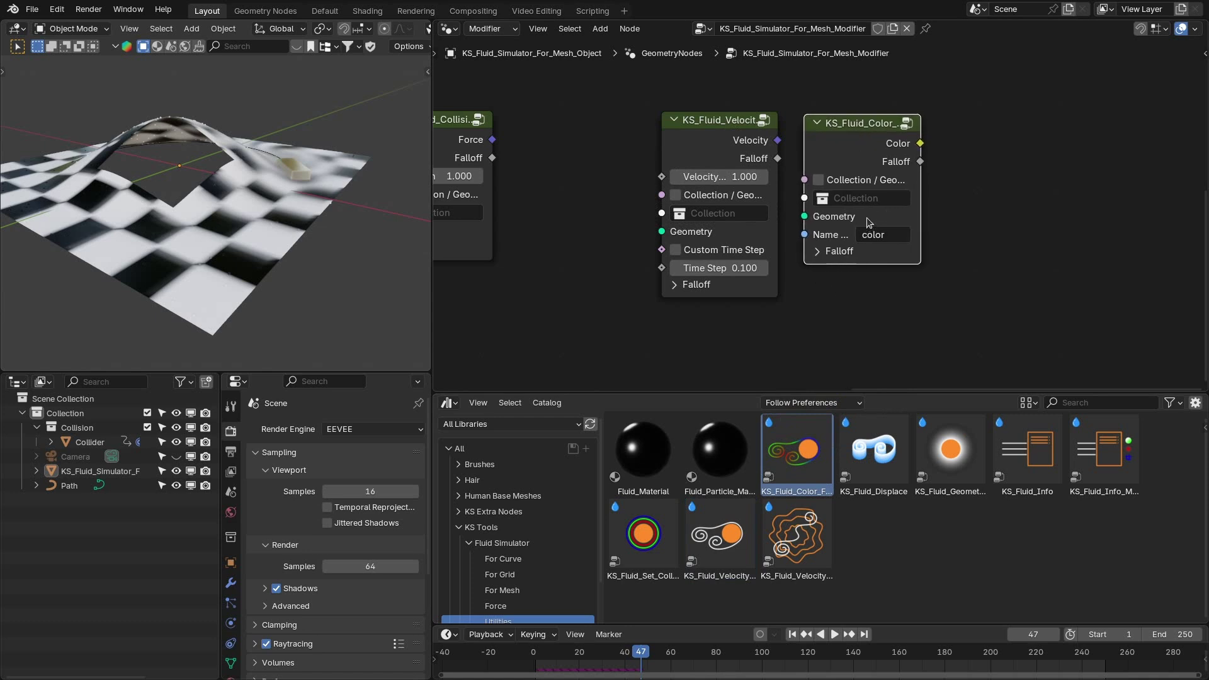
left_click(843, 251)
left_click(842, 251)
middle_click_drag(1079, 288, 960, 272)
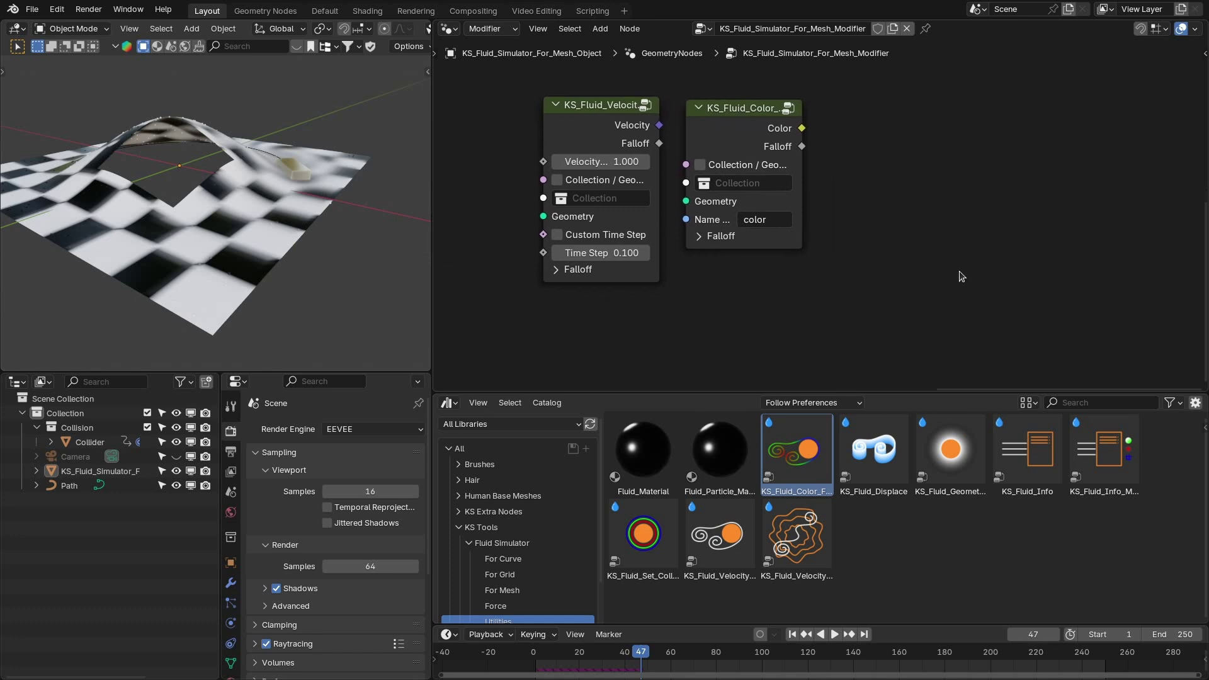
Step: Add the KS_Fluid_Set_Collider_Color node beside the color node and examine the same modifier's settings on the Collider object
left_click_drag(624, 557, 880, 127)
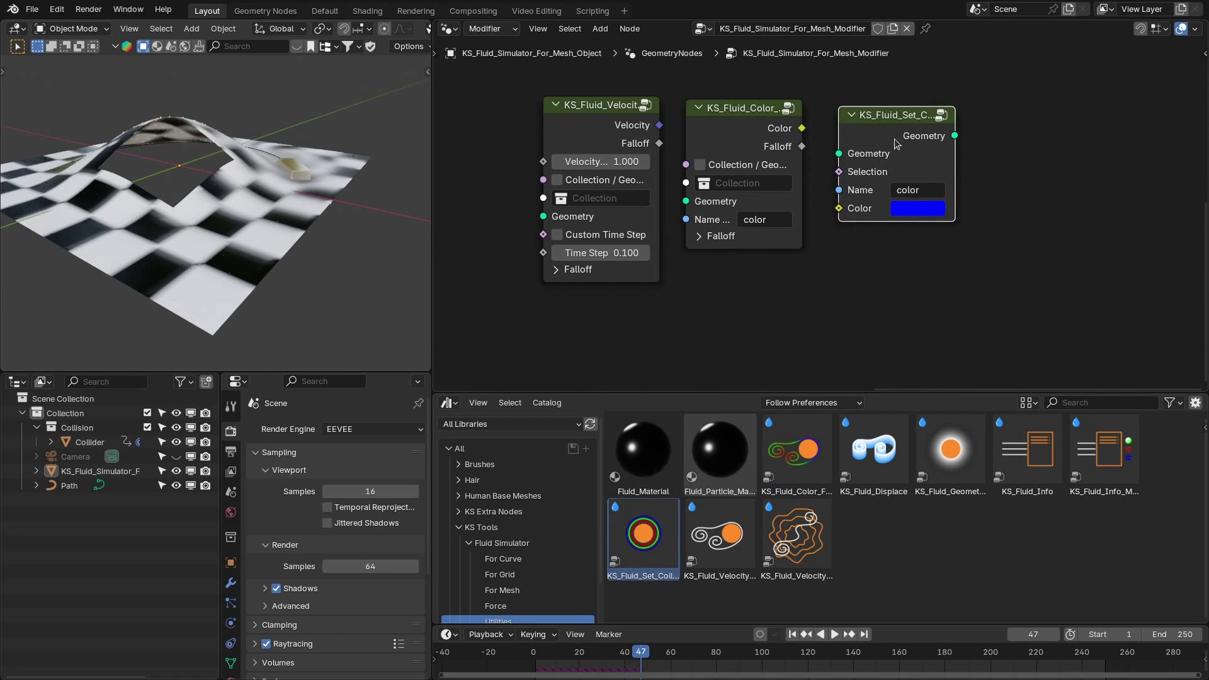
left_click(231, 583)
left_click(302, 174)
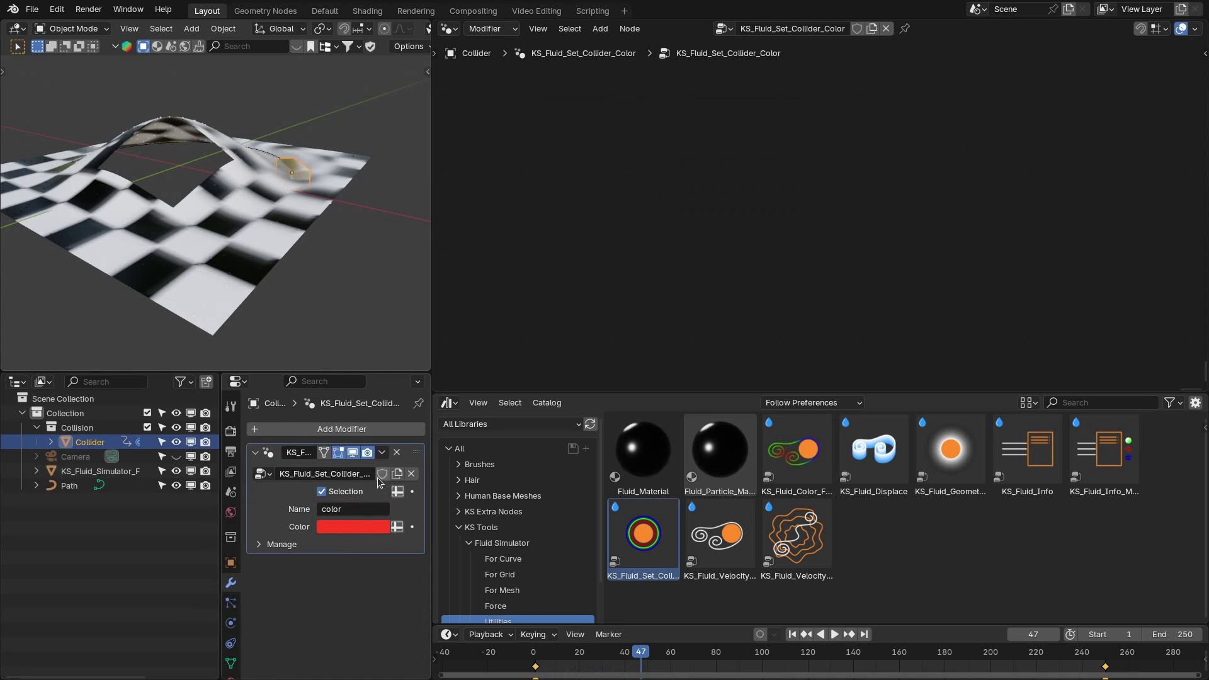
left_click(274, 228)
Step: Add the KS_Fluid_Displace node beside the collider color node and examine its Color, Velocity, Pressure and Custom settings
middle_click_drag(928, 251, 824, 246)
left_click_drag(873, 449, 919, 145)
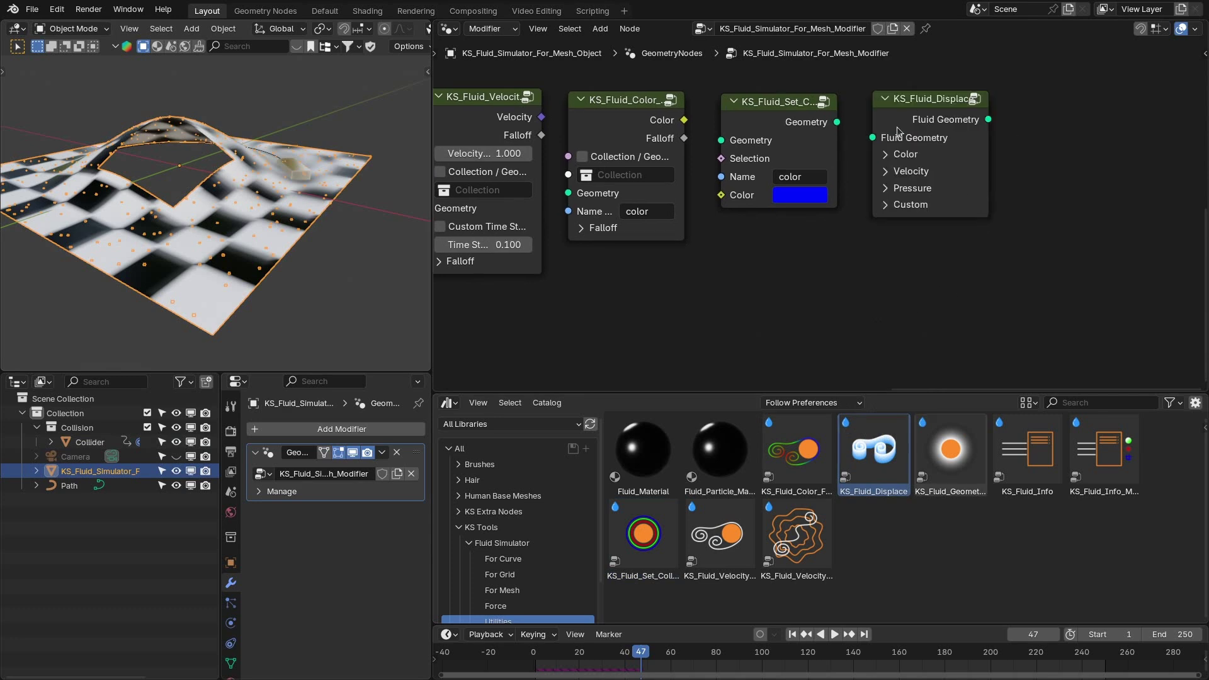
left_click(898, 157)
left_click(899, 158)
left_click(902, 171)
left_click(904, 173)
left_click(905, 187)
left_click(907, 190)
left_click(902, 205)
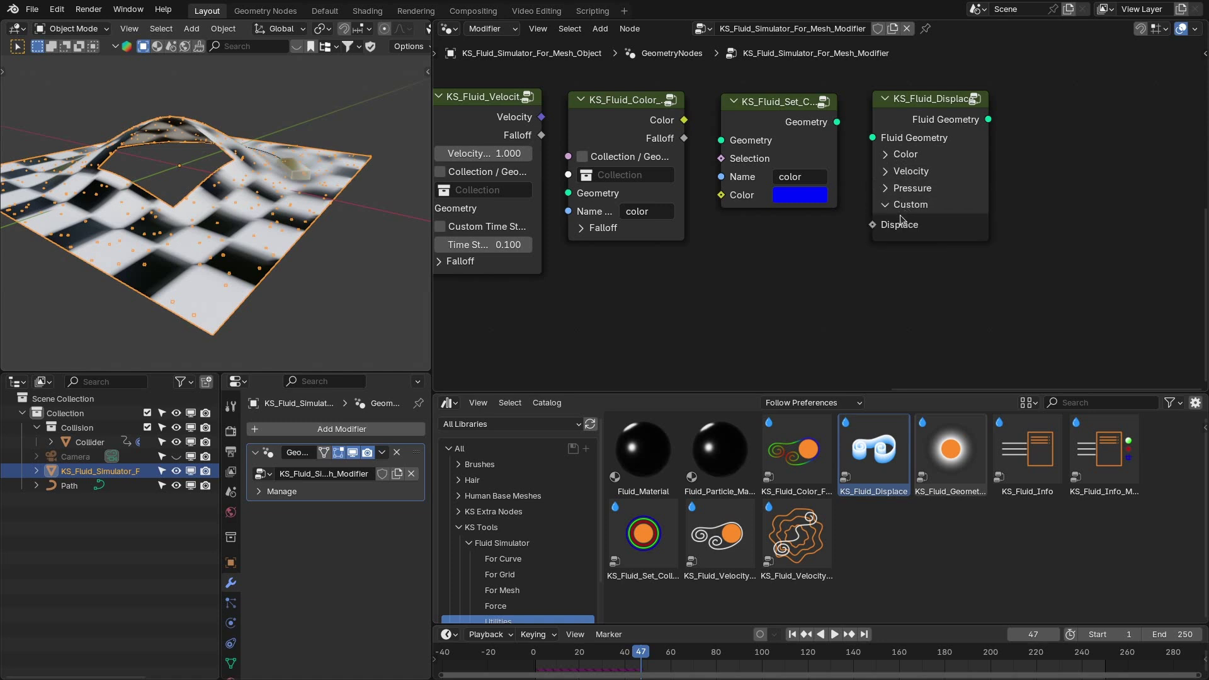
left_click(904, 205)
left_click(929, 108)
left_click_drag(928, 108, 929, 116)
Step: Add the fluid geometry falloff utility node beside the Displace node and examine its inputs
left_click_drag(951, 450, 958, 124)
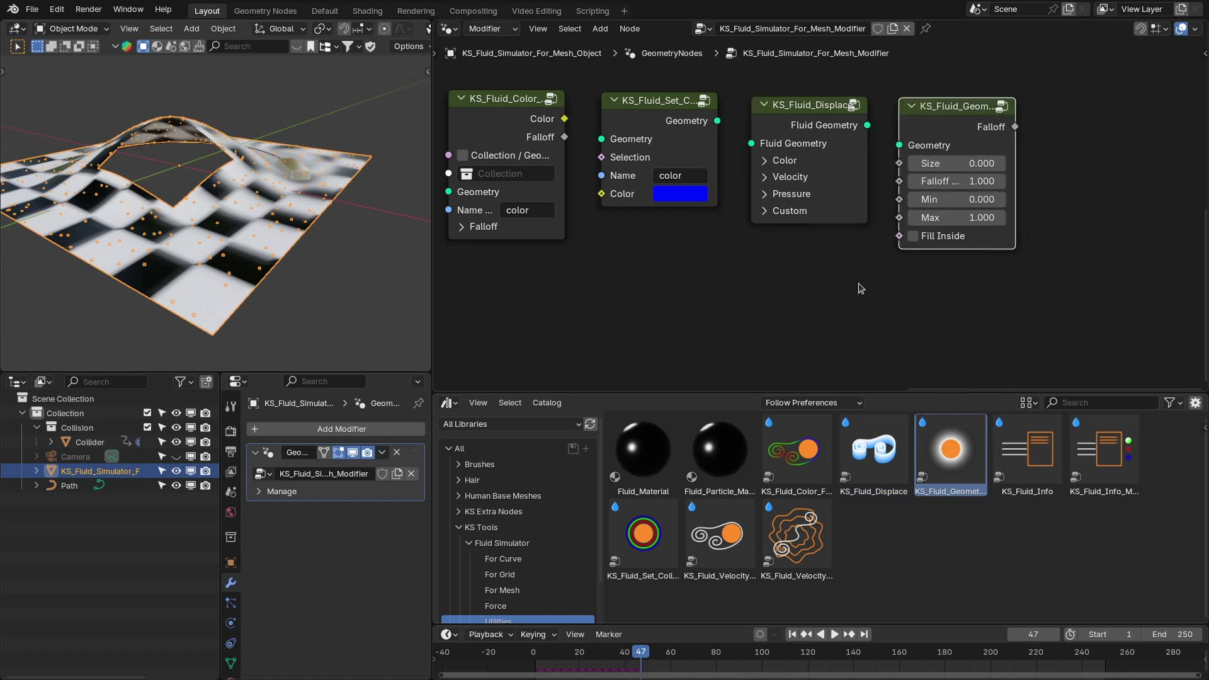
middle_click_drag(860, 284, 900, 282)
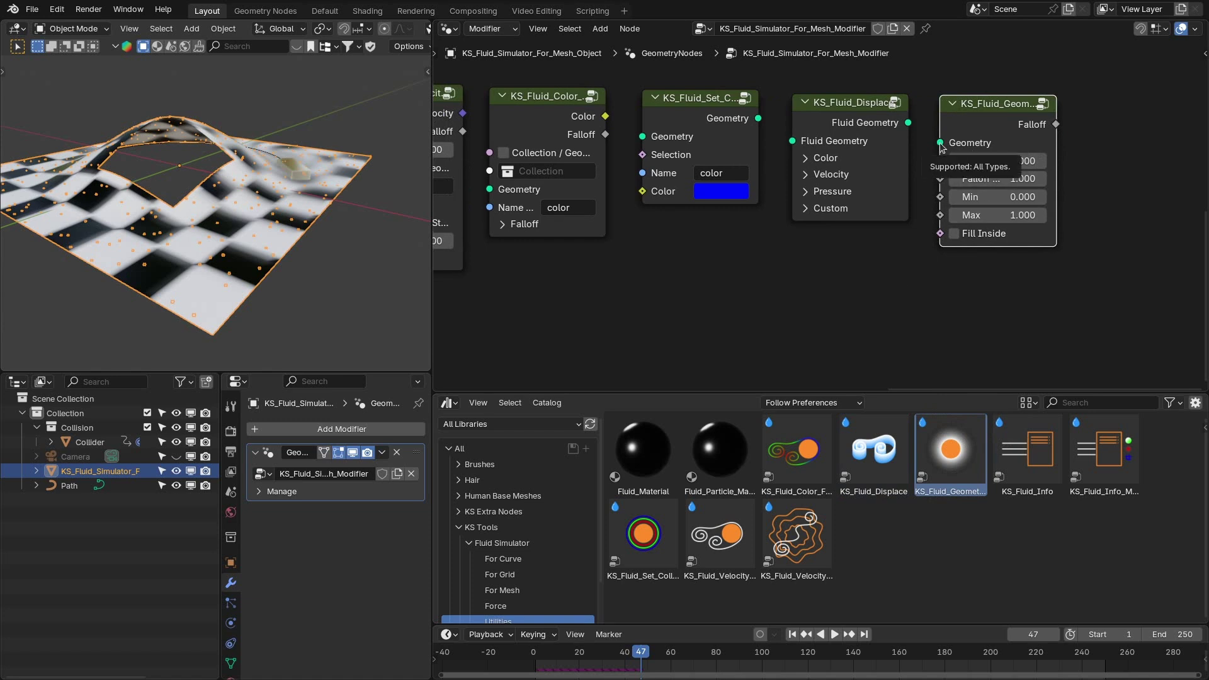
middle_click_drag(941, 146, 734, 128)
Step: Add the KS_Fluid_Info node beside the geometry falloff node and examine its Fluid and Particle outputs
left_click_drag(1017, 452, 922, 126)
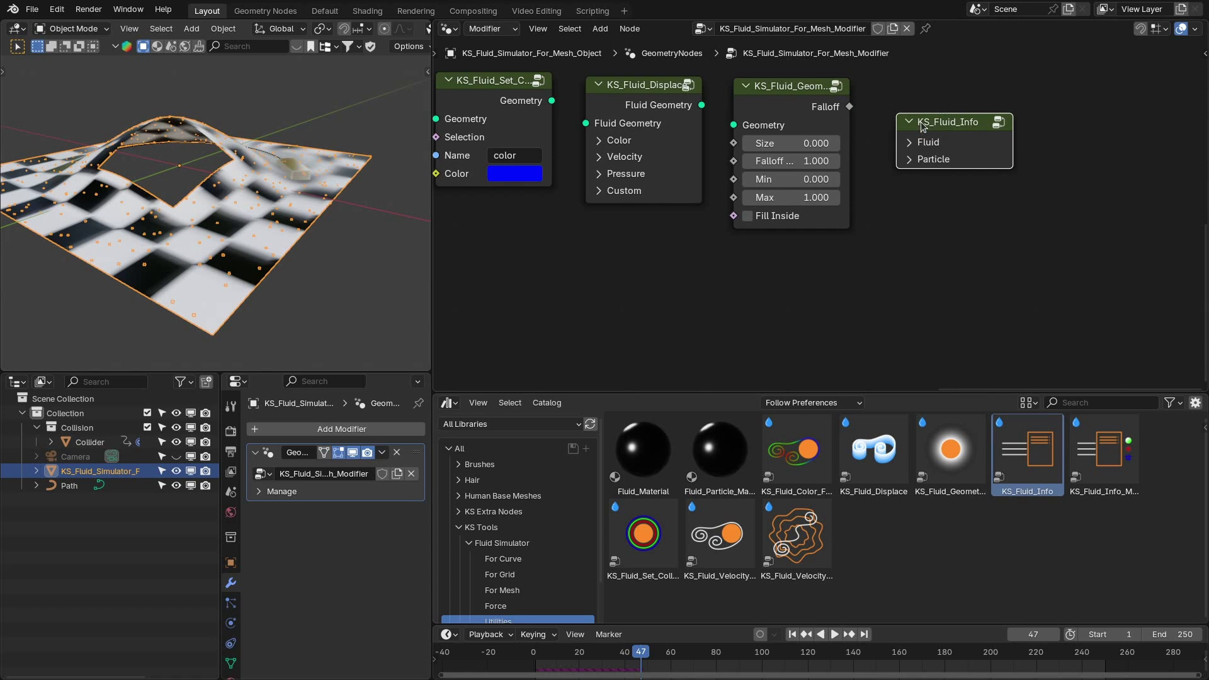
left_click(920, 116)
left_click_drag(1050, 132, 1003, 265)
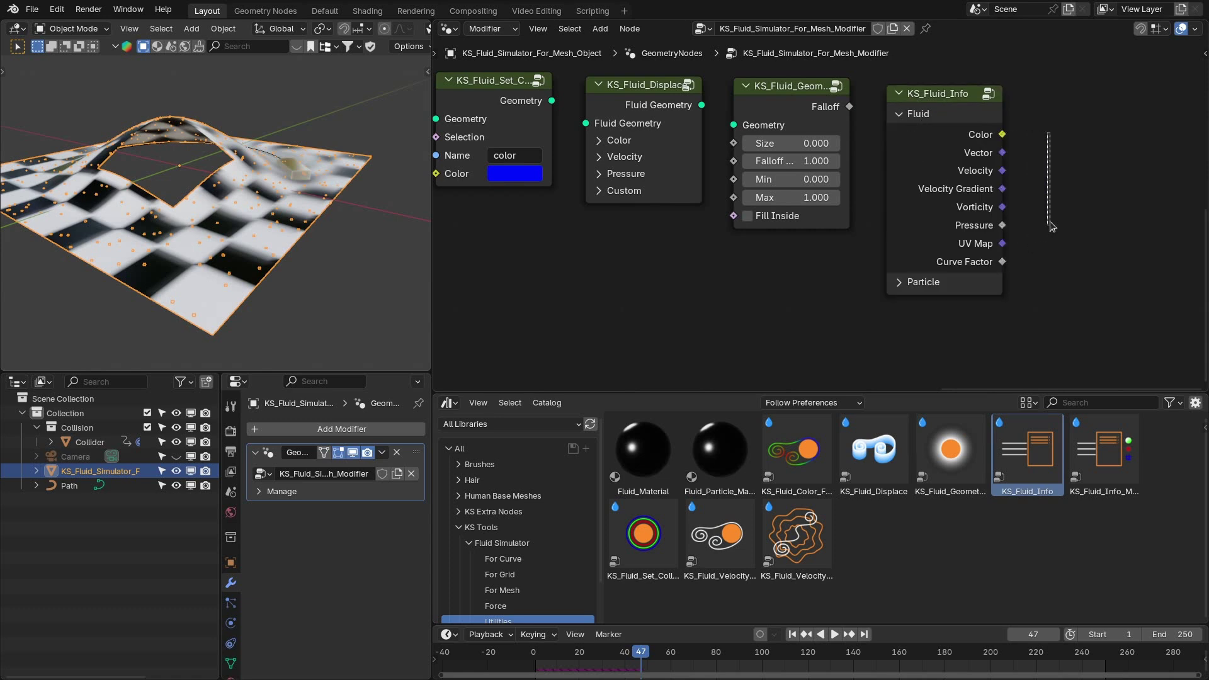
left_click(911, 116)
left_click(922, 130)
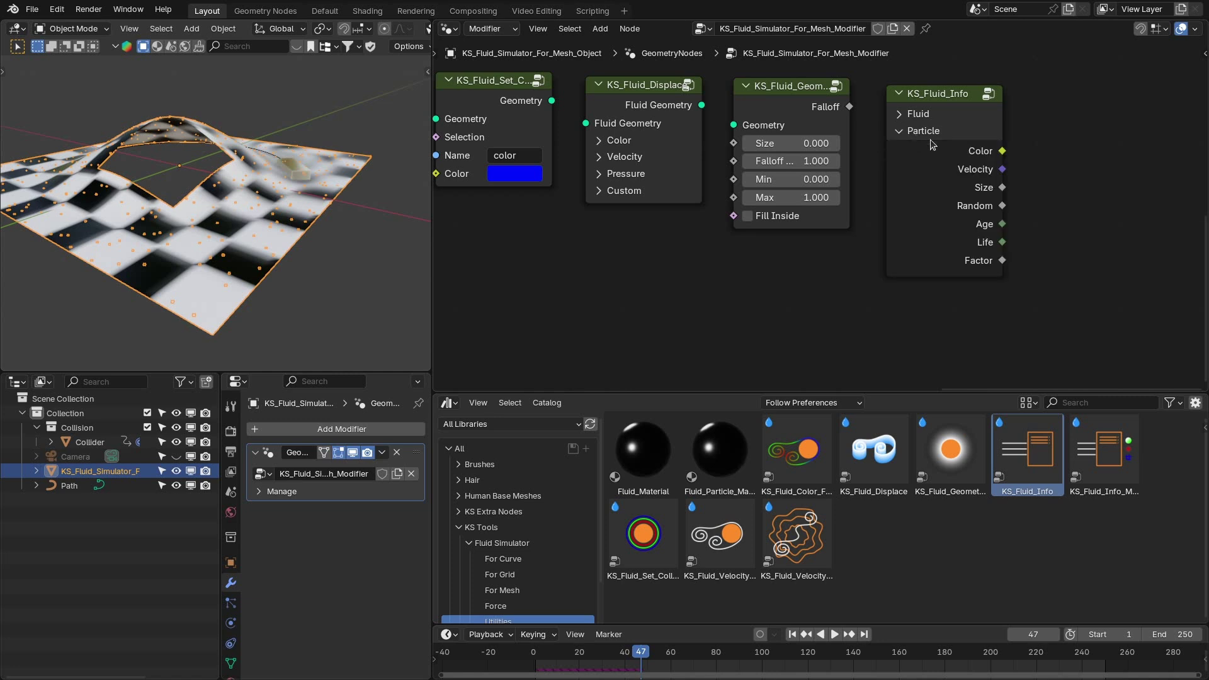
Step: Show the Fluid_Material shader nodes in the Shading workspace and examine the material info node's Fluid and Particle outputs
scroll(802, 294, "down", 2)
scroll(803, 294, "down", 4)
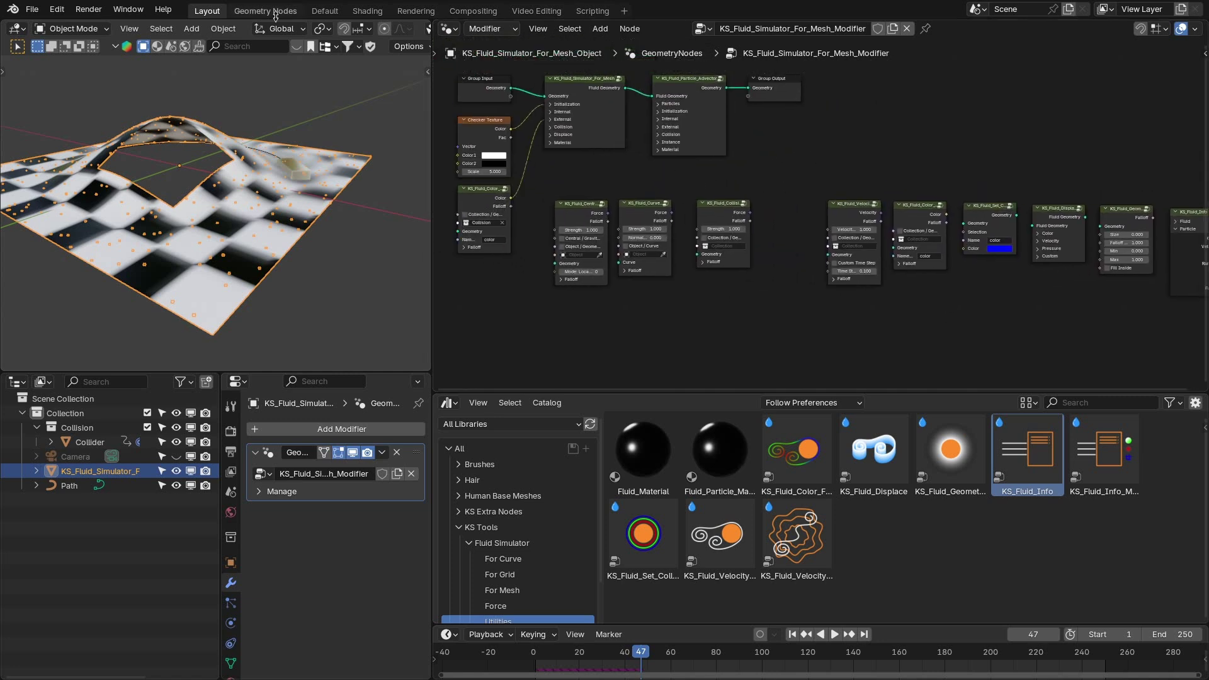
left_click(367, 11)
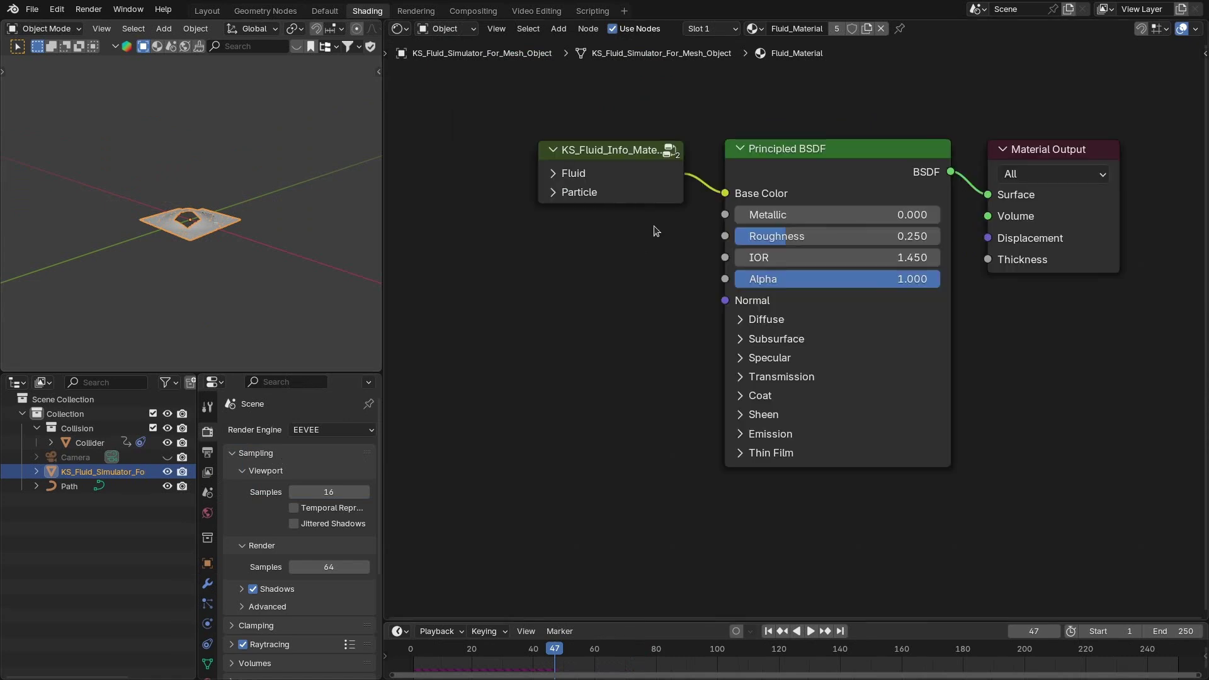
left_click(619, 173)
left_click(614, 173)
left_click(578, 192)
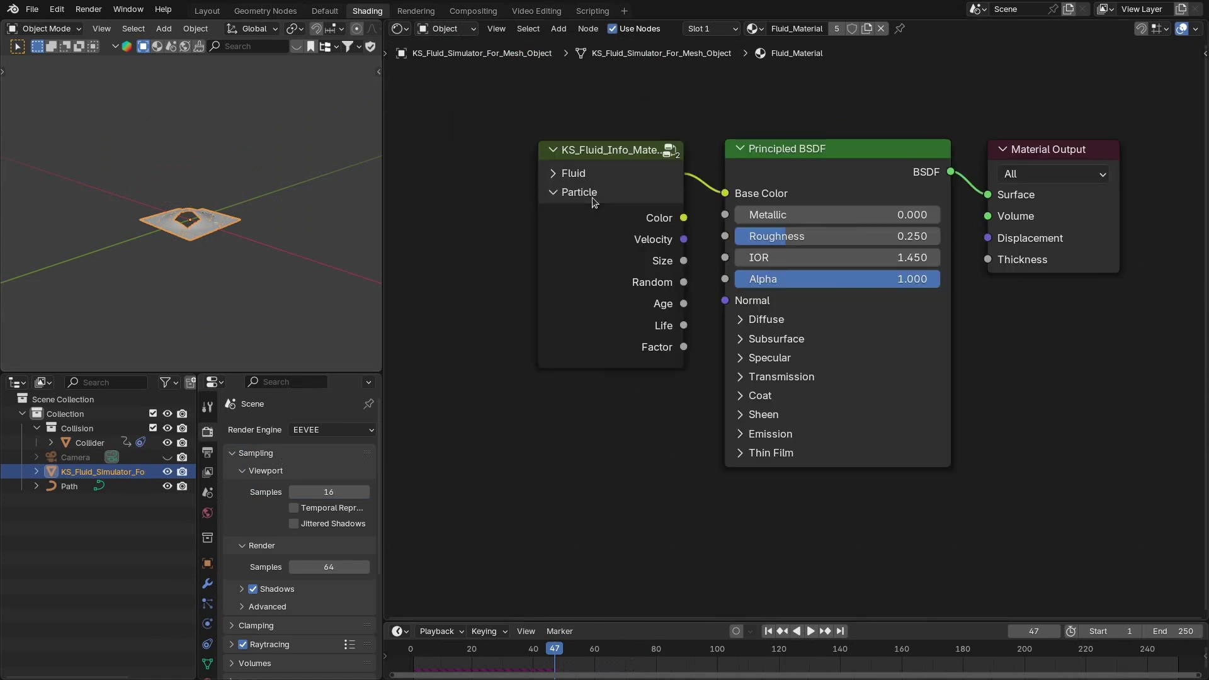
left_click(625, 190)
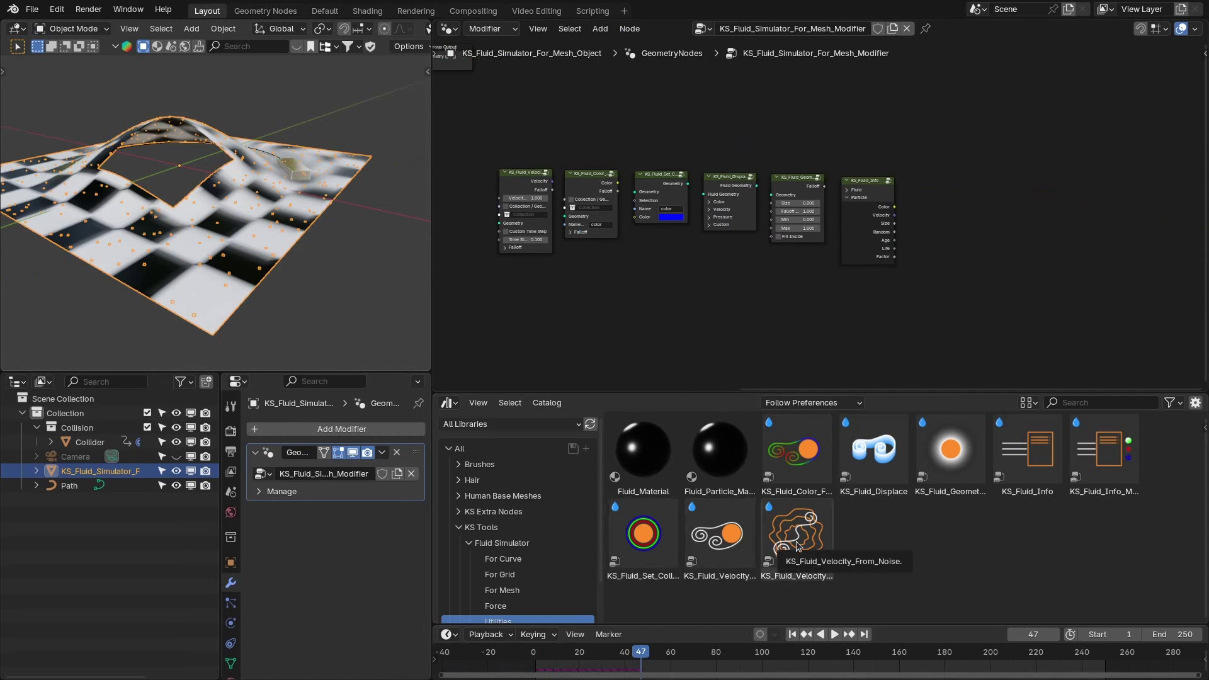
Step: Add the KS_Fluid_Velocity_From_Noise node beside the KS_Fluid_Info node in the simulator's geometry node tree
left_click_drag(796, 545, 970, 201)
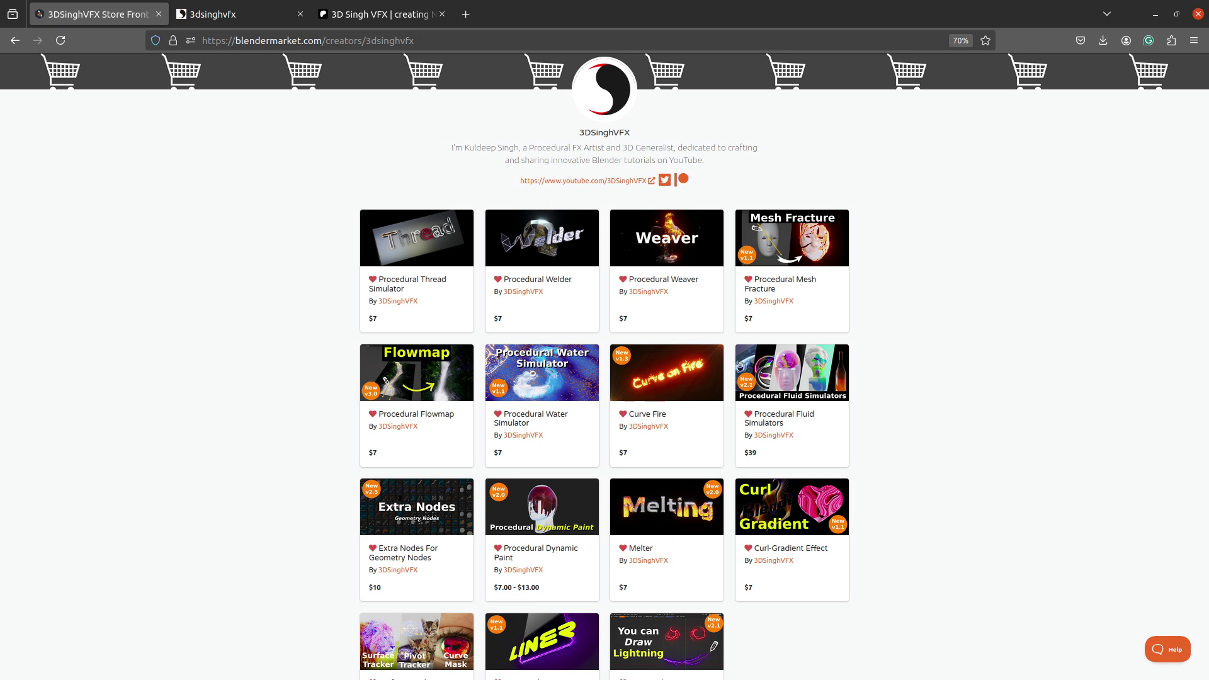
Step: Switch to the browser and show the 3dsinghvfx Gumroad store's products
key("ctrl+Tab")
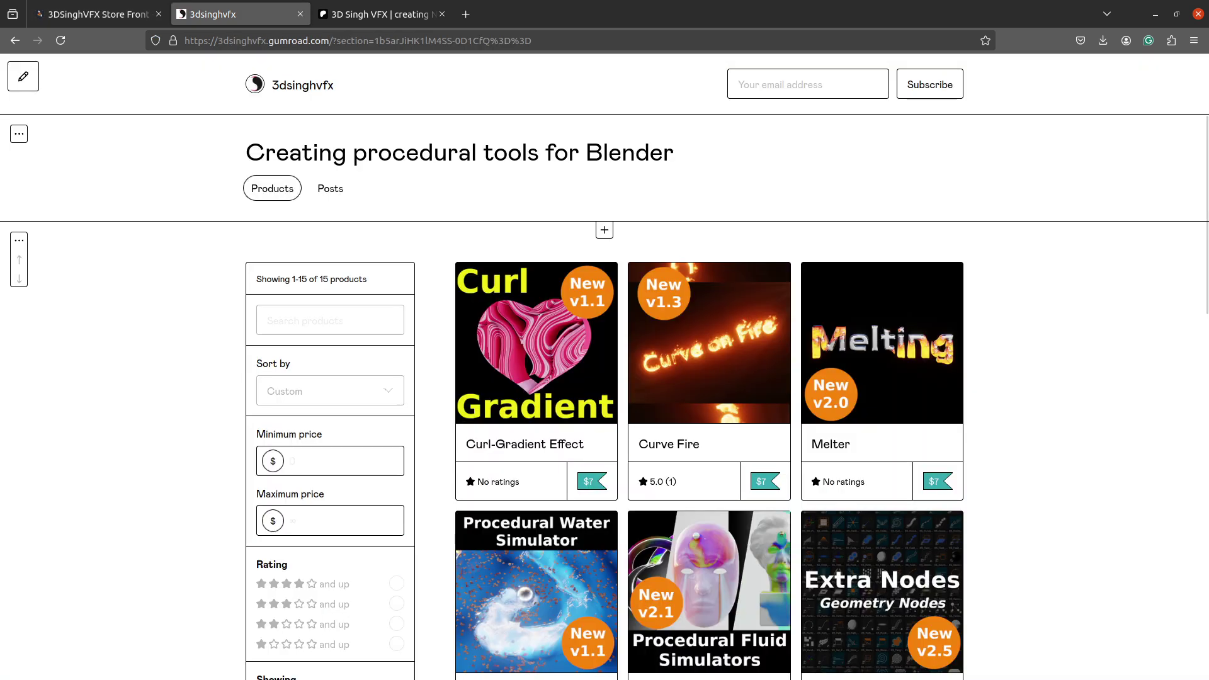